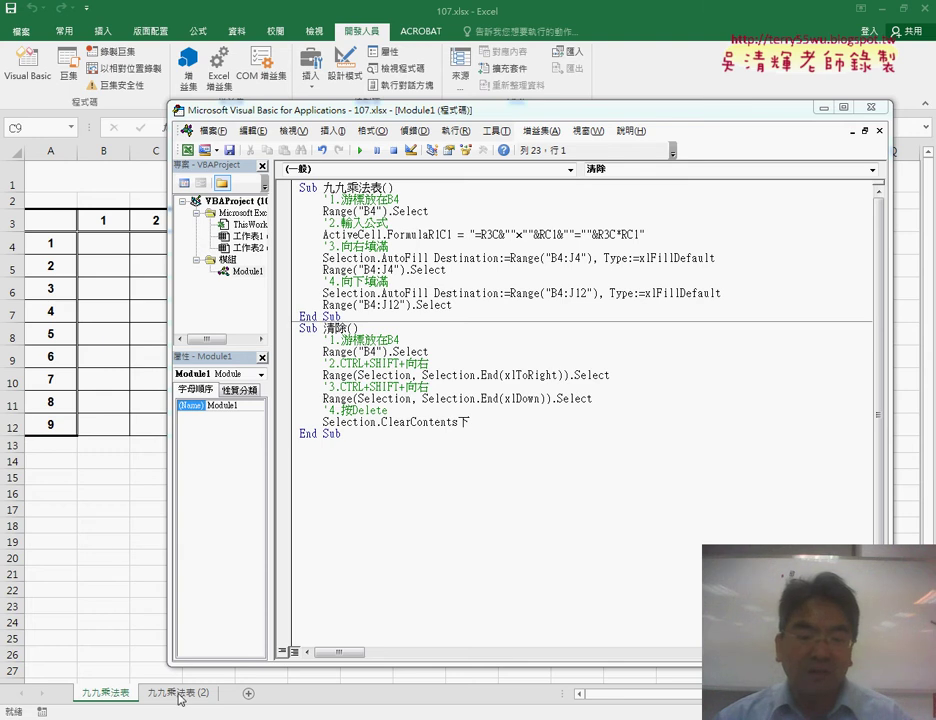
Switch to the 九九乘法表 (2) sheet and run the 清除 macro on the filled table.
left_click(155, 560)
left_click(146, 604)
left_click(198, 702)
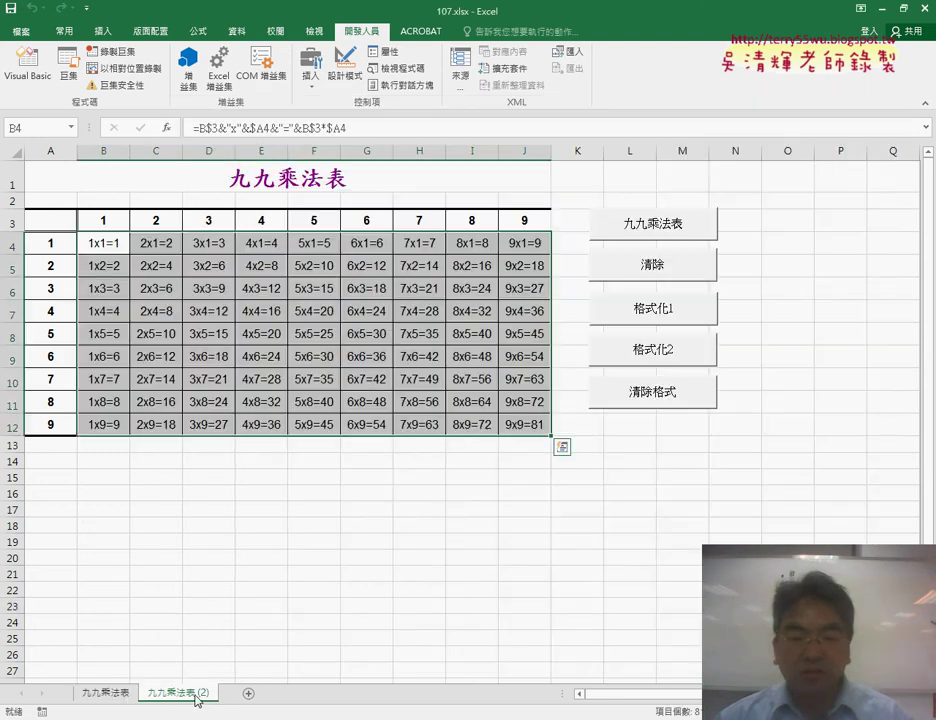
left_click(660, 230)
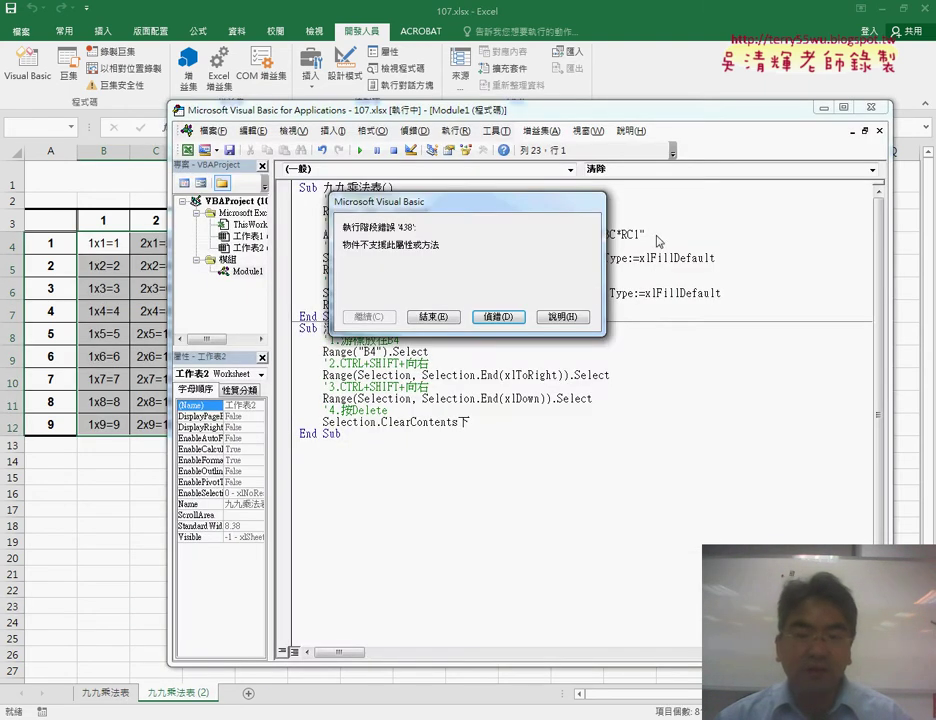
Delete the stray 下 after ClearContents, resume the macro, then refill the table.
left_click(508, 318)
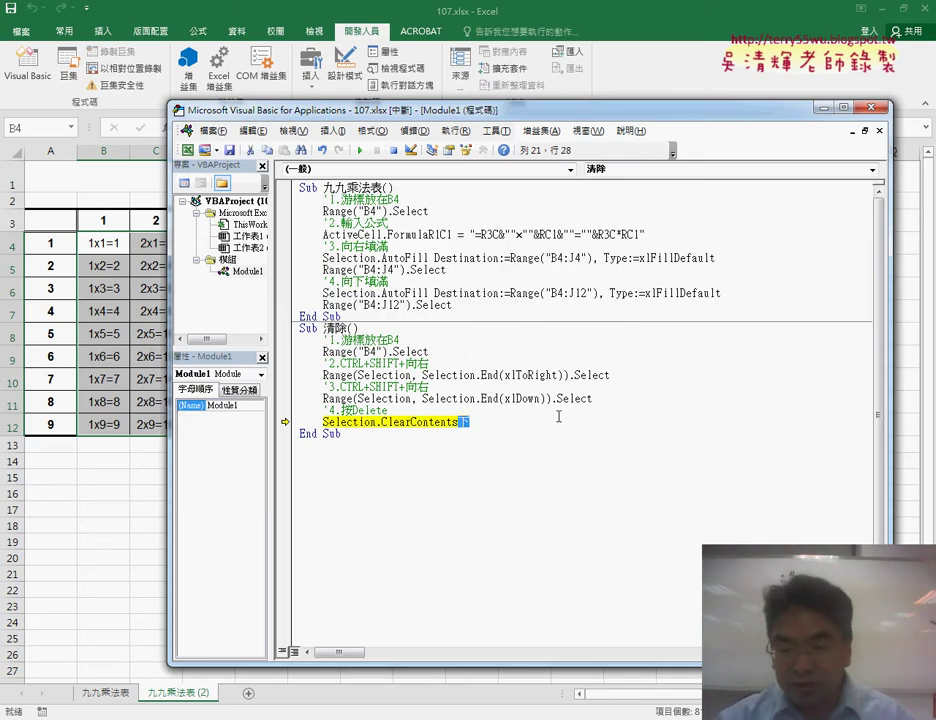
key("BackSpace")
key("F5")
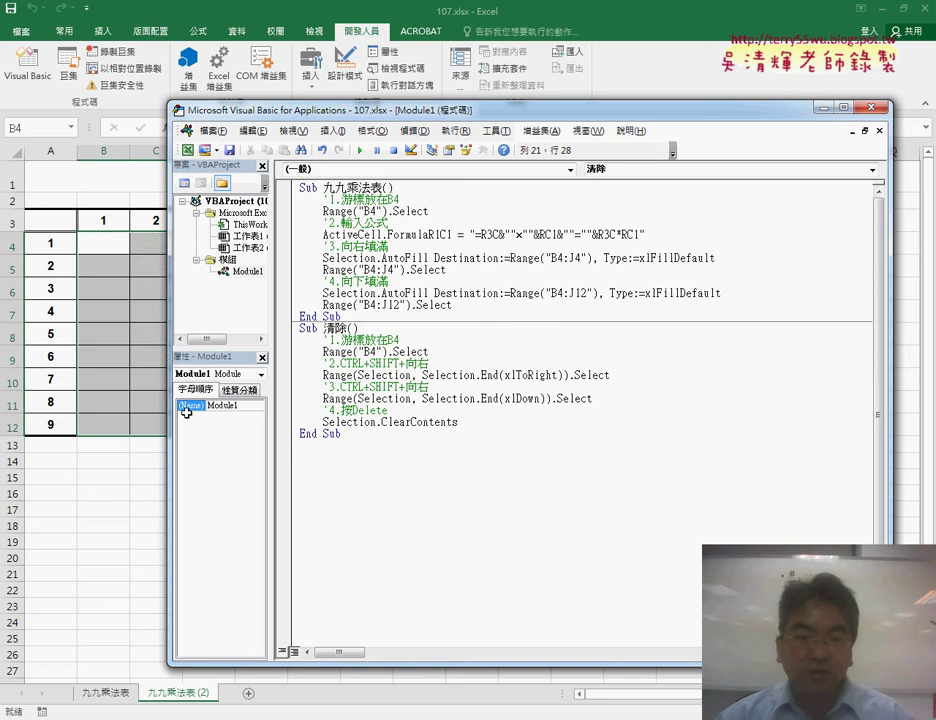
left_click(104, 522)
left_click(653, 230)
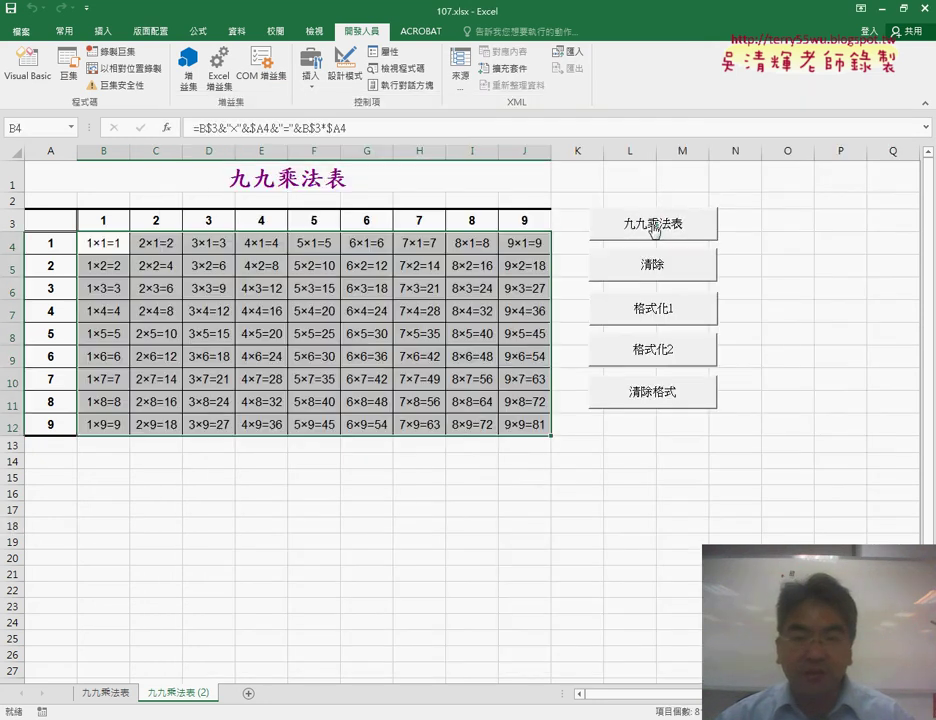
left_click(110, 695)
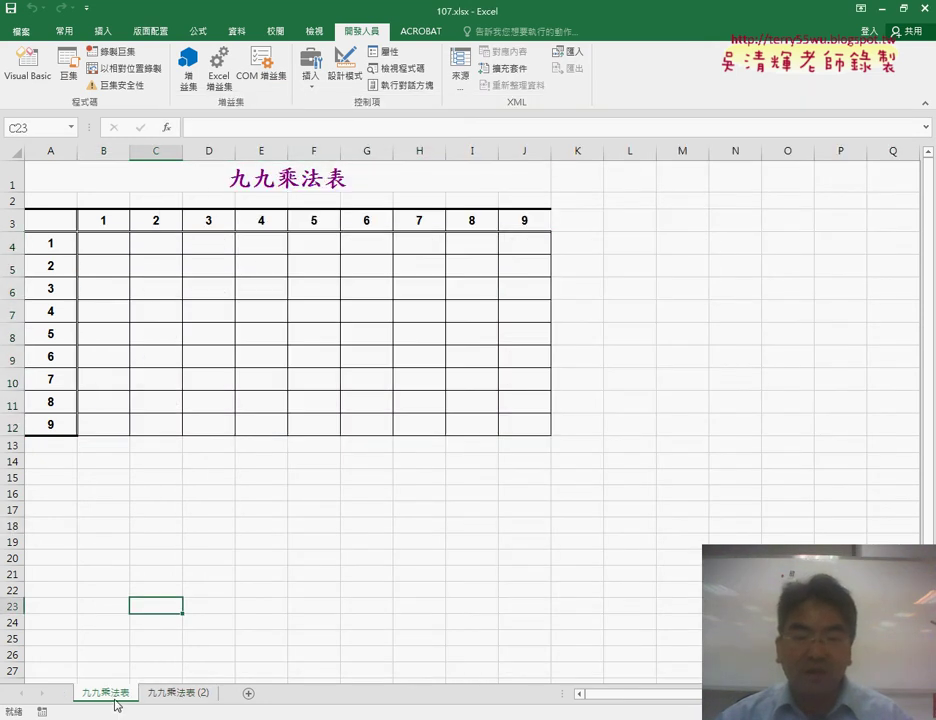
left_click(636, 404)
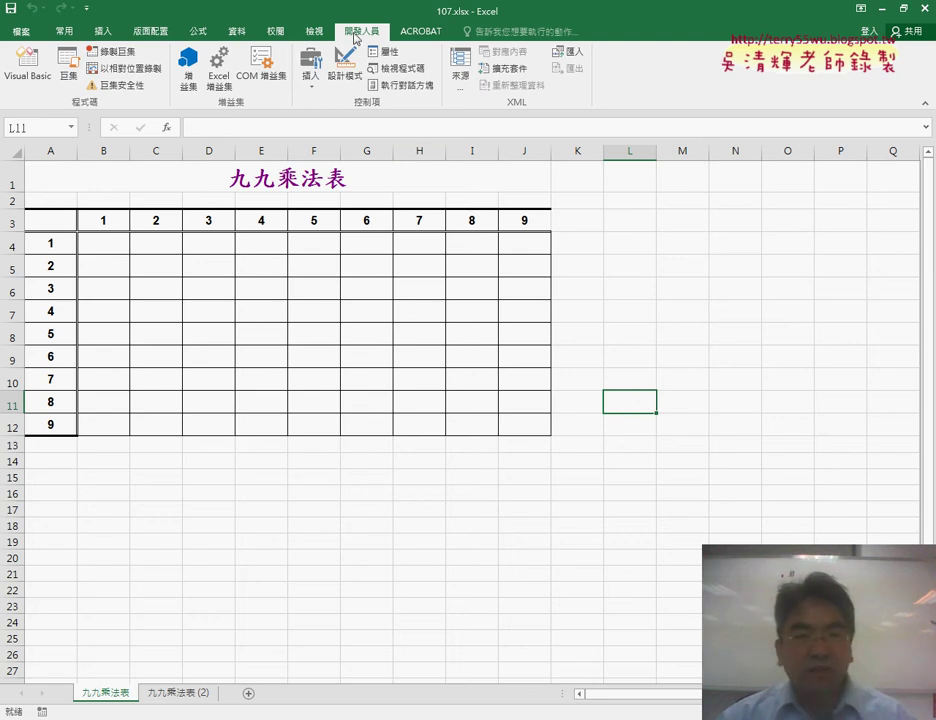
left_click(306, 90)
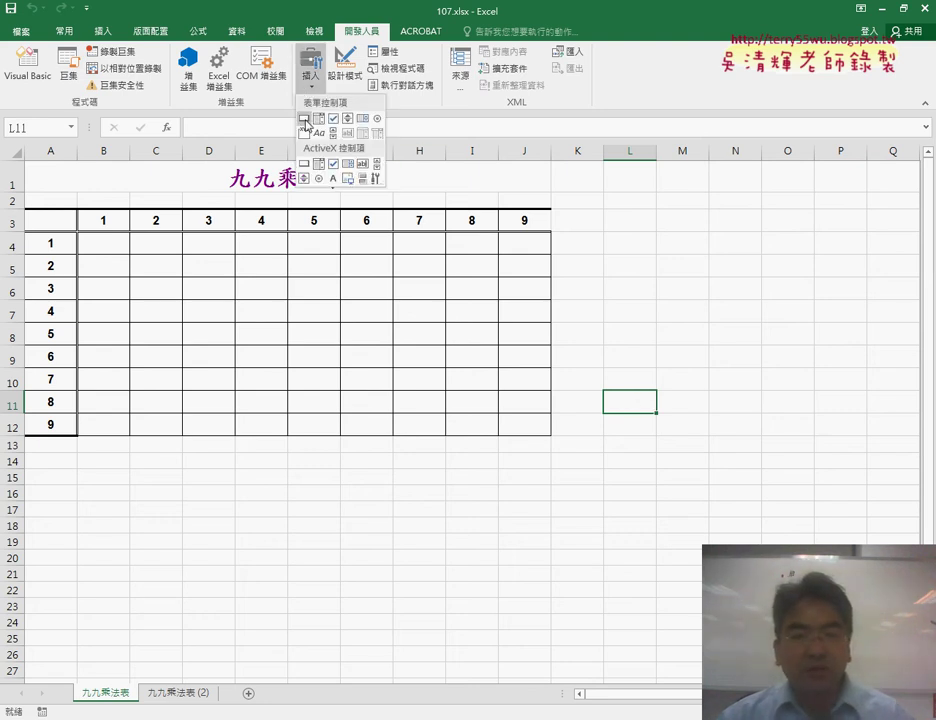
left_click(68, 66)
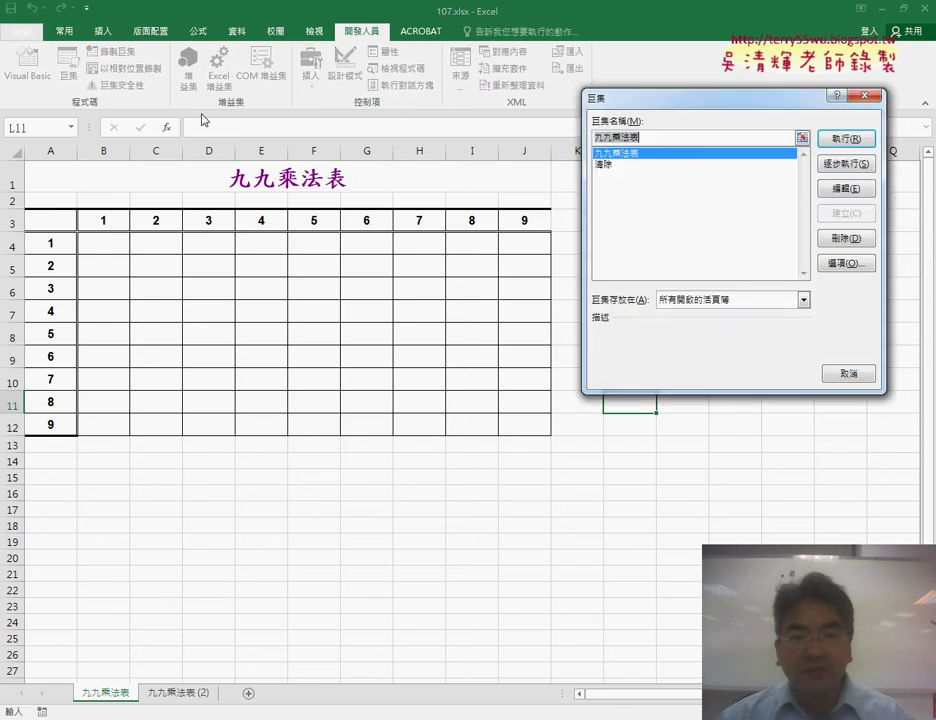
left_click(847, 140)
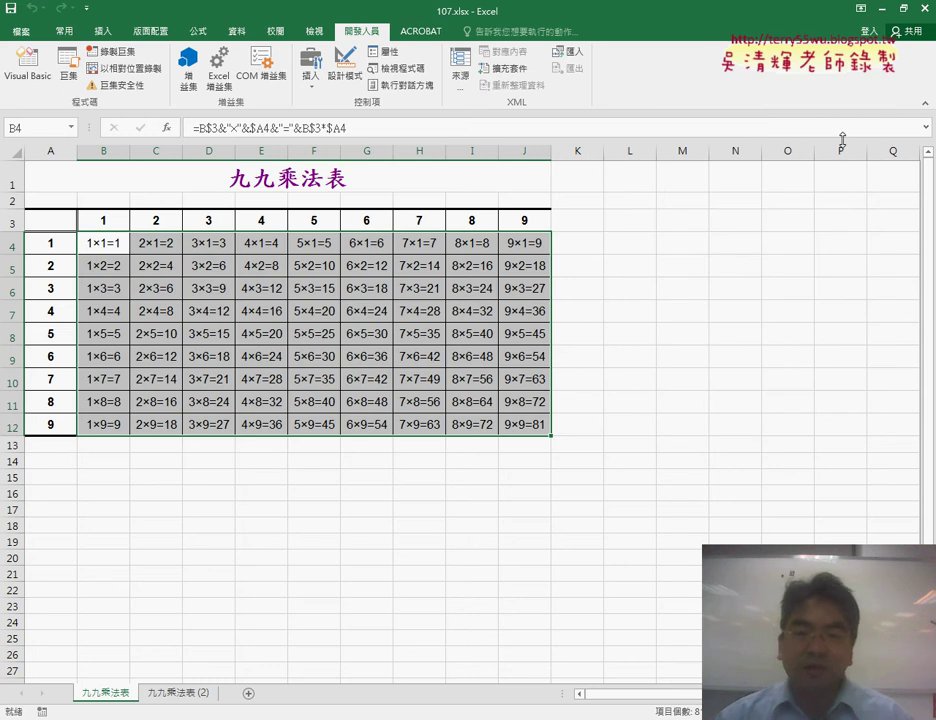
left_click(68, 66)
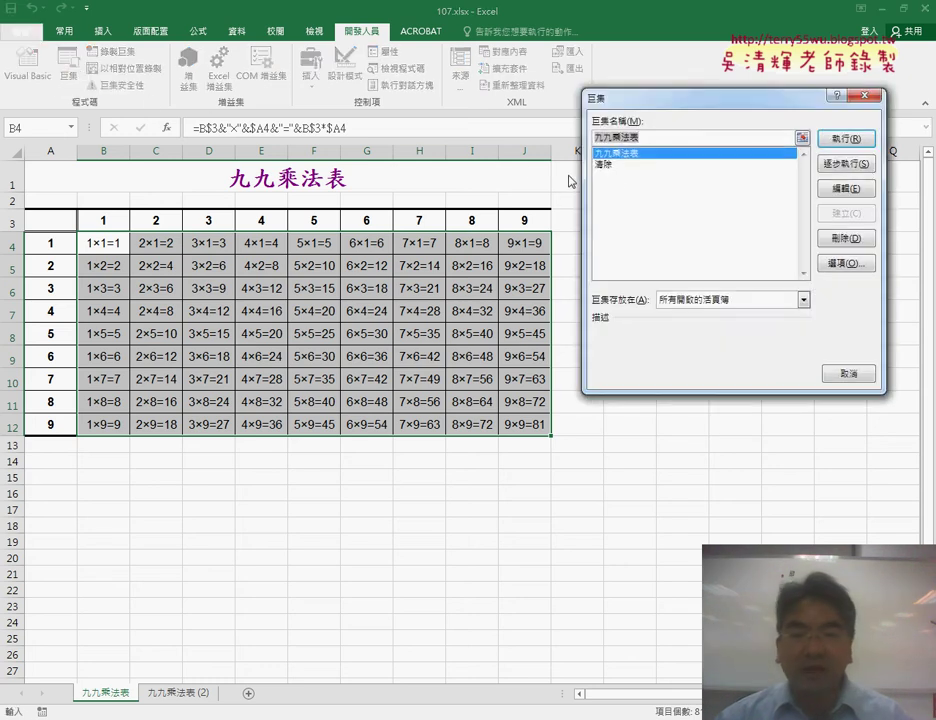
left_click(610, 164)
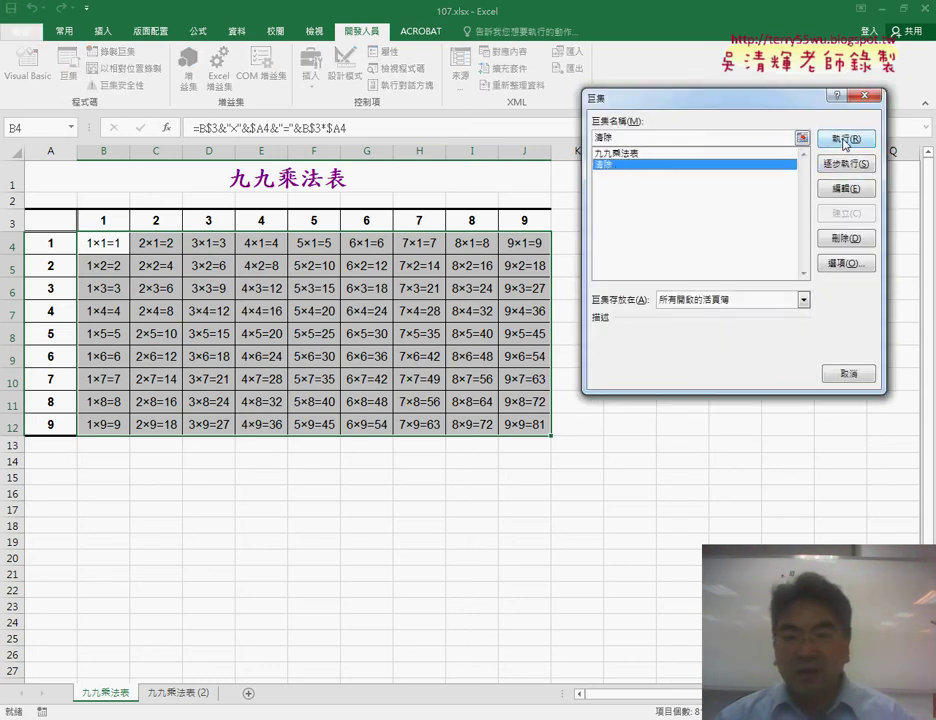
left_click(845, 140)
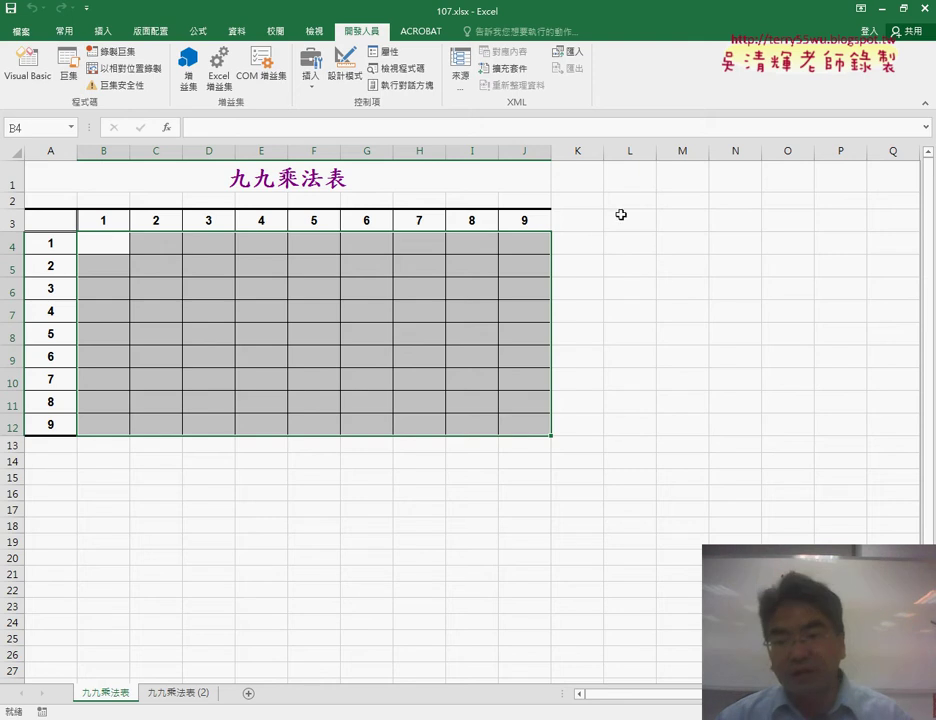
Draw a form button across columns L to O beside the table.
left_click(311, 68)
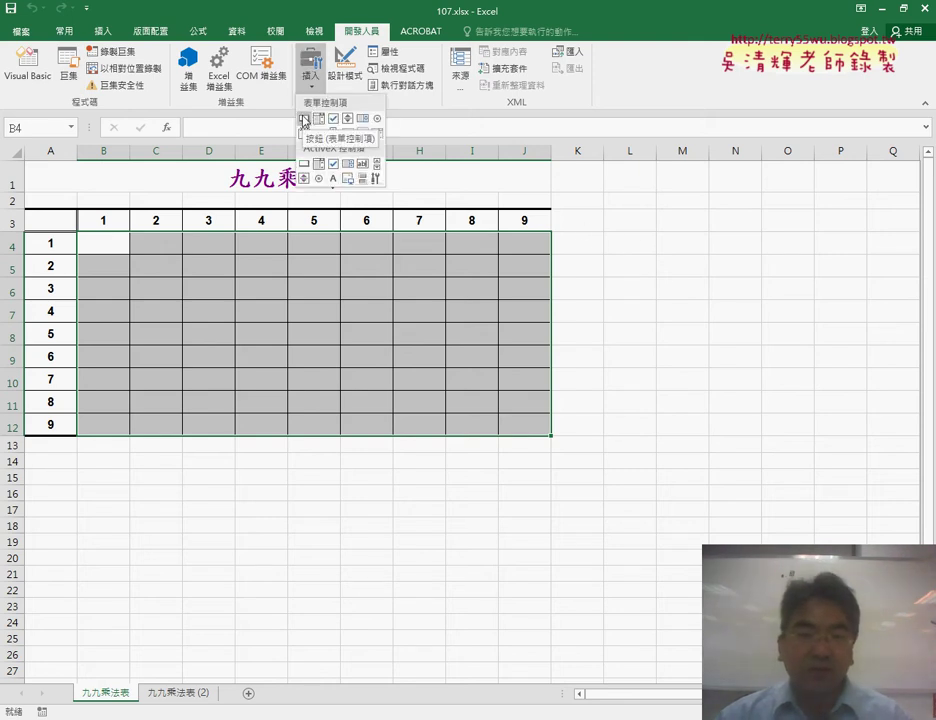
left_click(304, 120)
left_click_drag(598, 212, 737, 248)
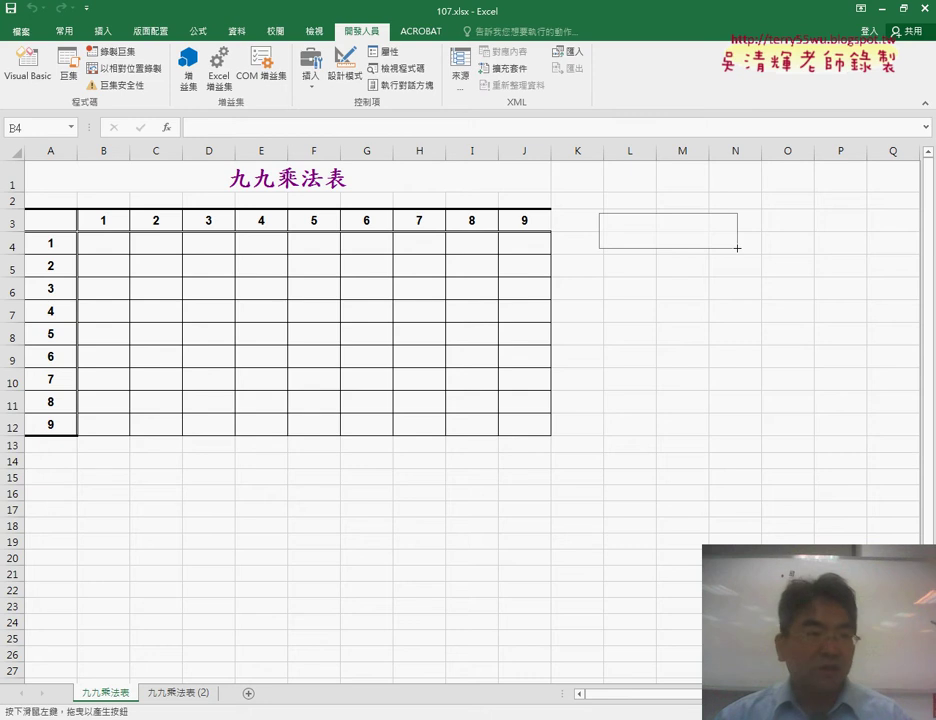
left_click_drag(737, 248, 799, 327)
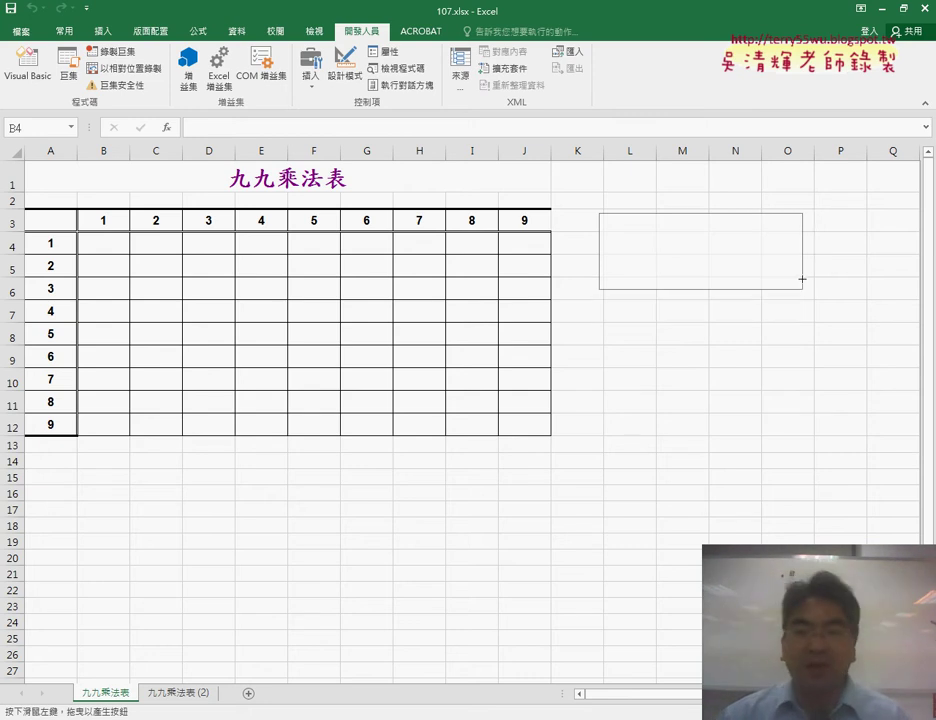
left_click_drag(799, 327, 791, 257)
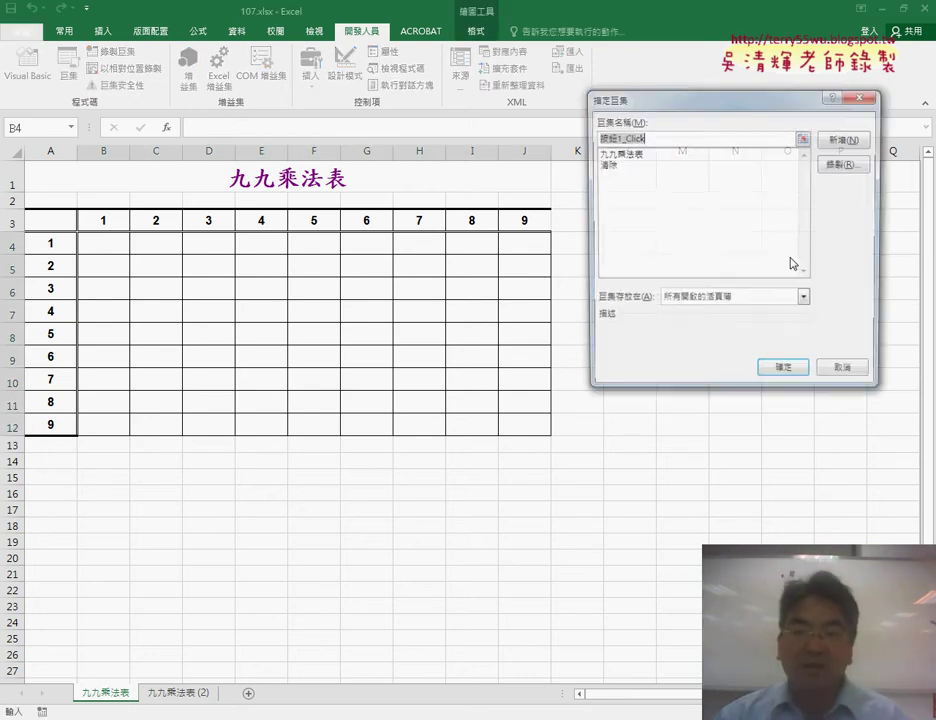
Assign the 九九乘法表 macro to the button, copying the macro name.
left_click(625, 154)
double_click(647, 138)
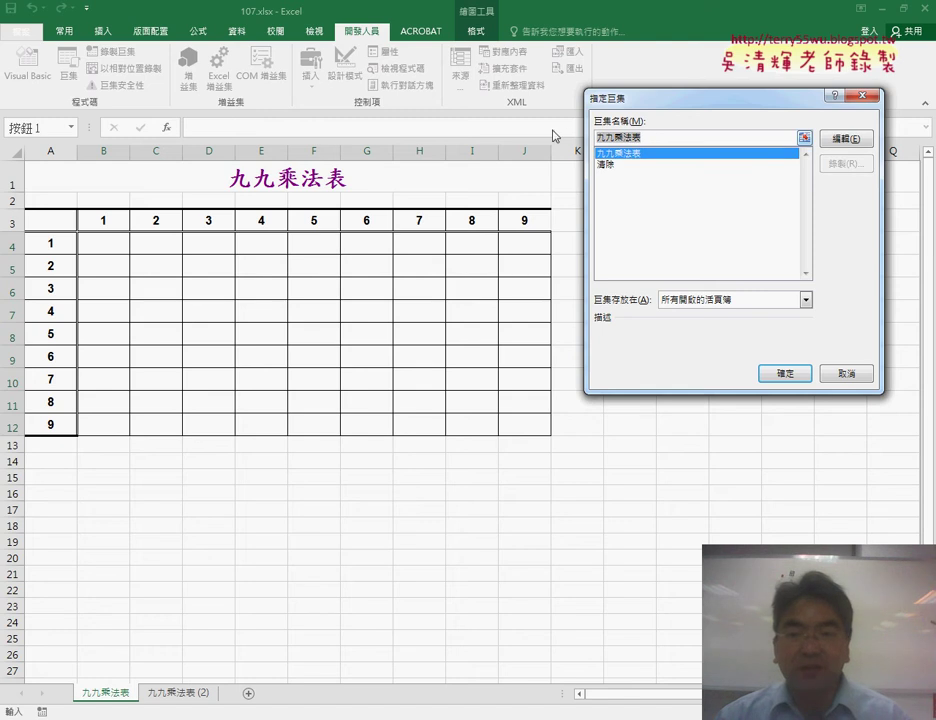
right_click(612, 136)
left_click(670, 169)
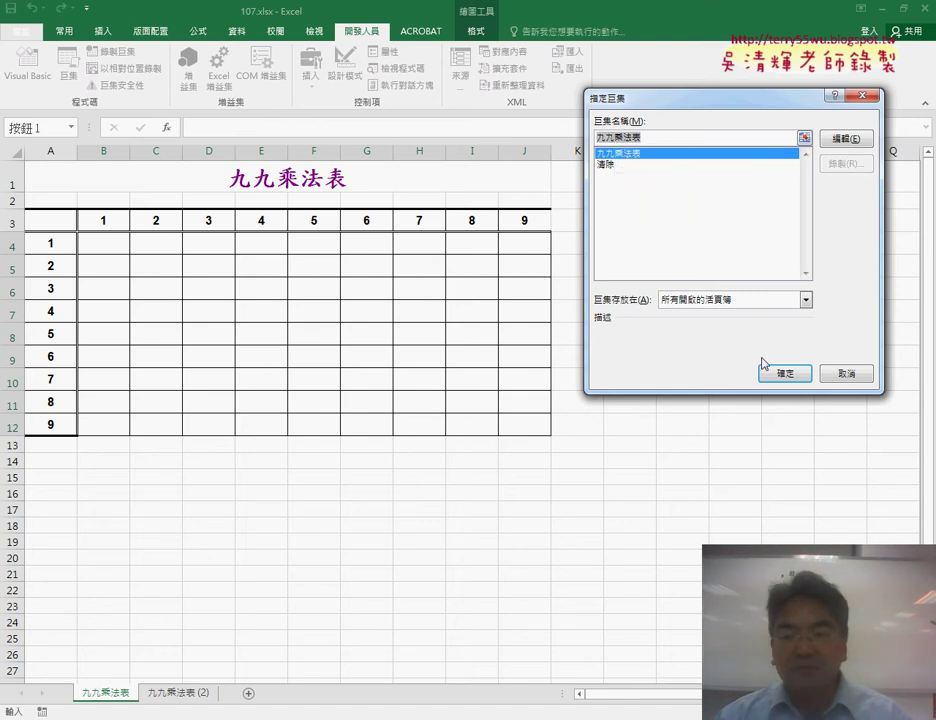
left_click(770, 366)
Replace the button's default label with 九九乘法表.
left_click_drag(650, 236, 704, 236)
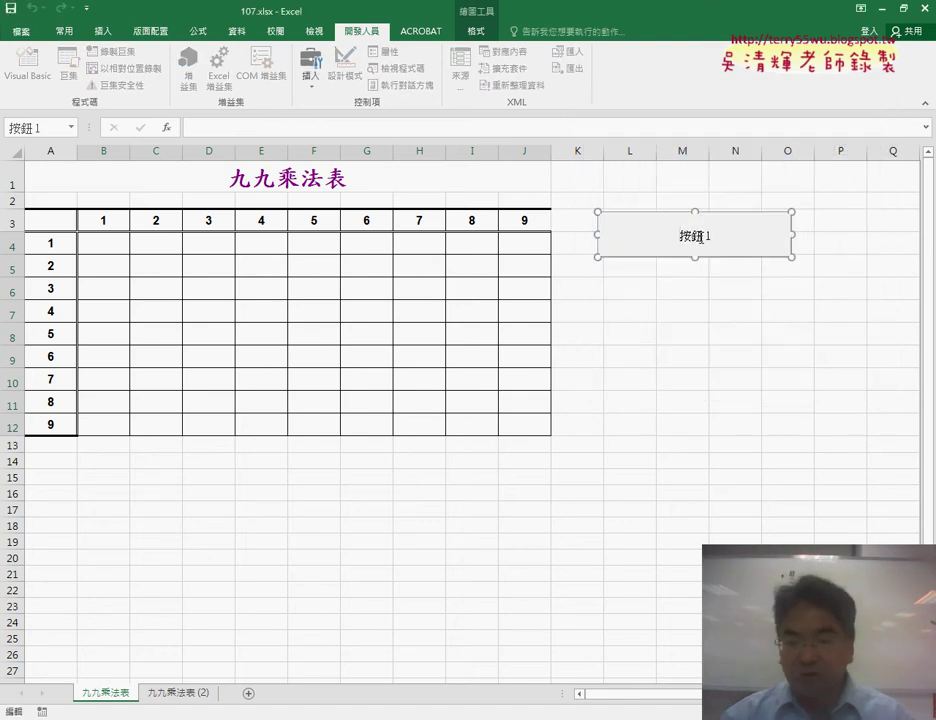
key("Delete")
key("ctrl+v")
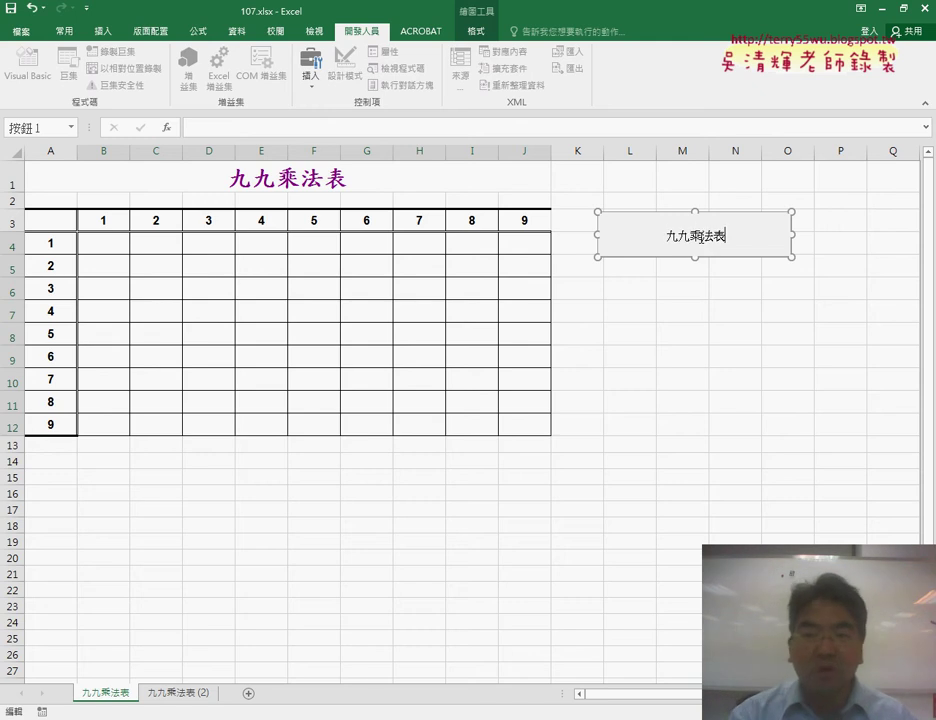
left_click(681, 300)
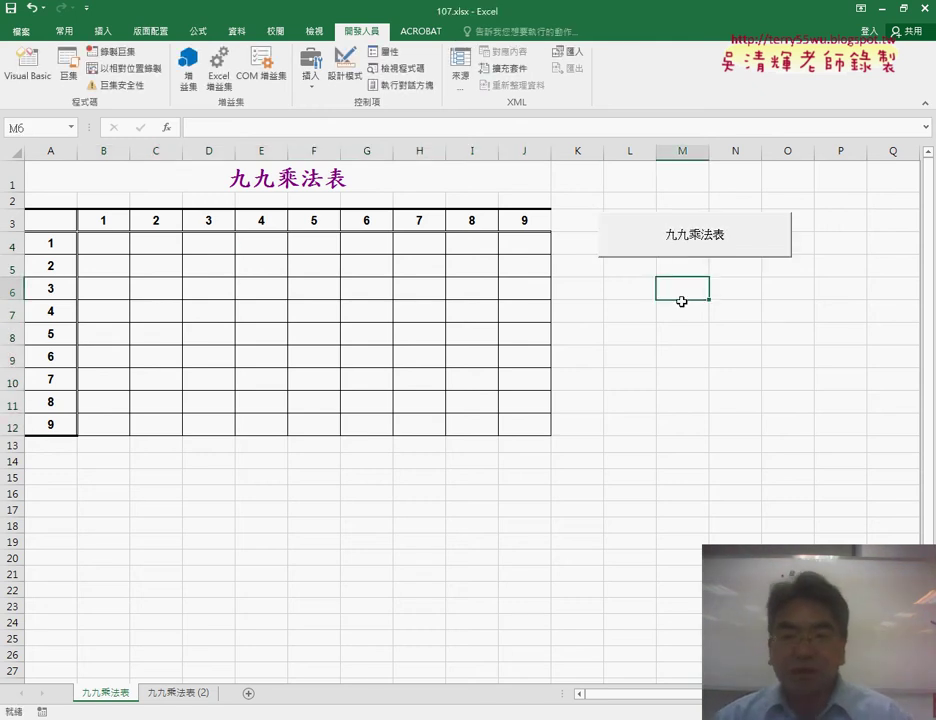
Copy the 九九乘法表 button and place the copy just below the original.
right_click(652, 248)
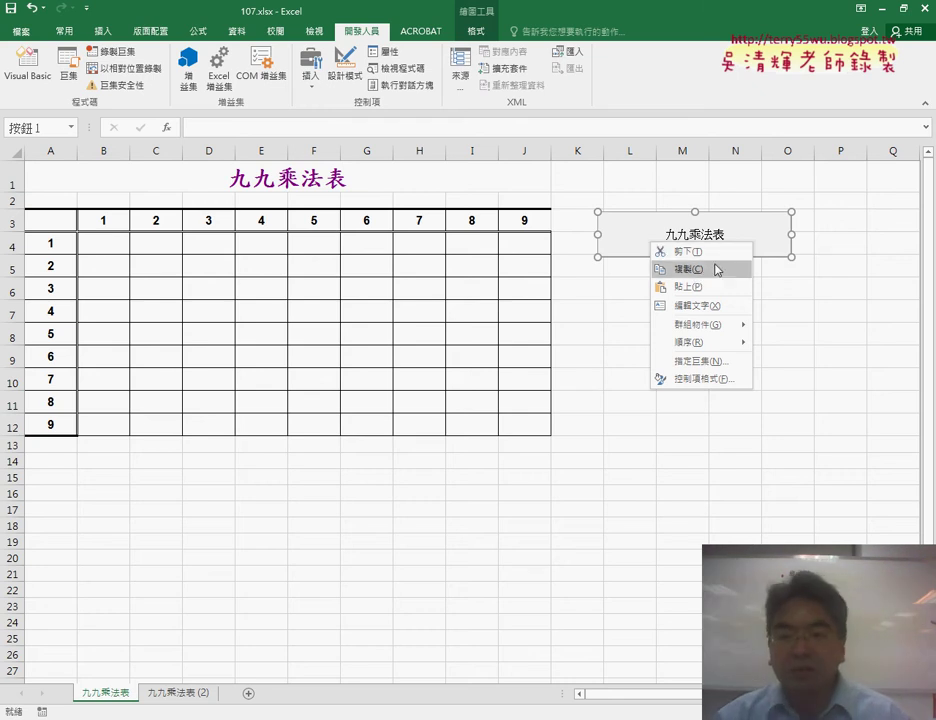
left_click(717, 269)
left_click(586, 273)
right_click(586, 273)
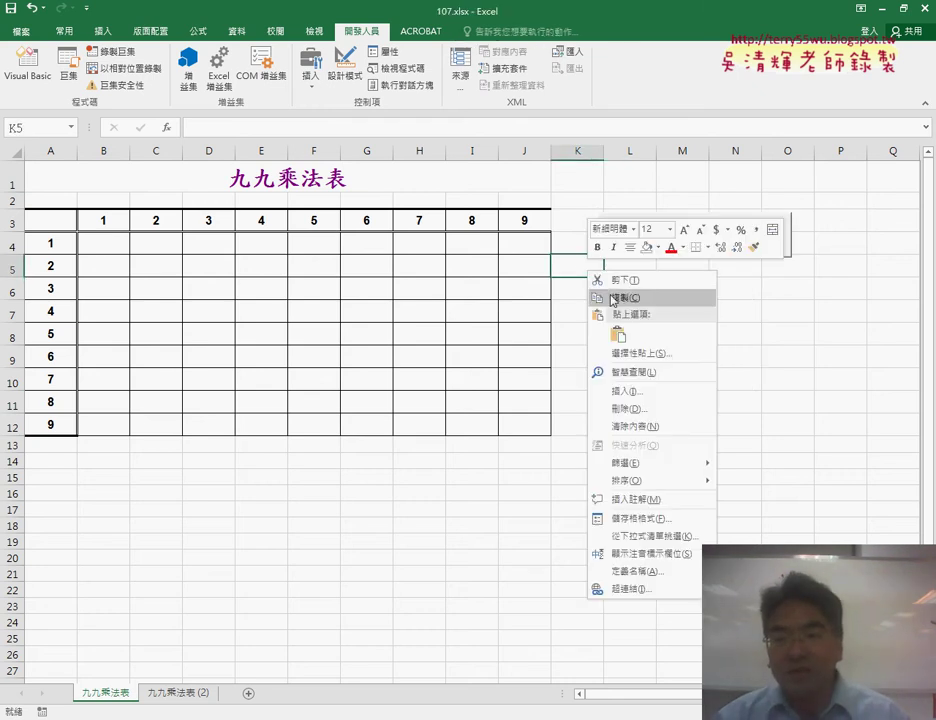
left_click(611, 333)
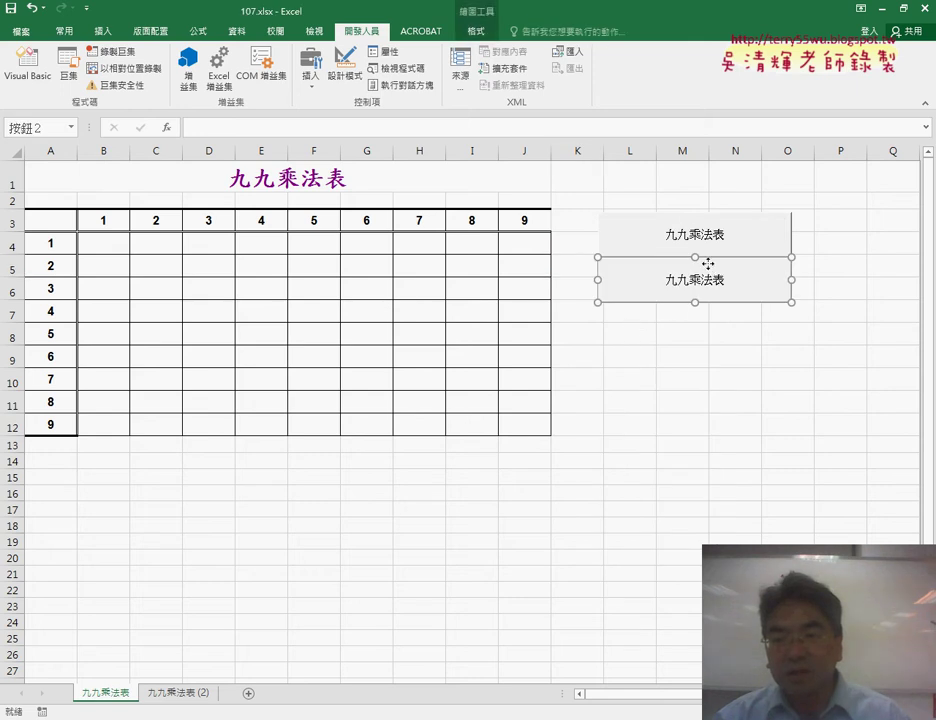
left_click_drag(707, 263, 708, 274)
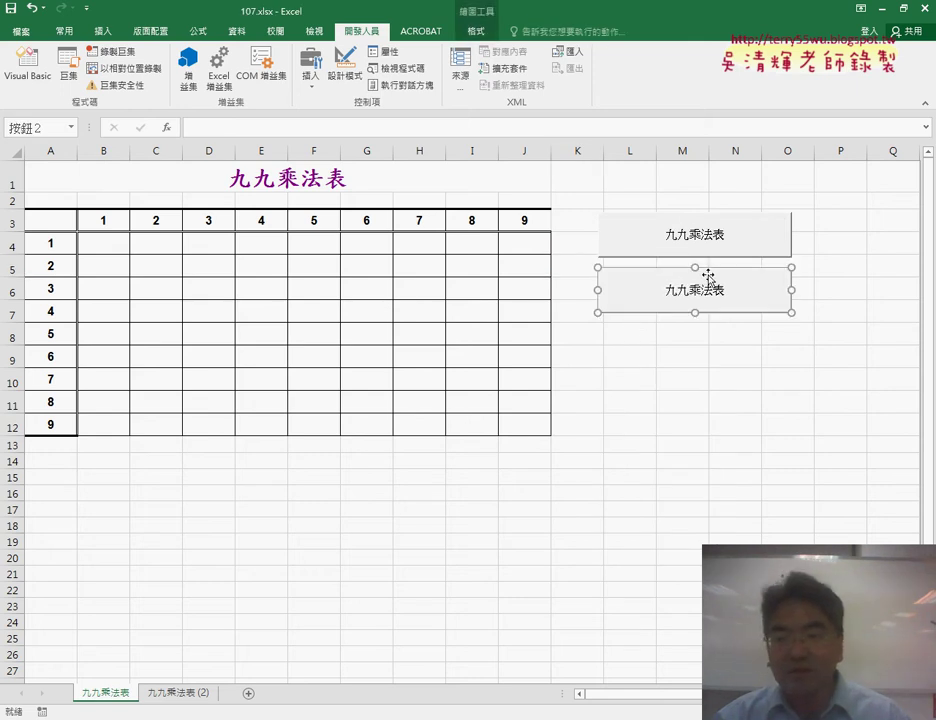
Assign the 清除 macro to the copied button.
right_click(709, 277)
left_click(738, 398)
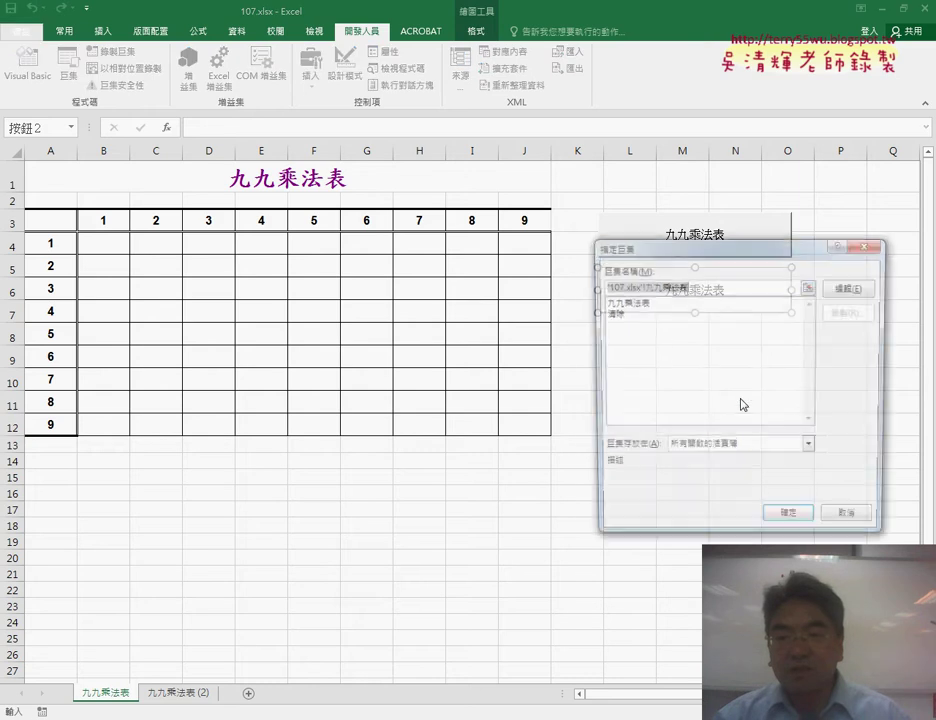
left_click(610, 313)
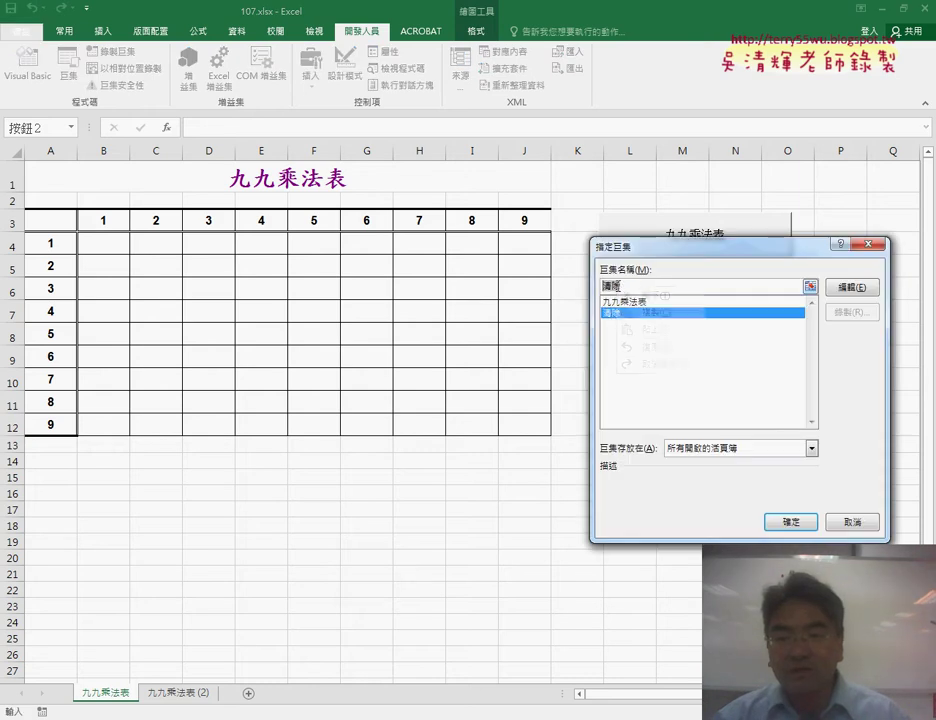
left_click(775, 524)
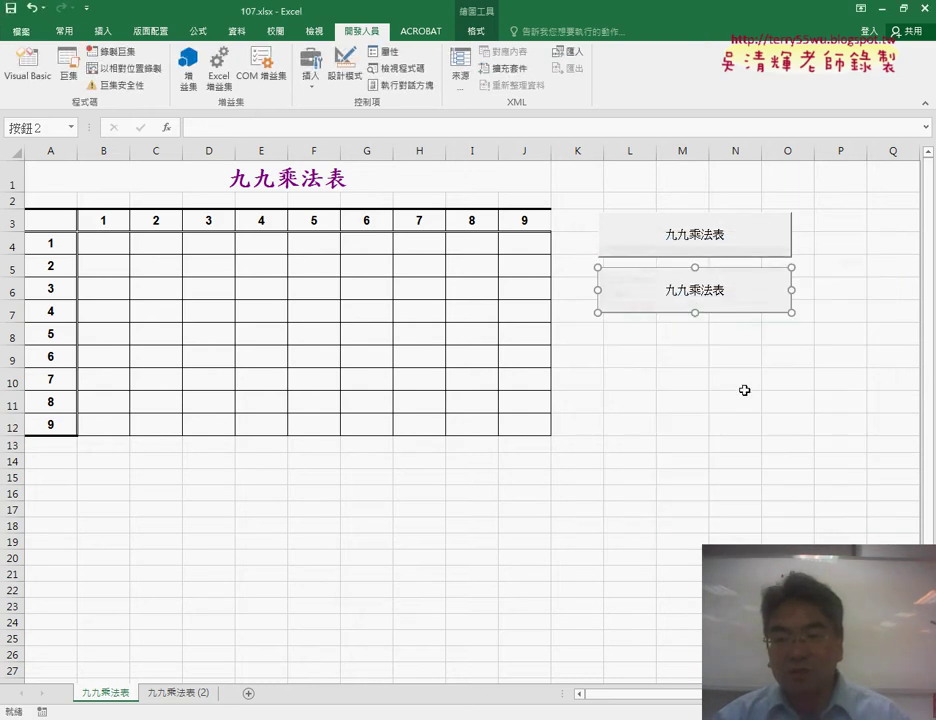
Caption the copied button 清除, then fill the table to test it.
left_click(667, 295)
key("Delete")
key("Delete")
key("Delete")
key("Delete")
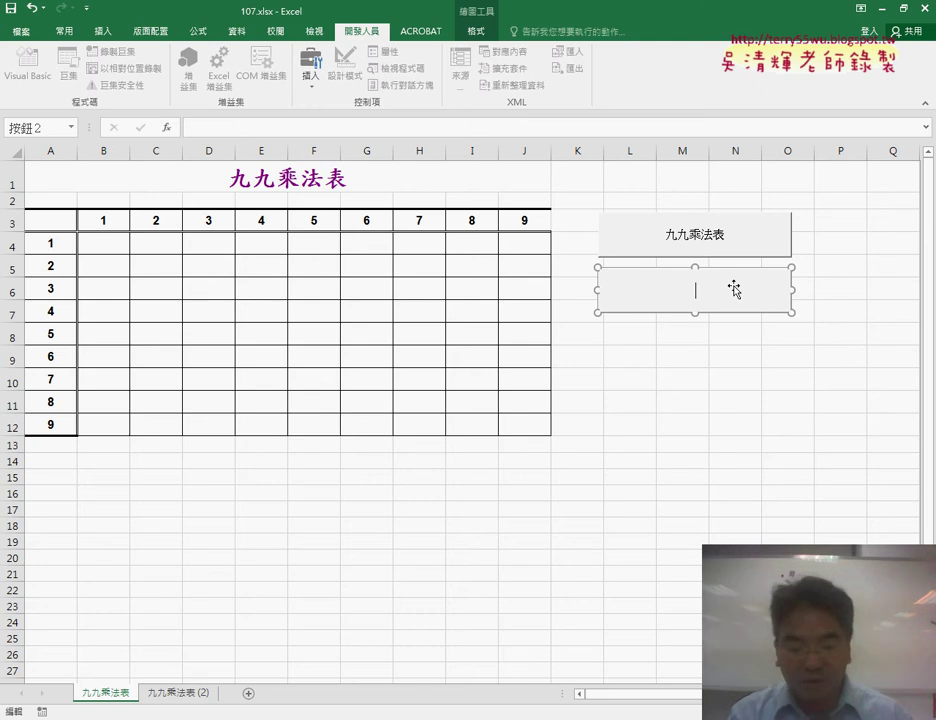
type("清除")
left_click(724, 380)
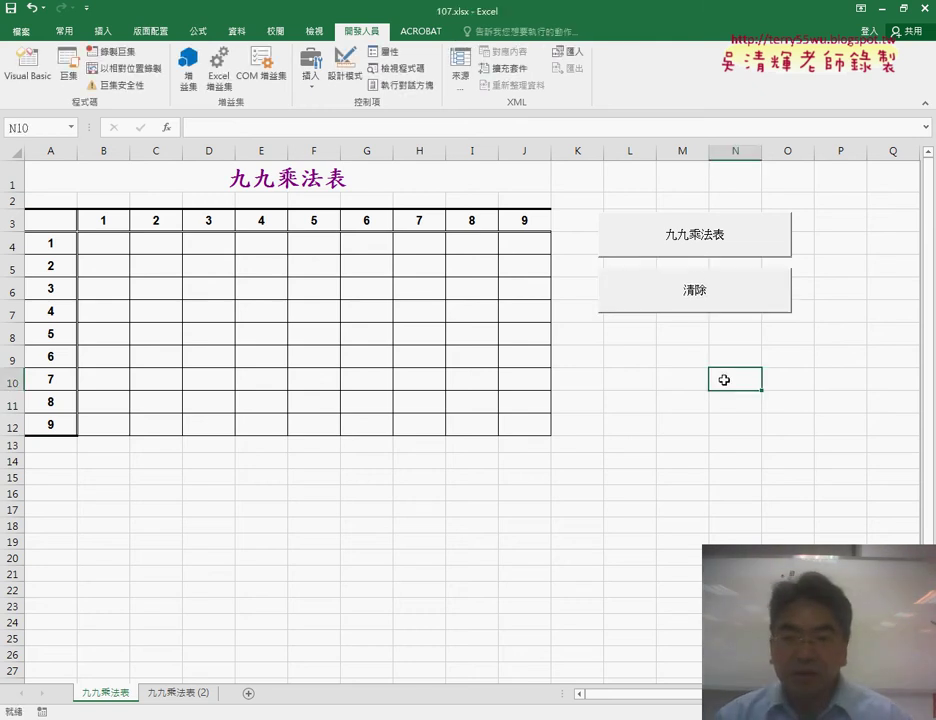
left_click(702, 240)
Alternate the 清除 and 九九乘法表 buttons, leave the table empty, and open the VBA editor.
left_click(697, 292)
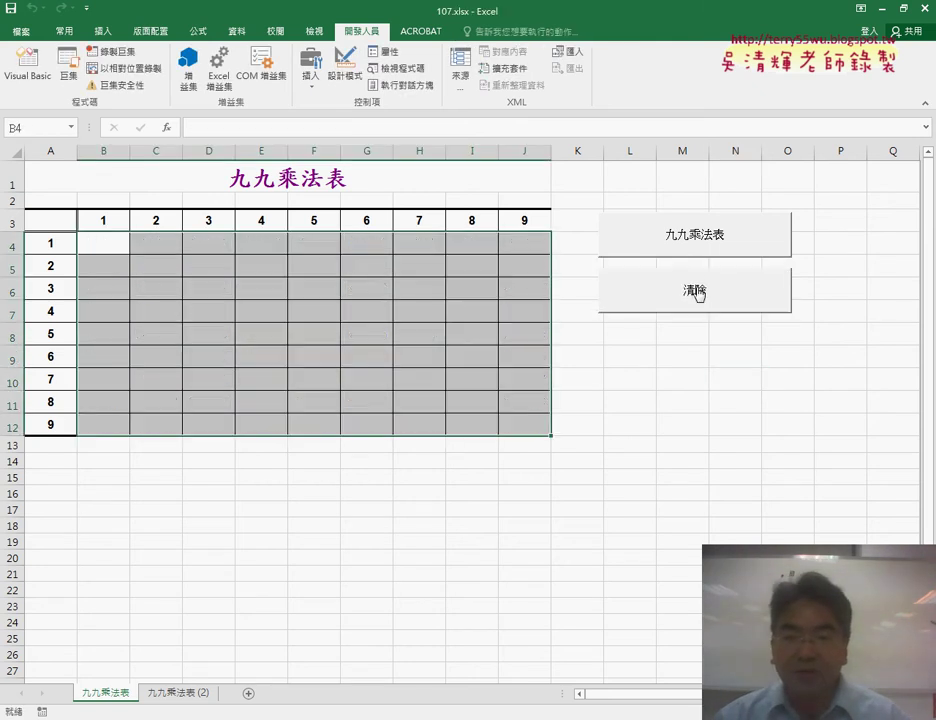
left_click(707, 244)
left_click(702, 293)
left_click(715, 240)
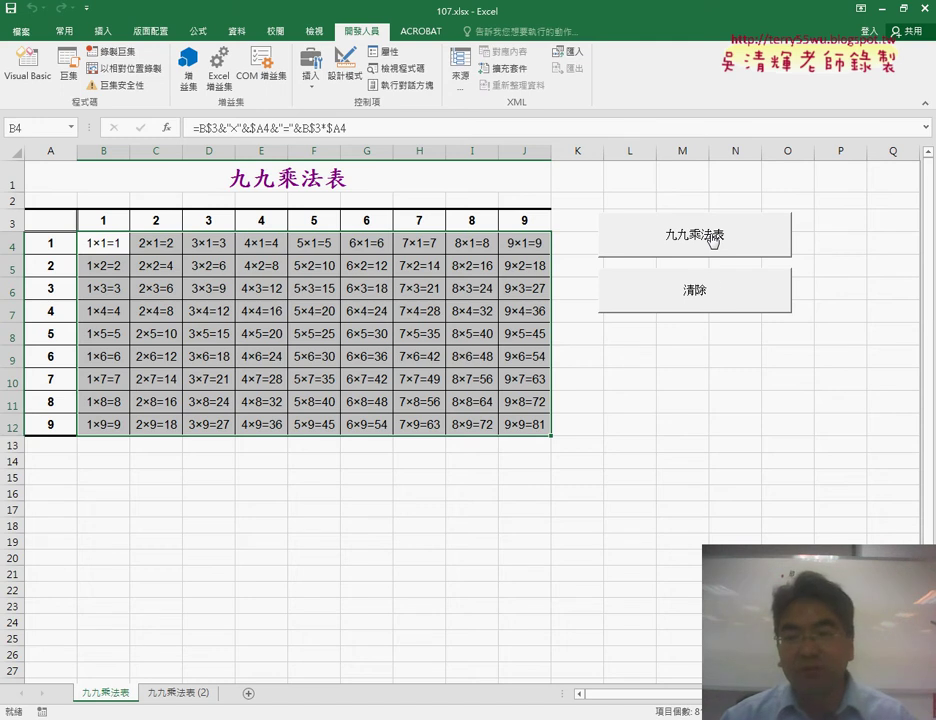
left_click(705, 303)
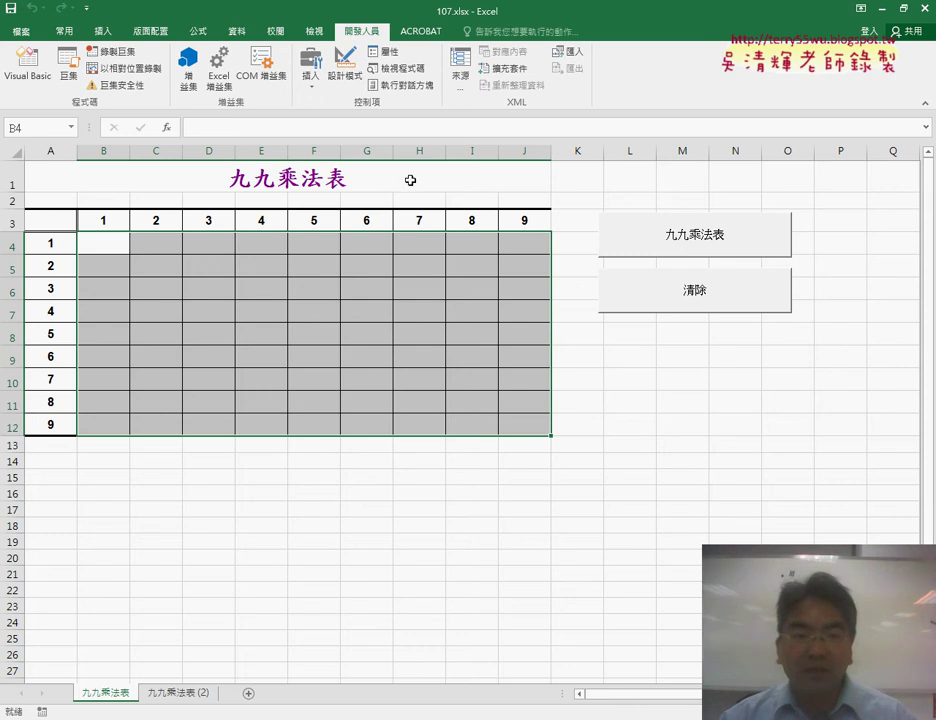
left_click(28, 68)
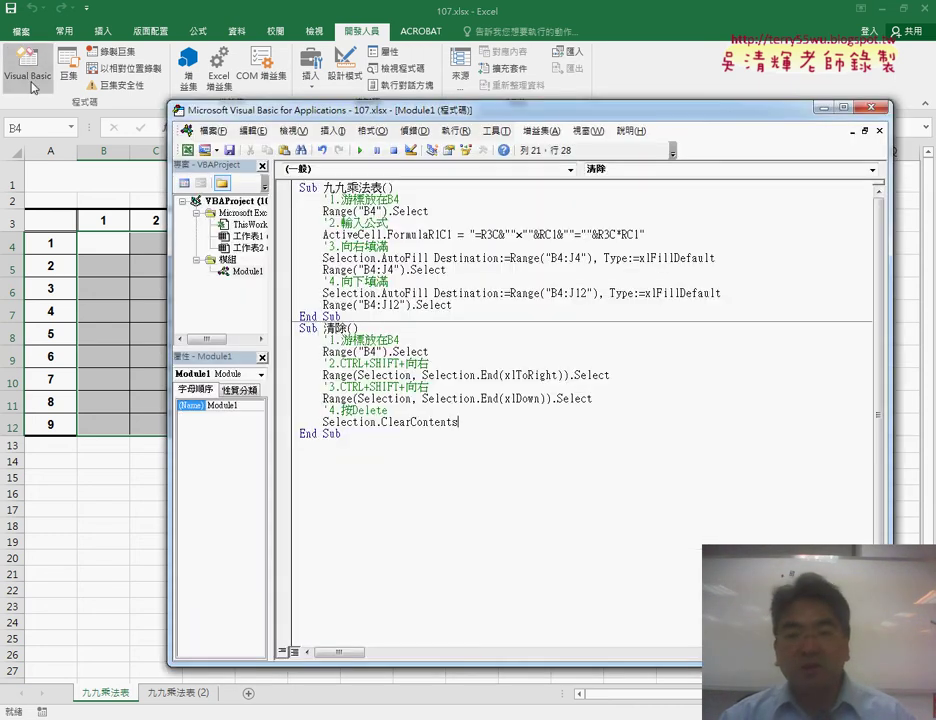
Widen the Project Explorer so VBAProject (107.xlsx) and Module1 show in full.
left_click(422, 200)
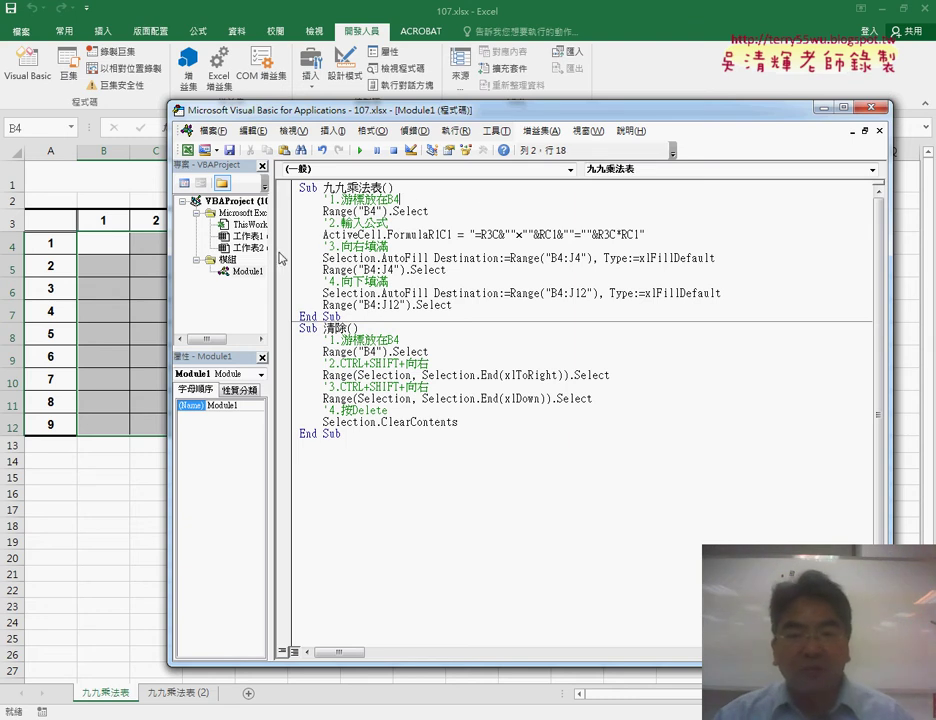
left_click_drag(271, 251, 327, 251)
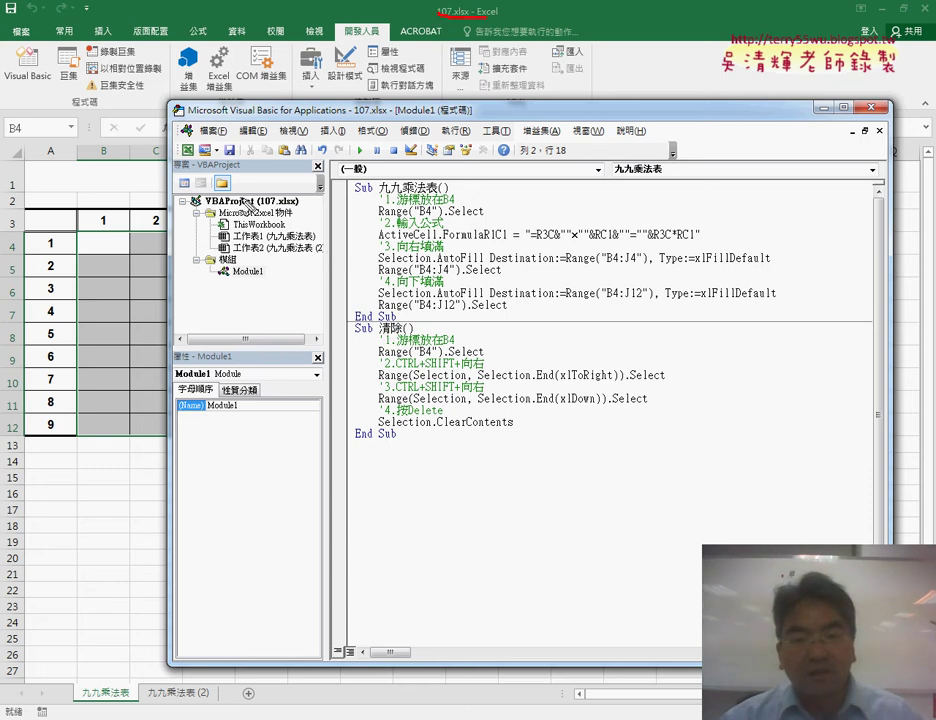
left_click_drag(191, 206, 298, 206)
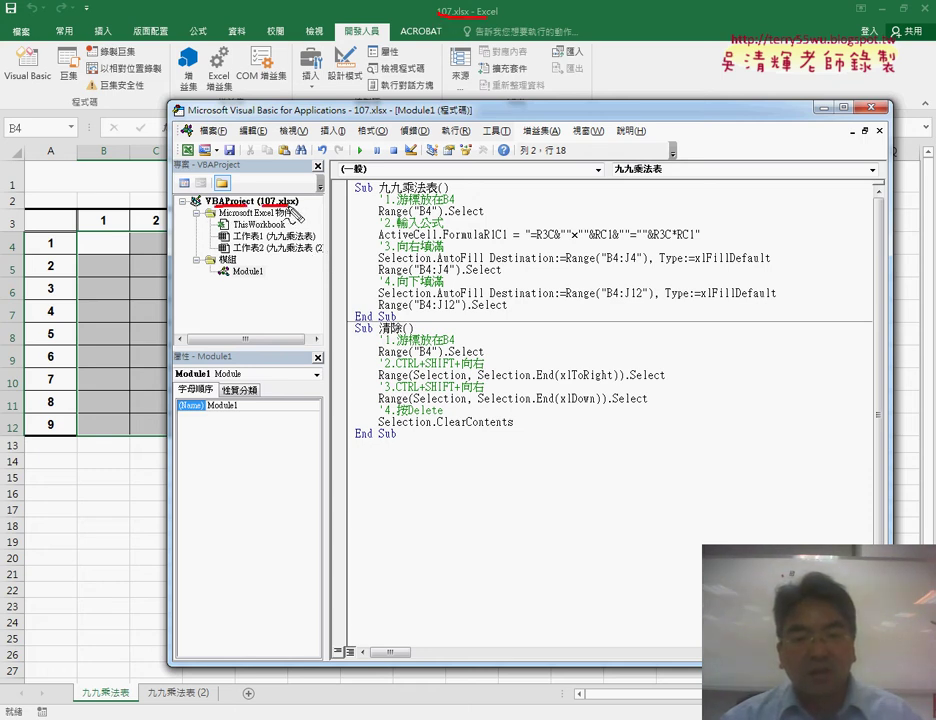
left_click_drag(266, 286, 248, 243)
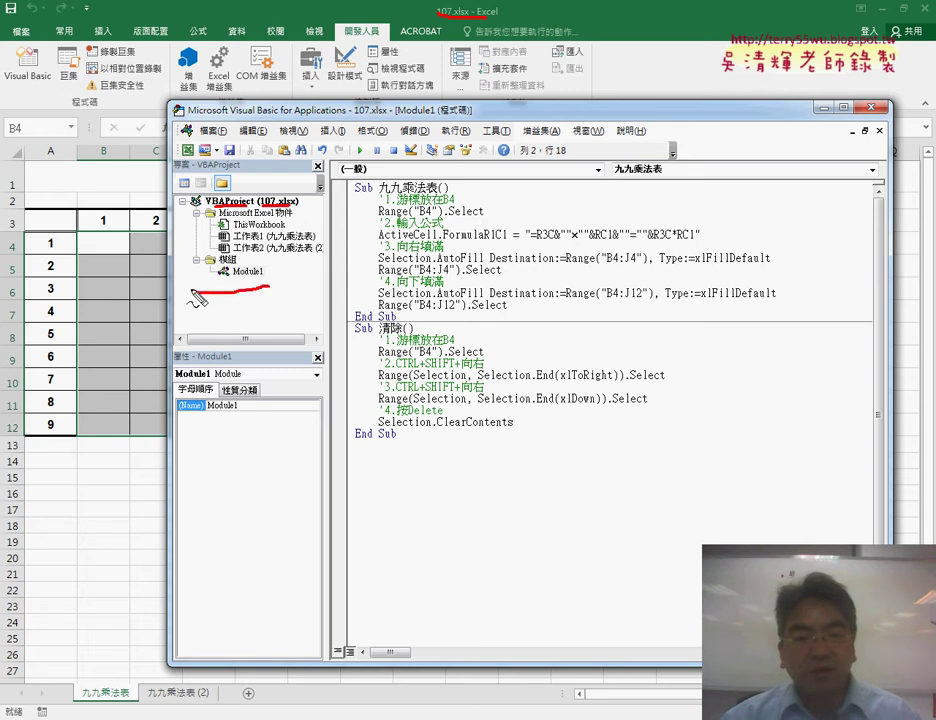
mouse_move(153, 347)
left_mouse_down()
mouse_move(186, 290)
mouse_move(193, 305)
left_mouse_up()
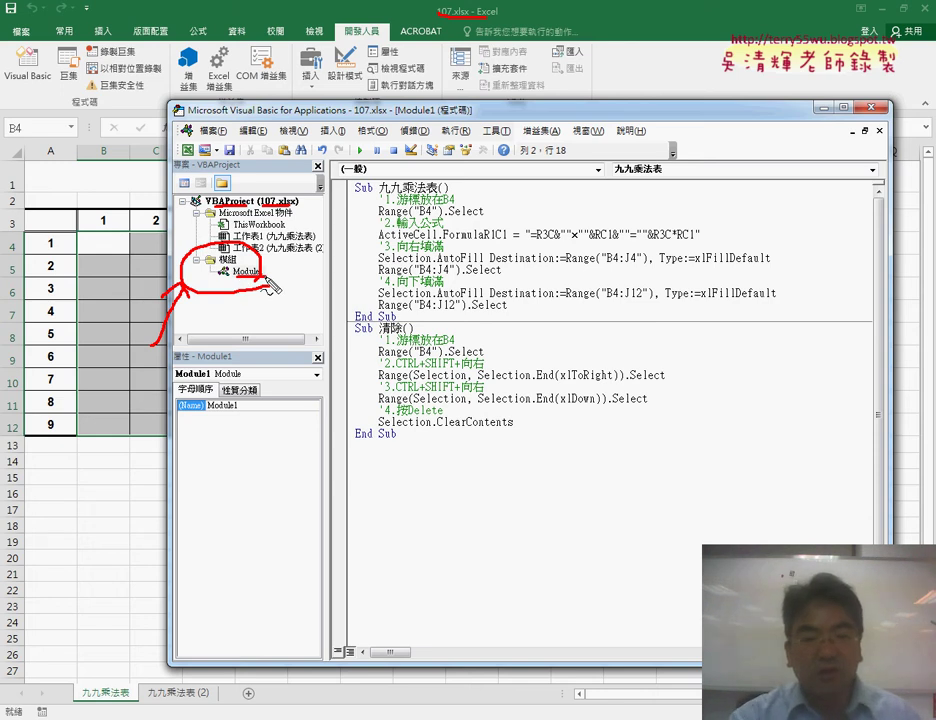
key("Escape")
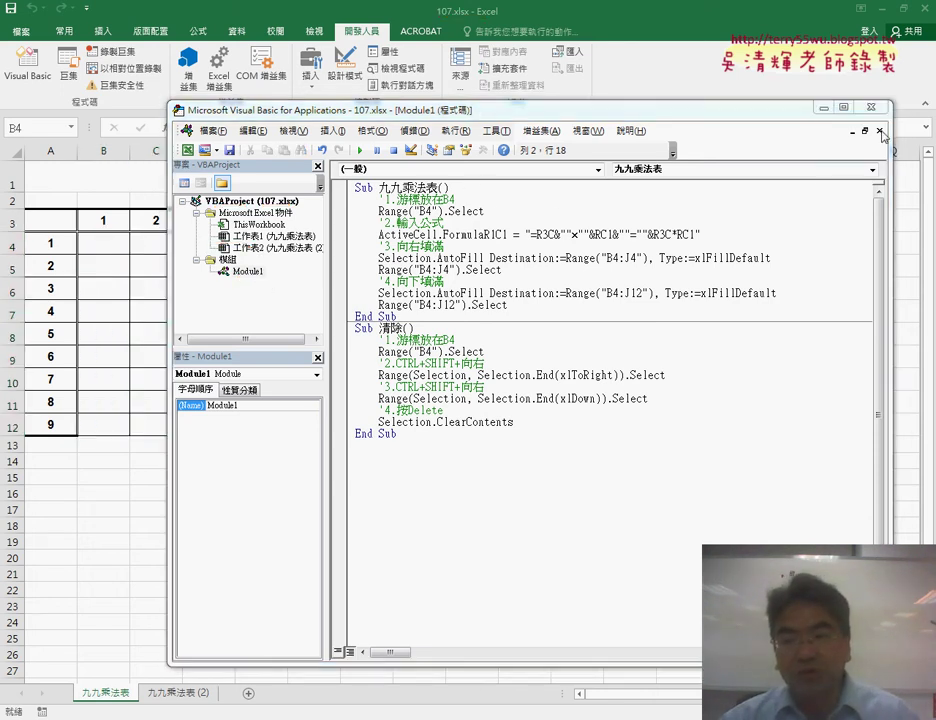
left_click(880, 131)
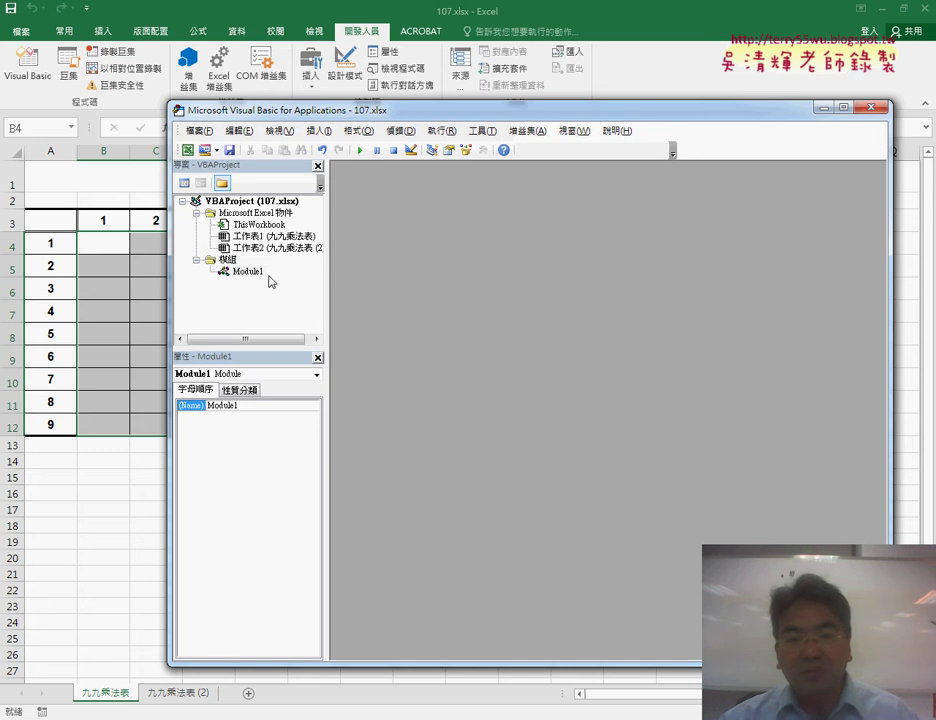
left_click(247, 272)
double_click(249, 271)
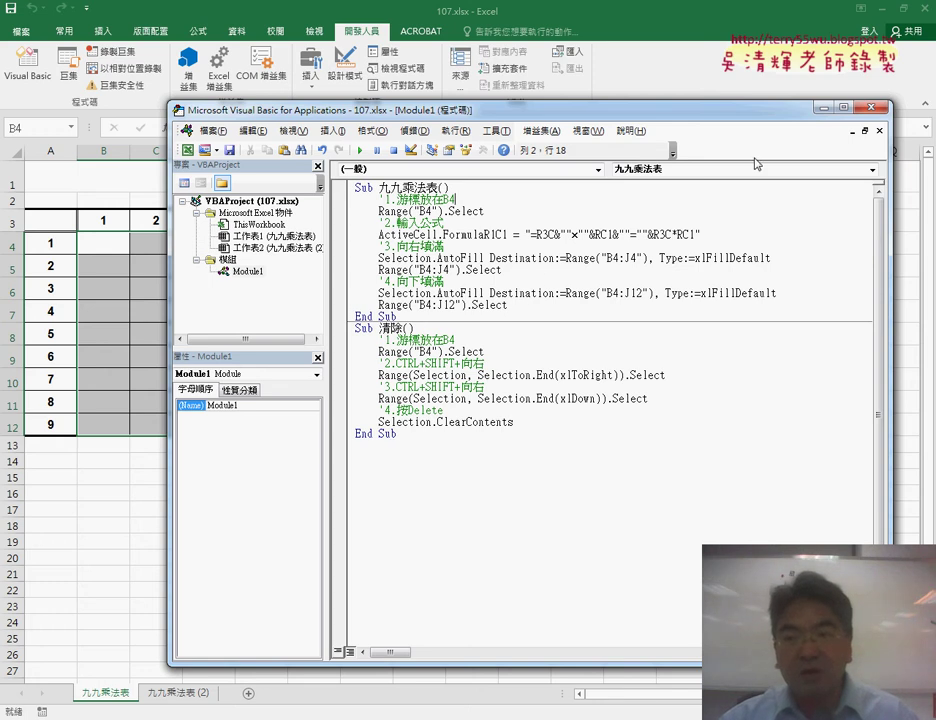
left_click(879, 131)
double_click(248, 271)
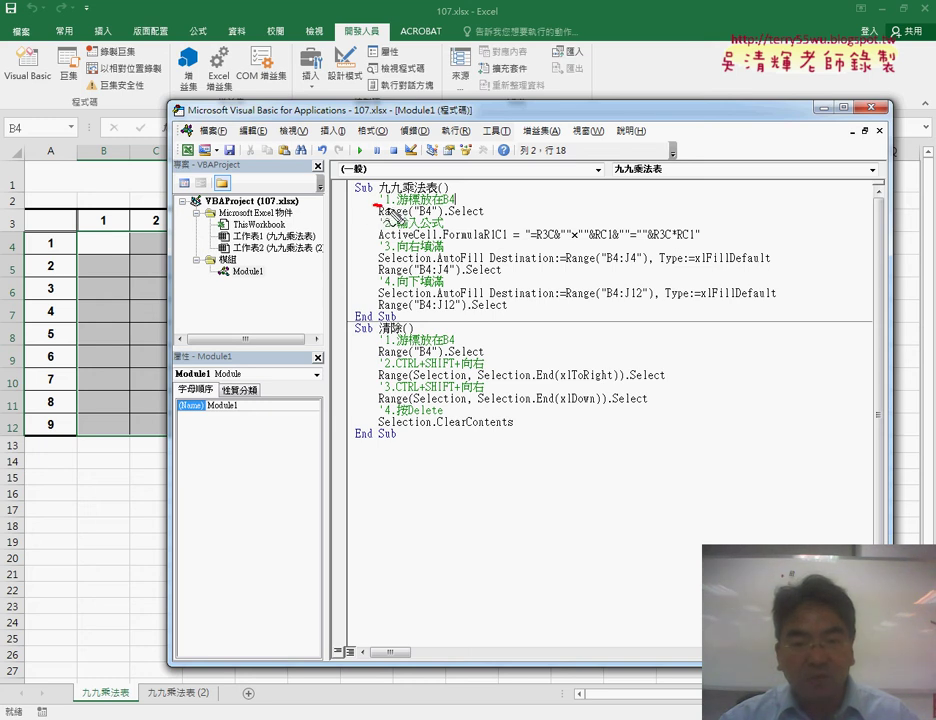
Highlight the 九九乘法表 macro's comment lines, stopping at the 2.輸入公式 comment.
left_click_drag(385, 207, 455, 205)
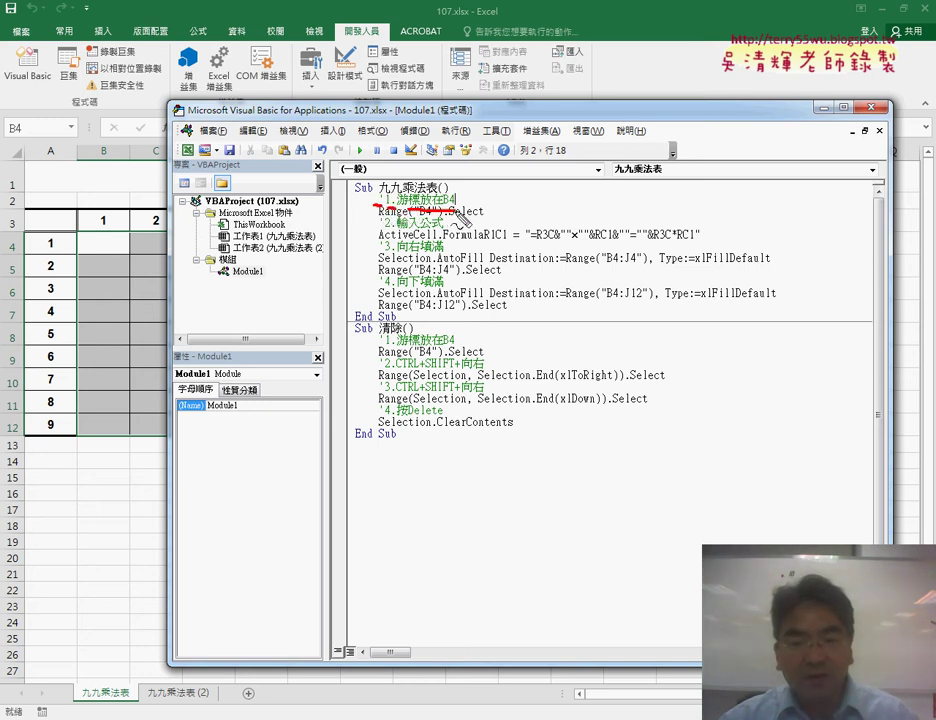
left_click_drag(470, 195, 380, 200)
left_click_drag(527, 233, 482, 200)
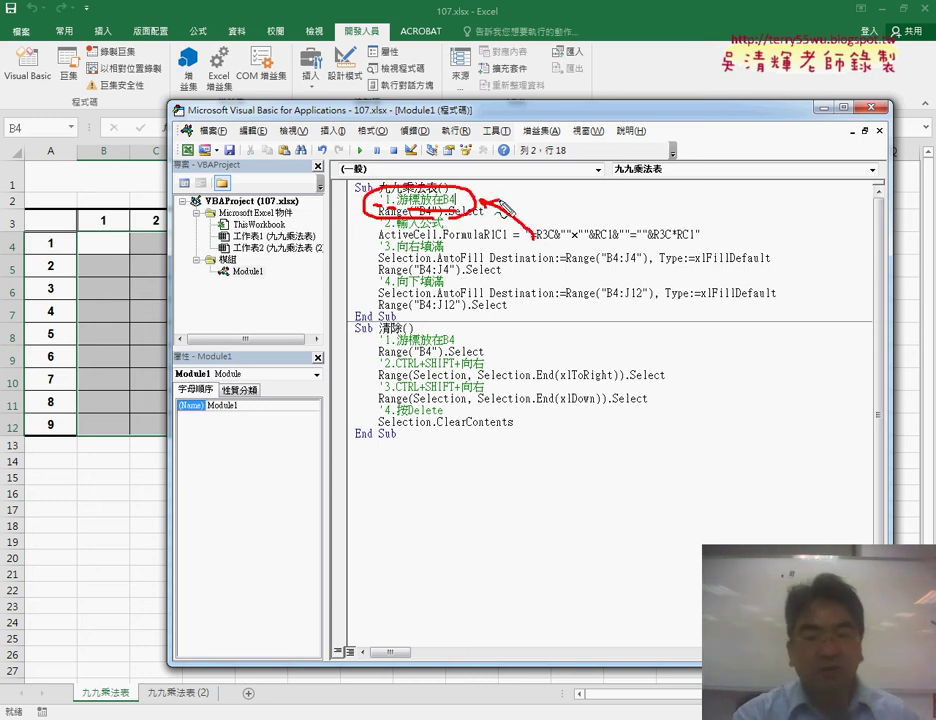
key("Escape")
left_click(478, 222)
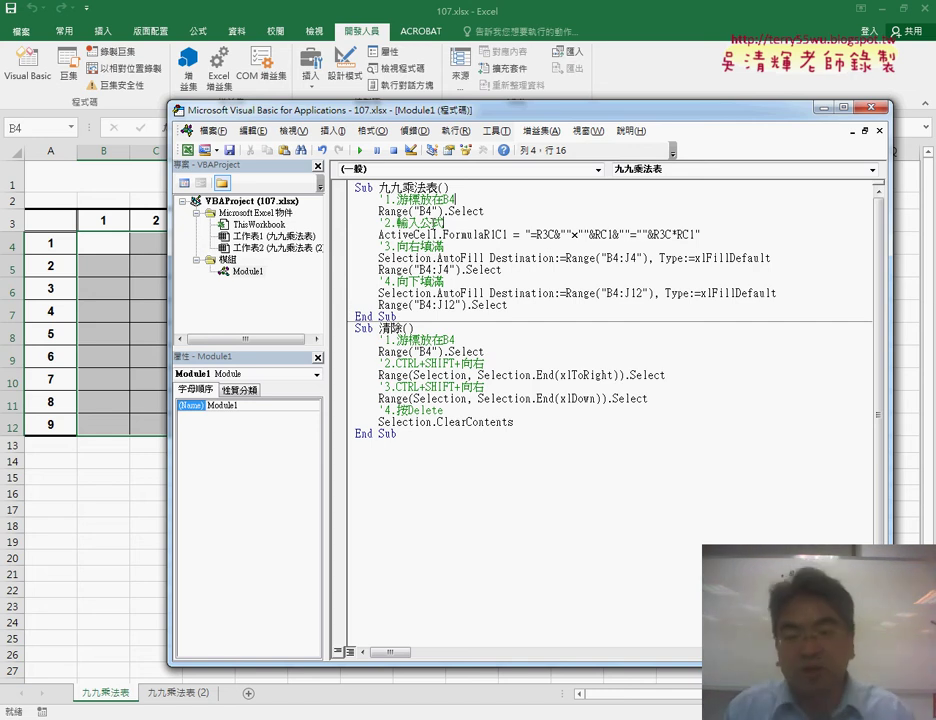
left_click(459, 223)
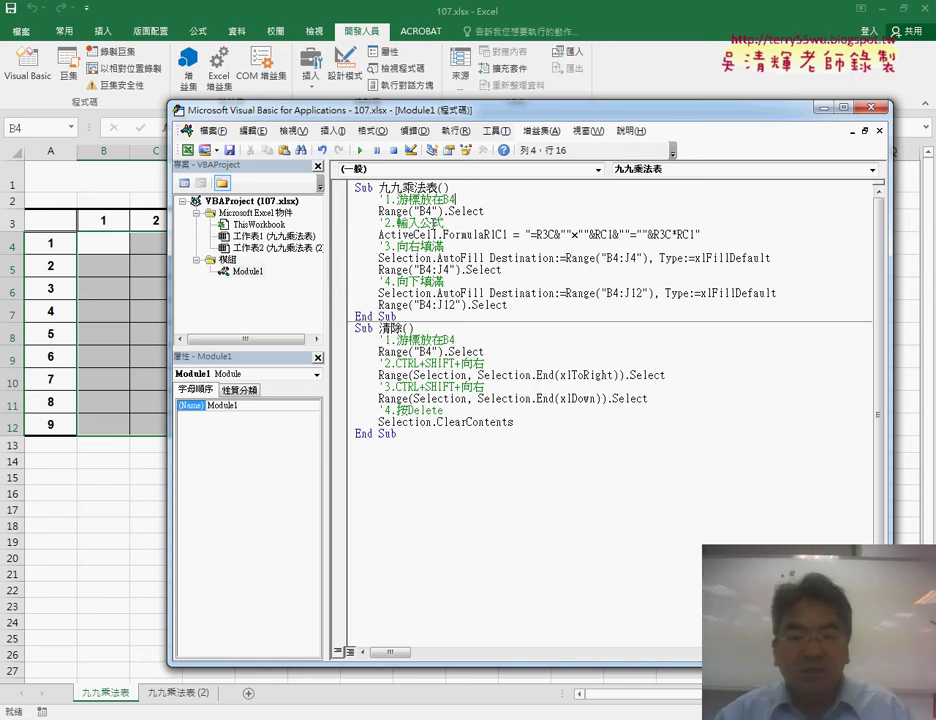
Walk through comments 1.游標放在B4 to 3.向右填滿 and the 清除 macro, then switch to Google Docs.
left_click_drag(467, 204, 374, 203)
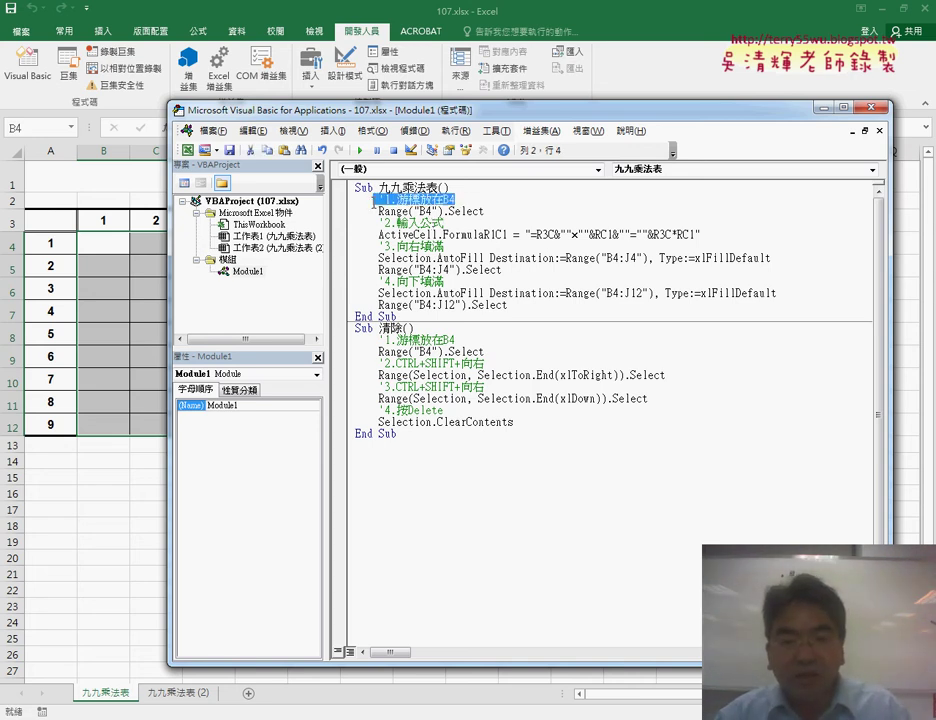
left_click_drag(457, 223, 378, 223)
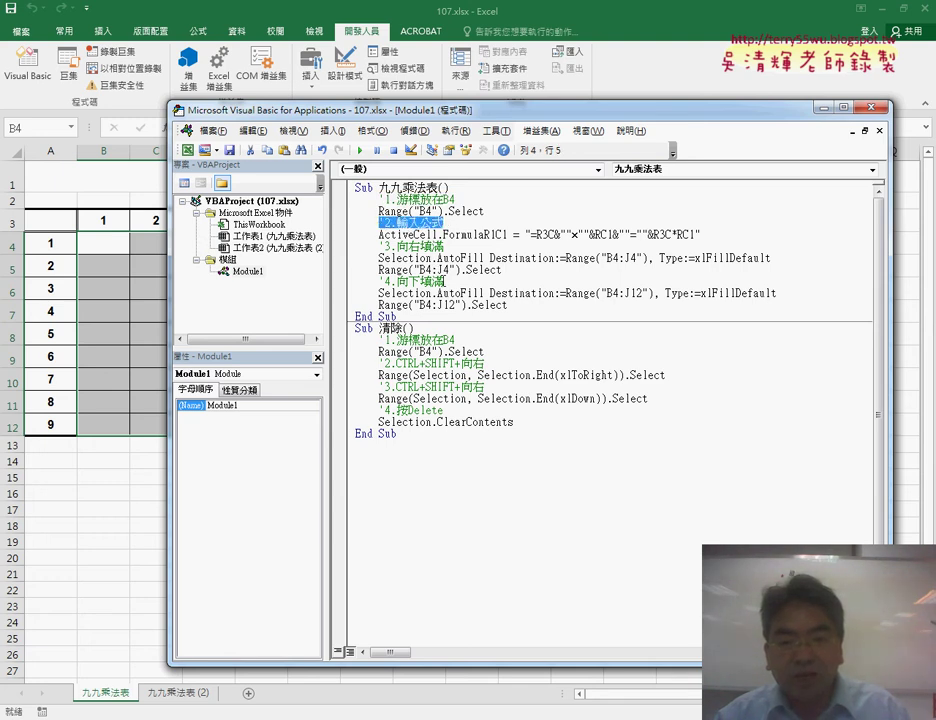
left_click(447, 247)
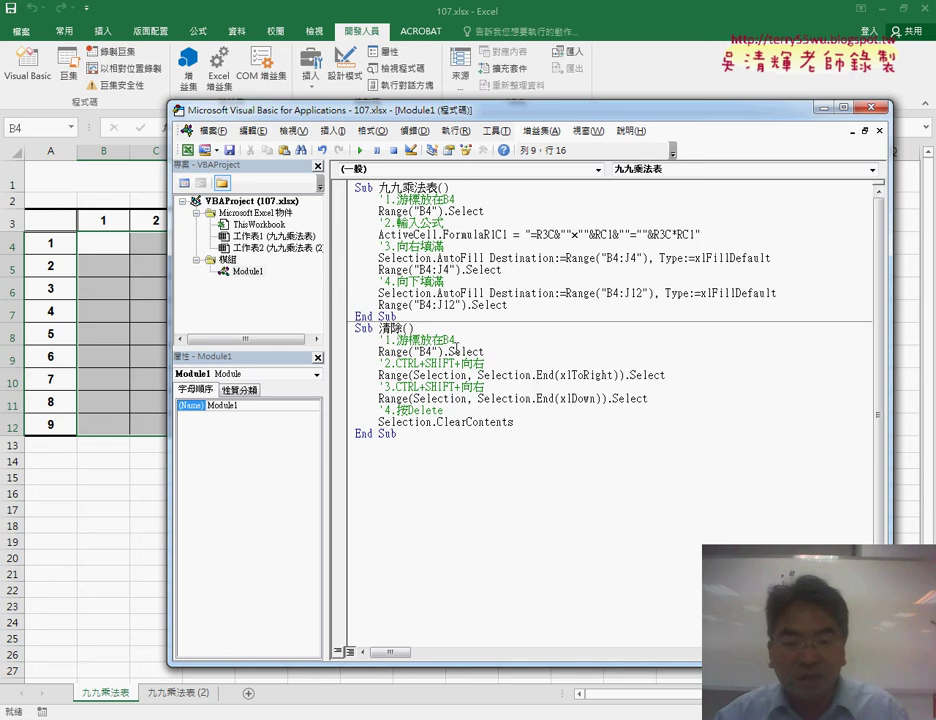
left_click(455, 340)
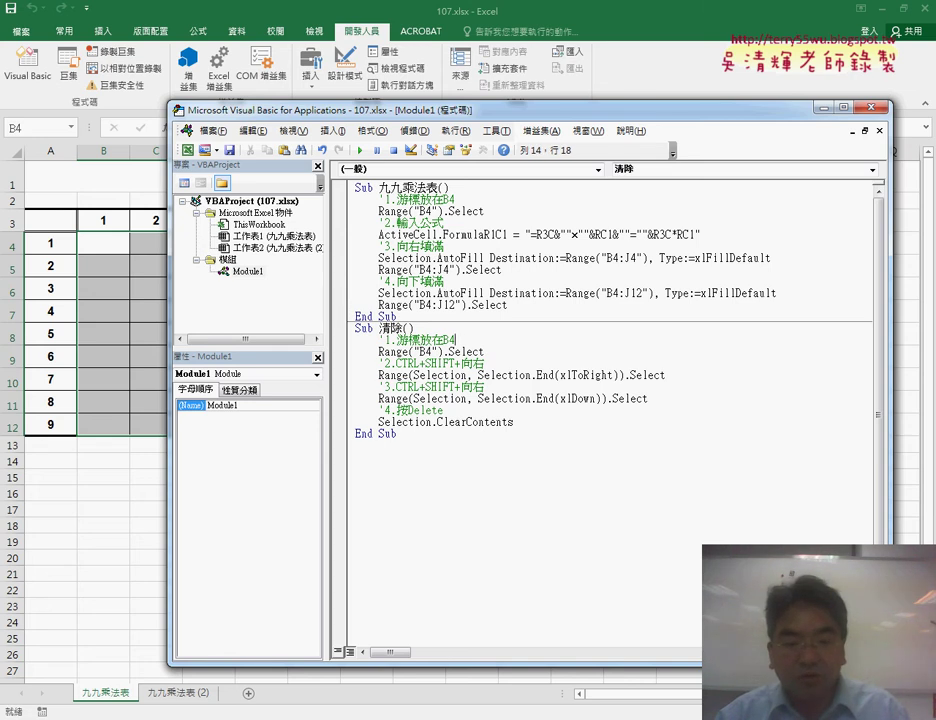
left_click(100, 630)
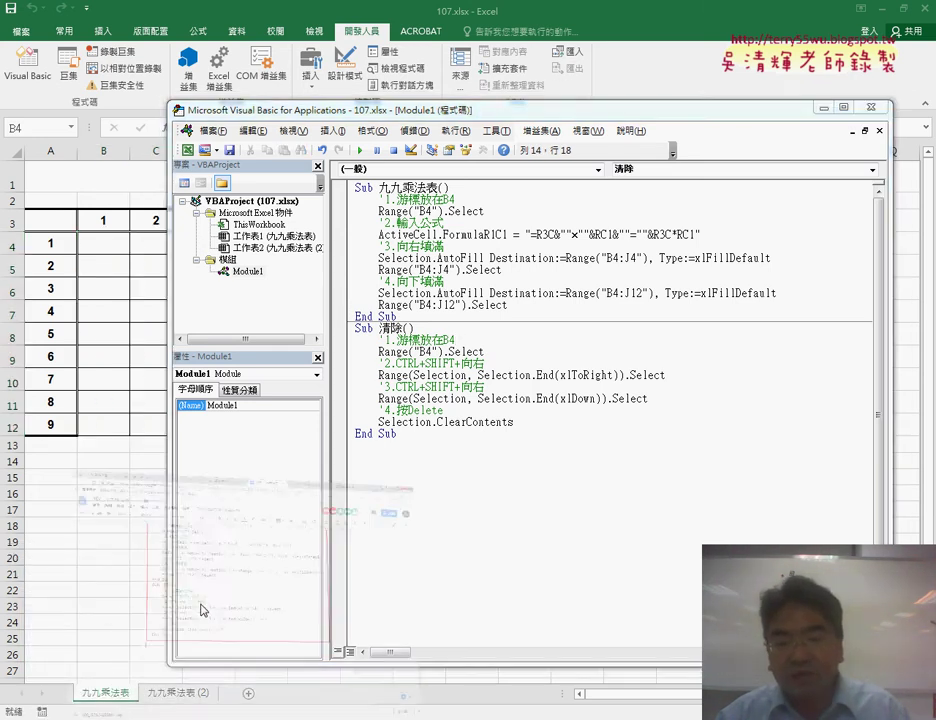
Scroll up the Google Doc to show the table, then return to Excel's VBA editor.
scroll(381, 514, "up", 3)
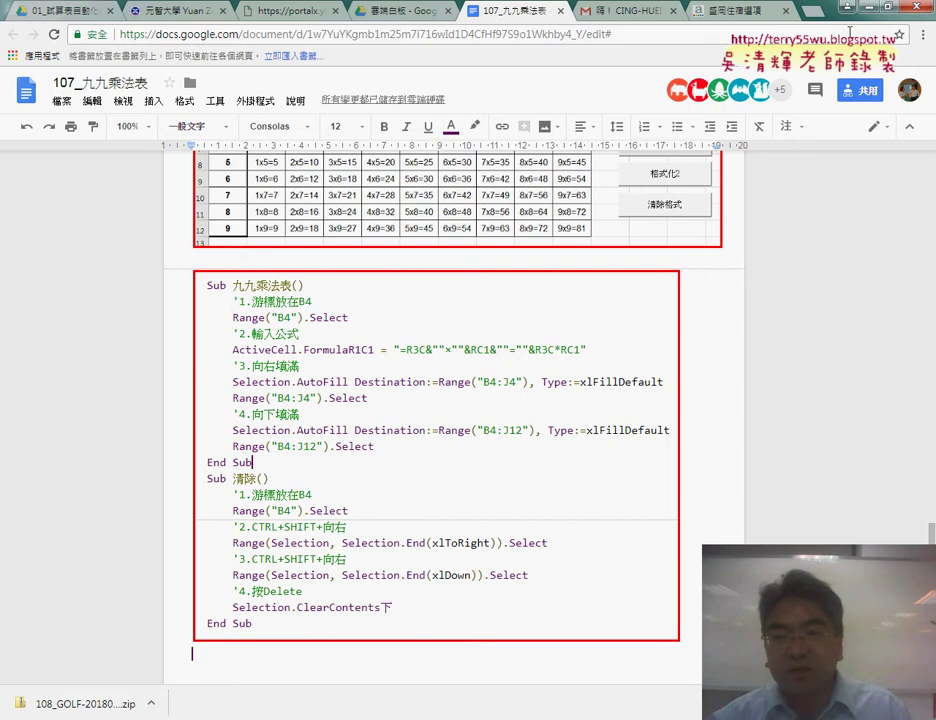
key("alt+Tab")
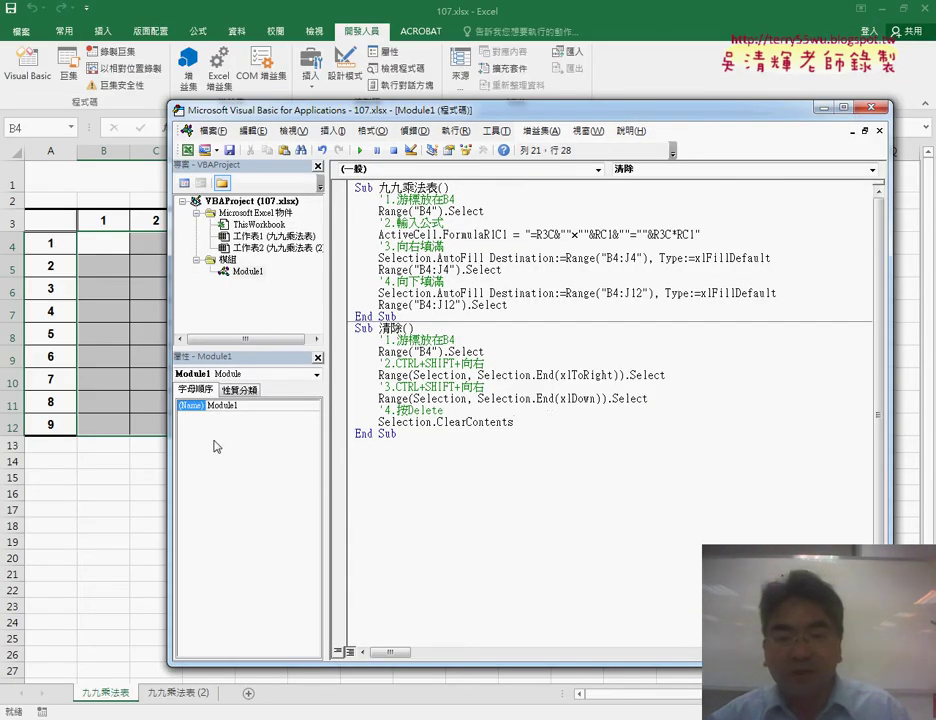
Back on the worksheet, fill, clear and refill the table, then inspect B4's formula.
left_click(107, 499)
left_click(650, 242)
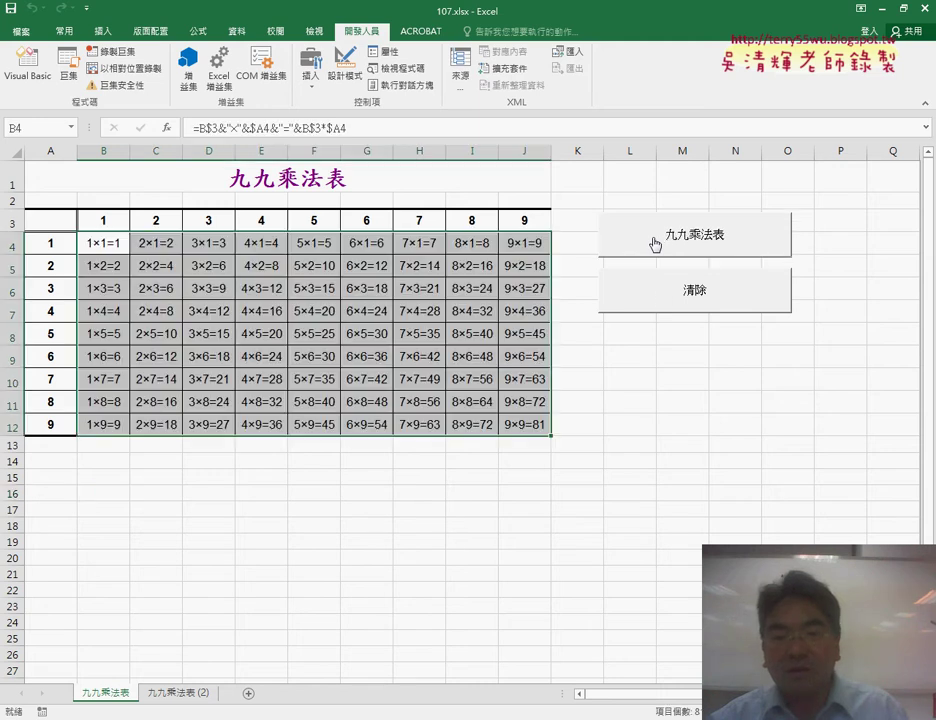
left_click(664, 305)
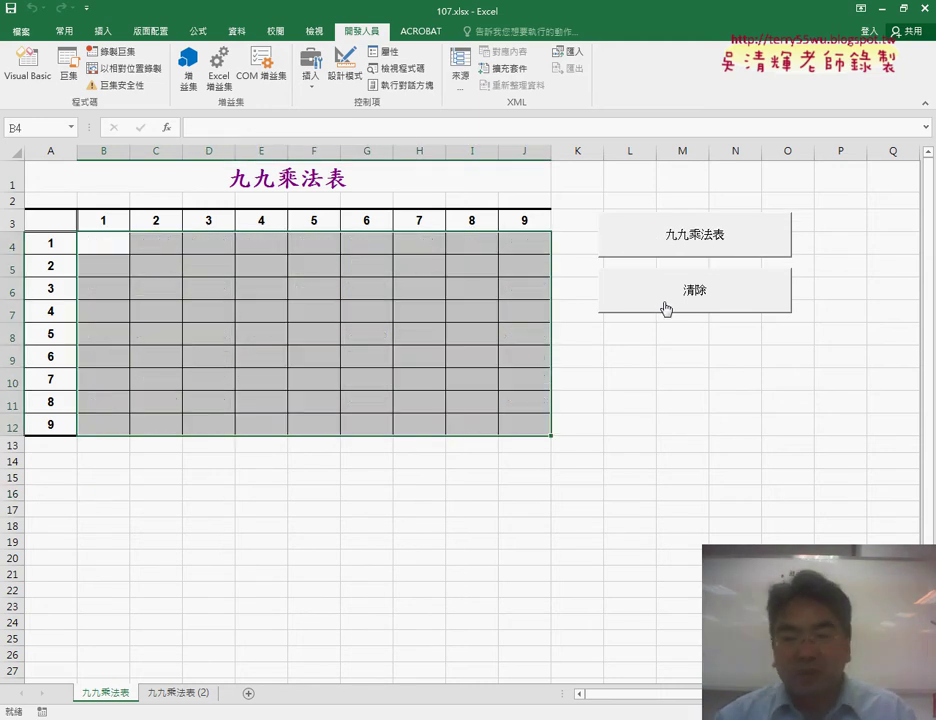
left_click(670, 236)
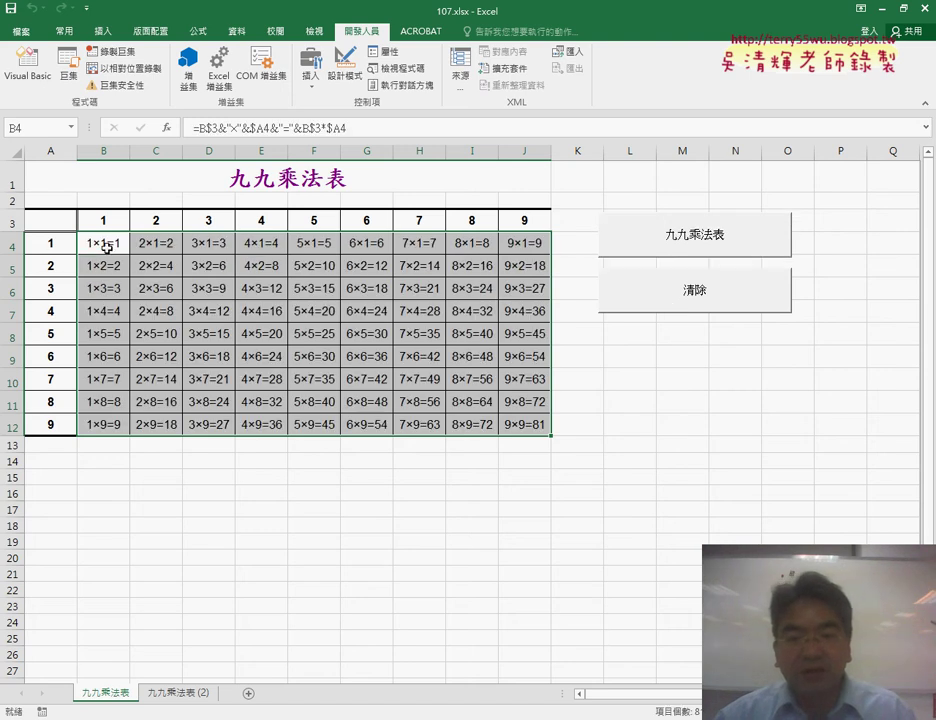
left_click(105, 245)
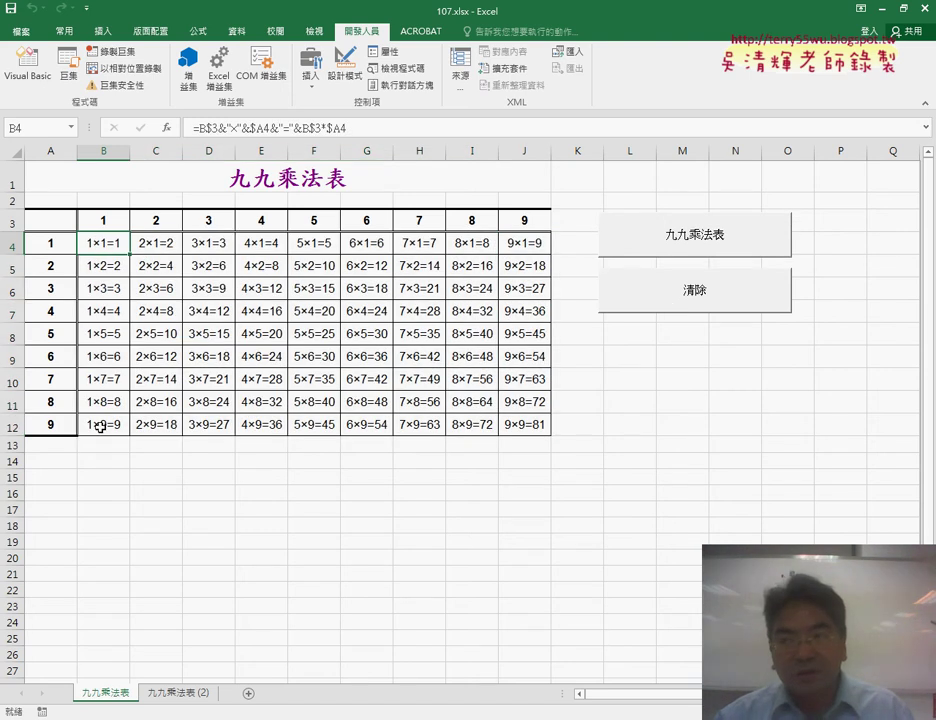
left_click(735, 509)
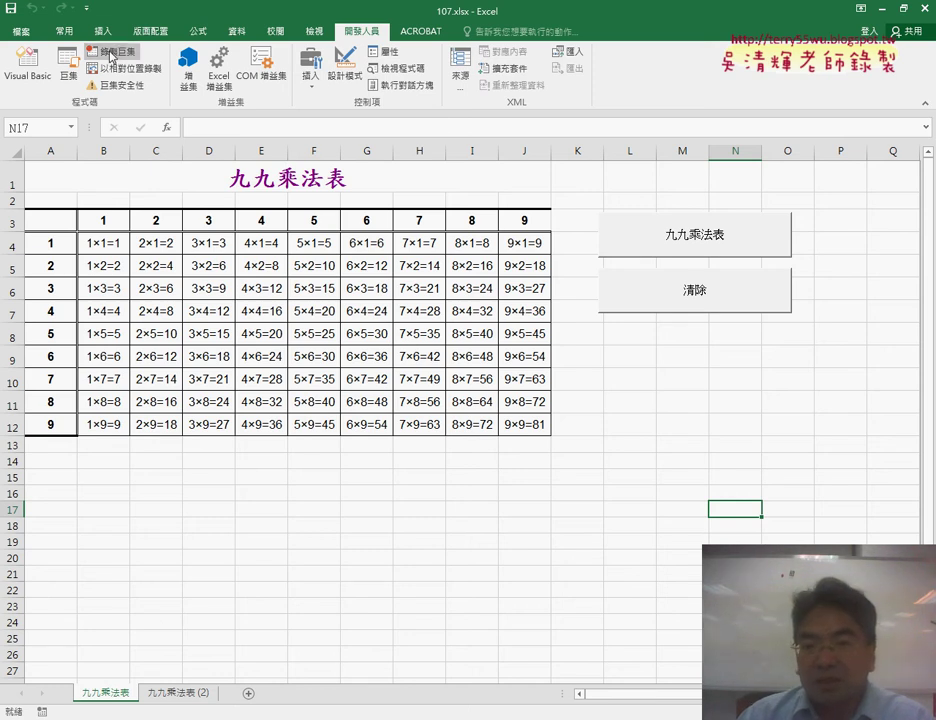
Start recording a new macro named 格式化1.
left_click(111, 52)
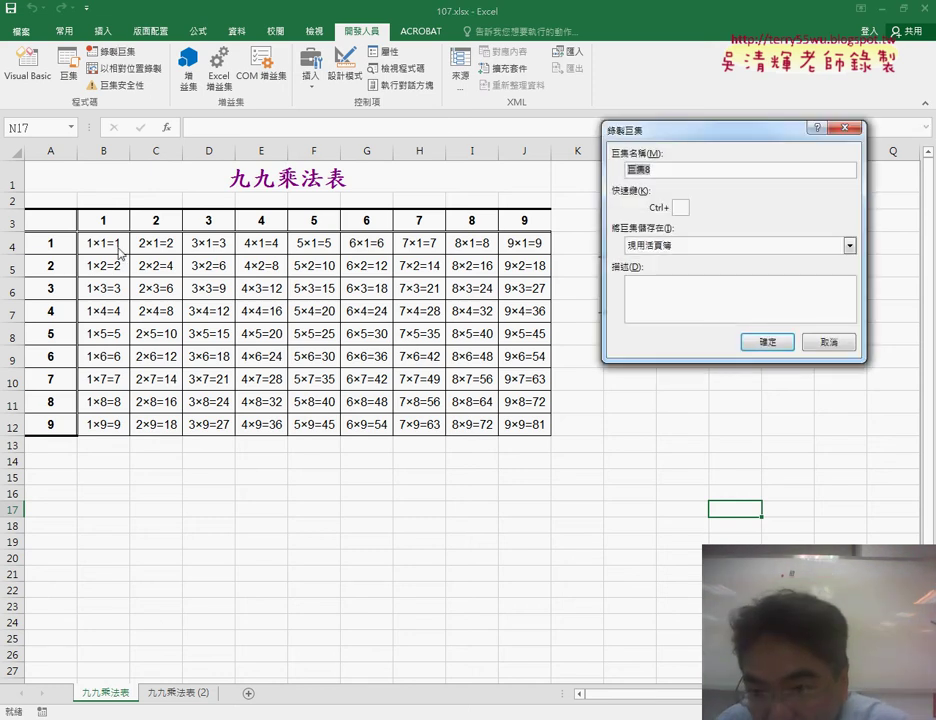
type("vr")
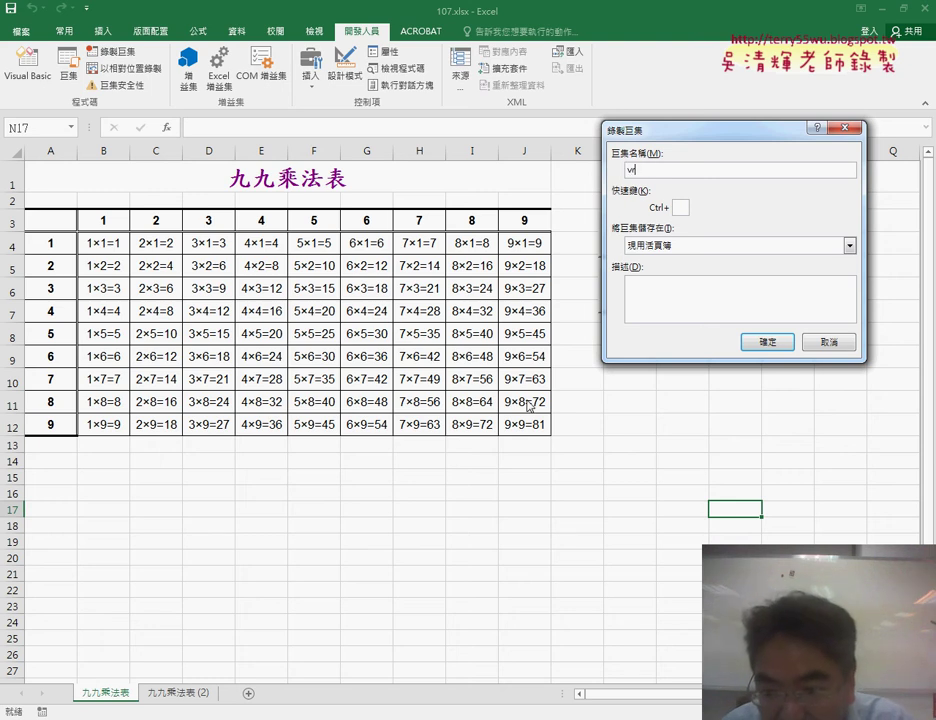
key("BackSpace")
type("格式")
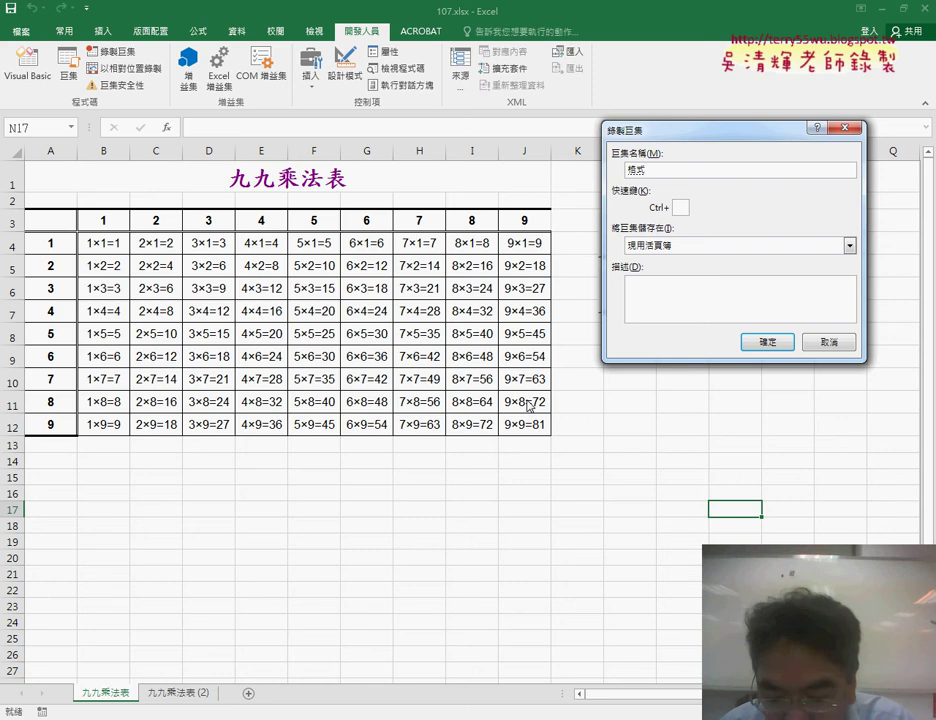
type("化1")
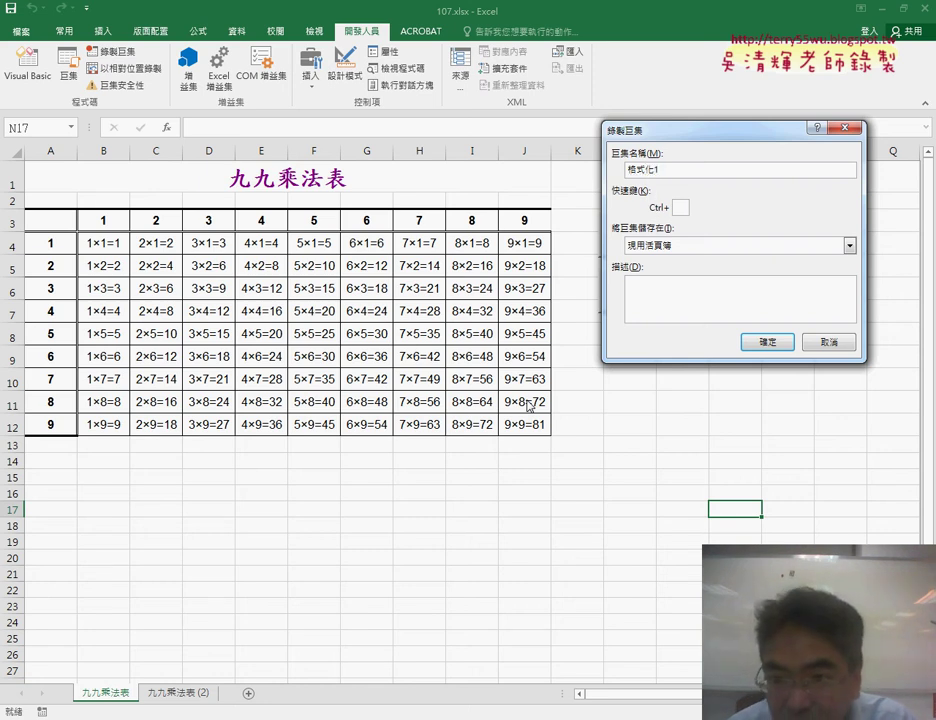
key("Return")
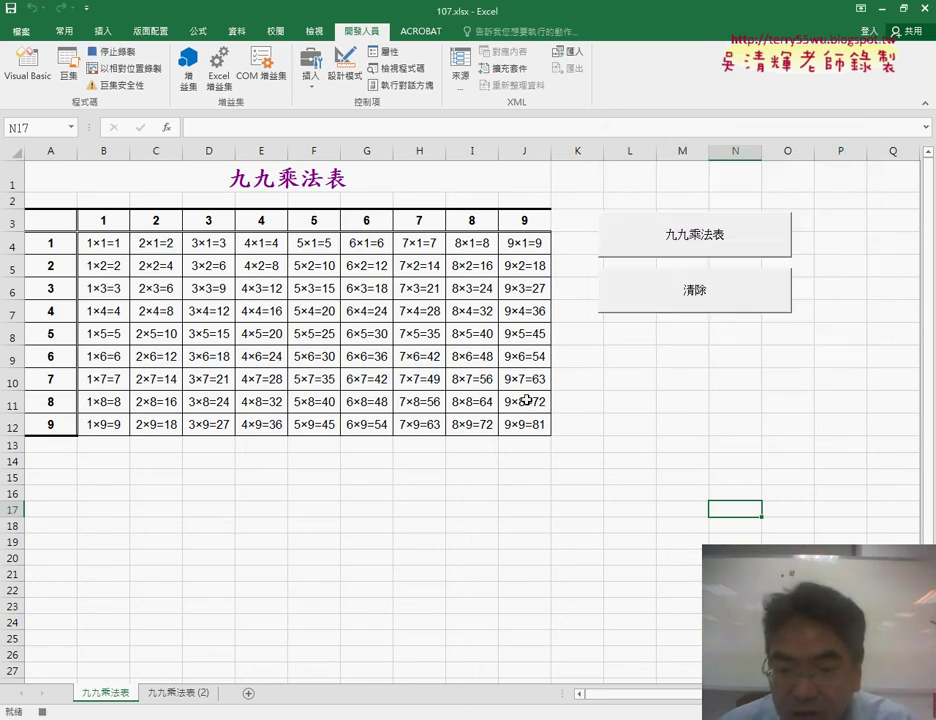
Select the whole table B4:J12 from cell B4.
left_click(100, 247)
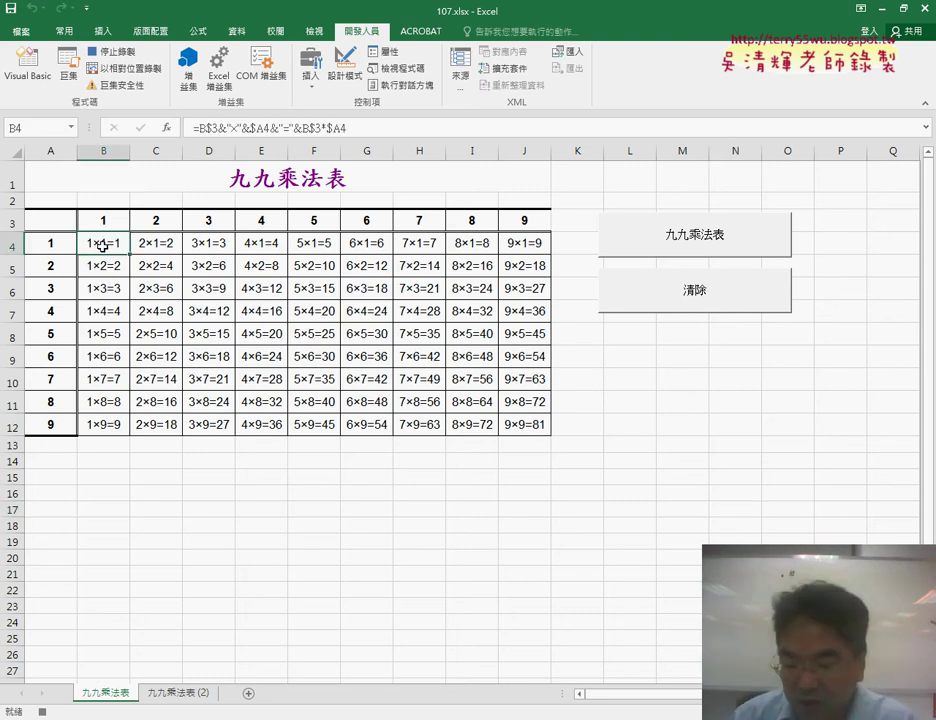
key("ctrl+shift+Right")
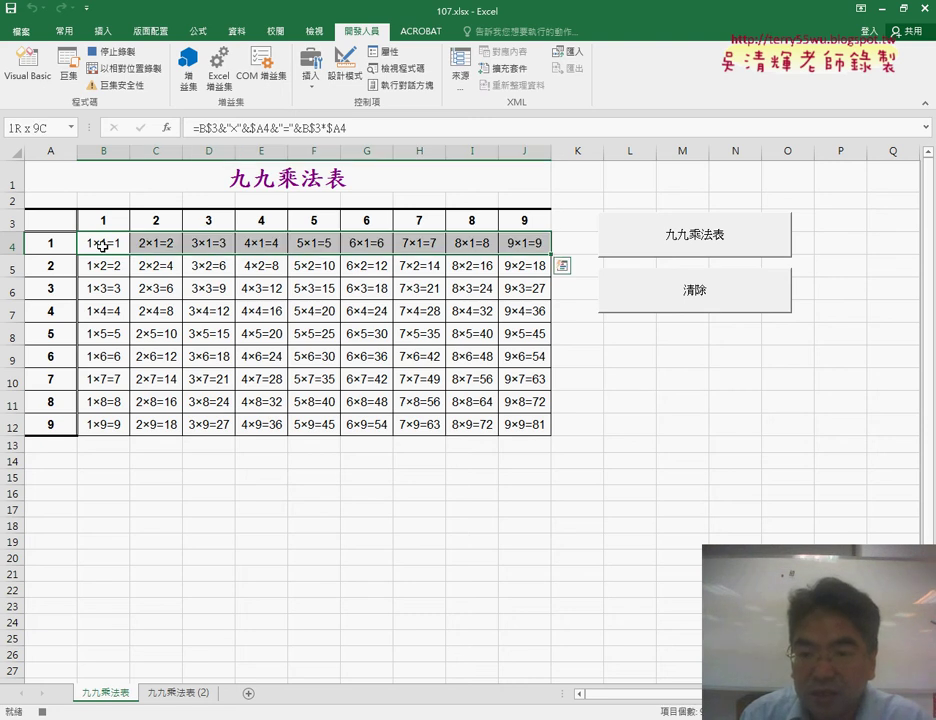
key("ctrl+shift+Down")
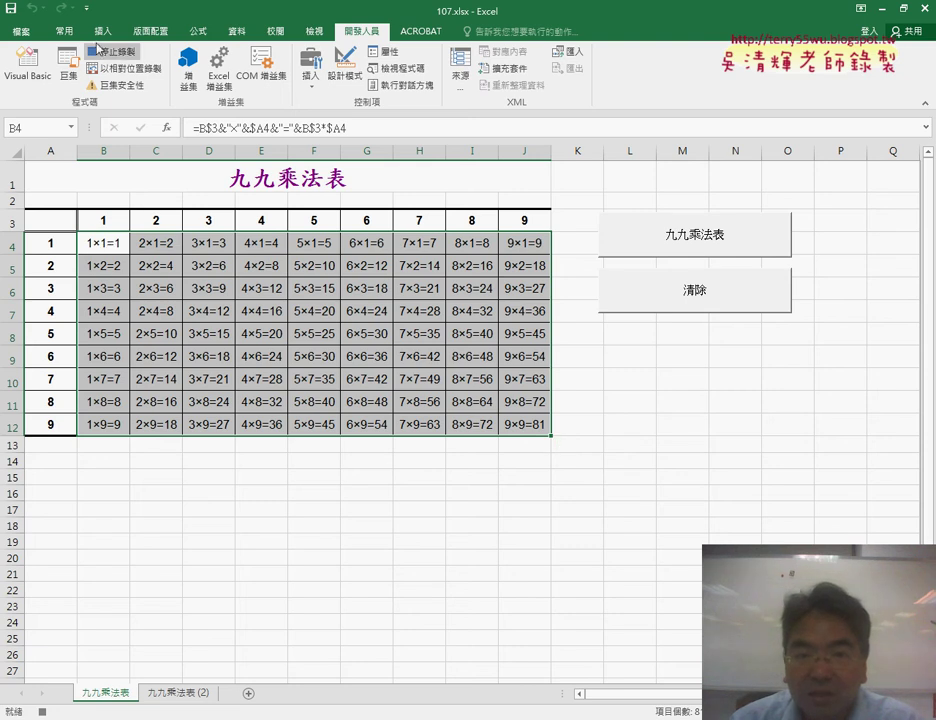
Create a formula-based conditional formatting rule =B$3=$A4 for the table.
left_click(60, 31)
left_click(540, 70)
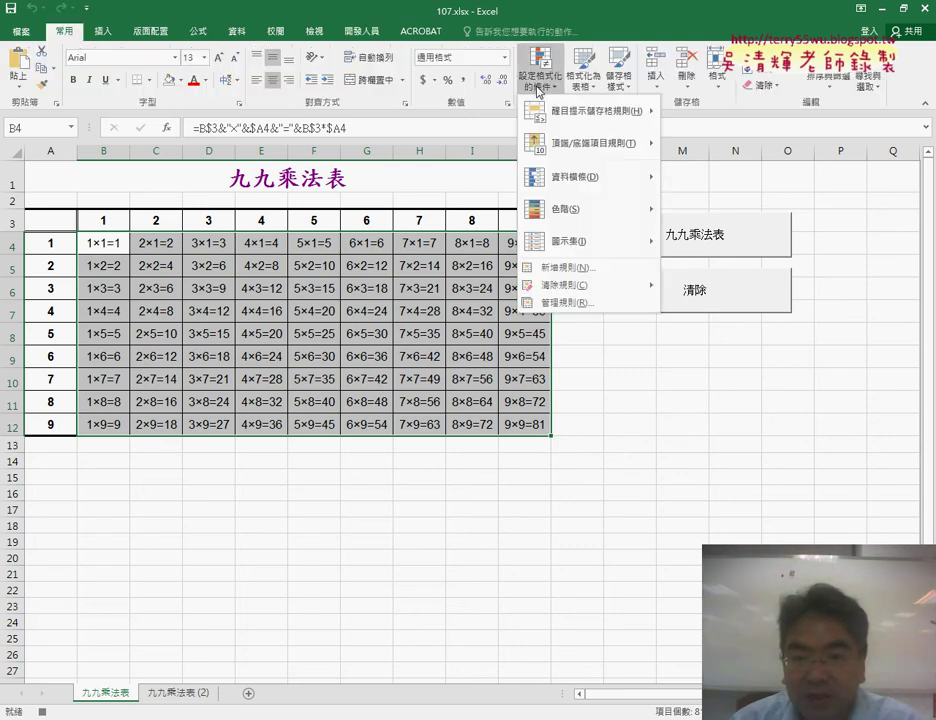
left_click(562, 270)
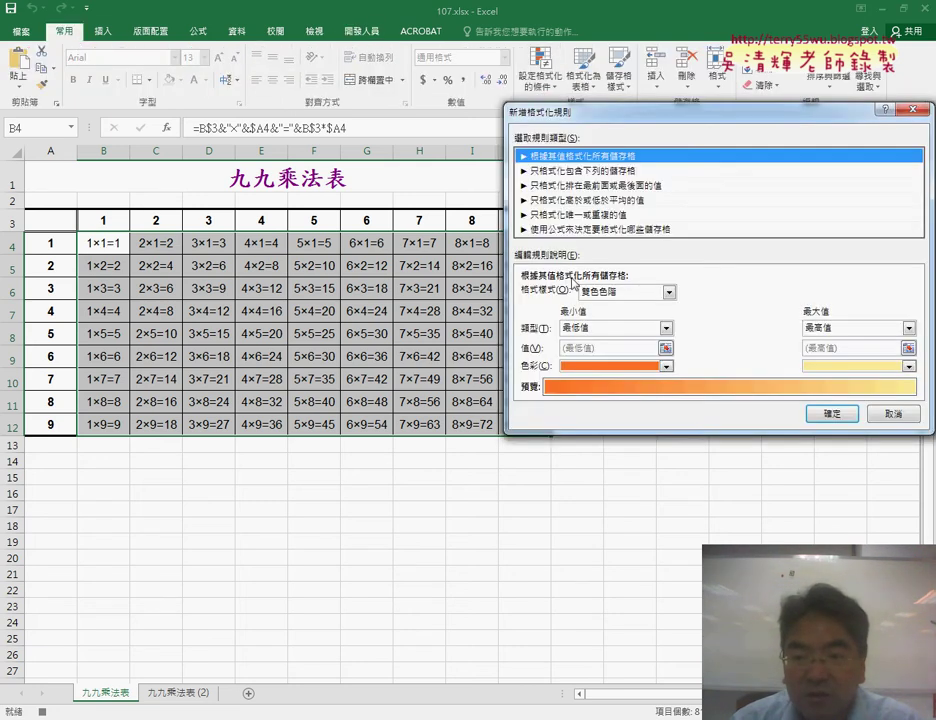
left_click(579, 230)
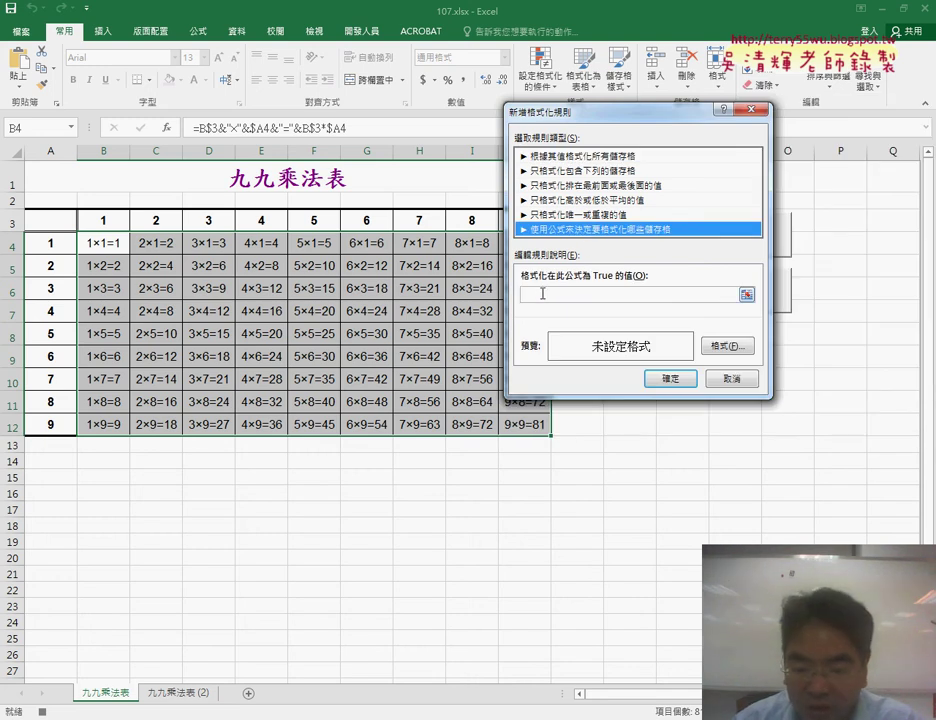
left_click(544, 293)
type("=")
left_click(110, 220)
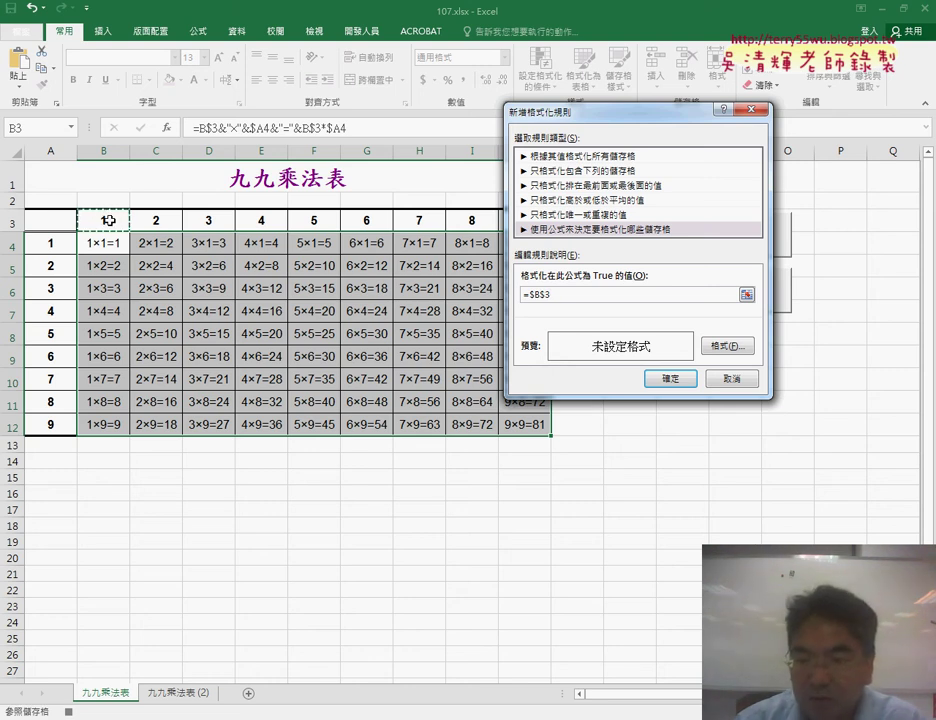
type("=")
left_click(58, 238)
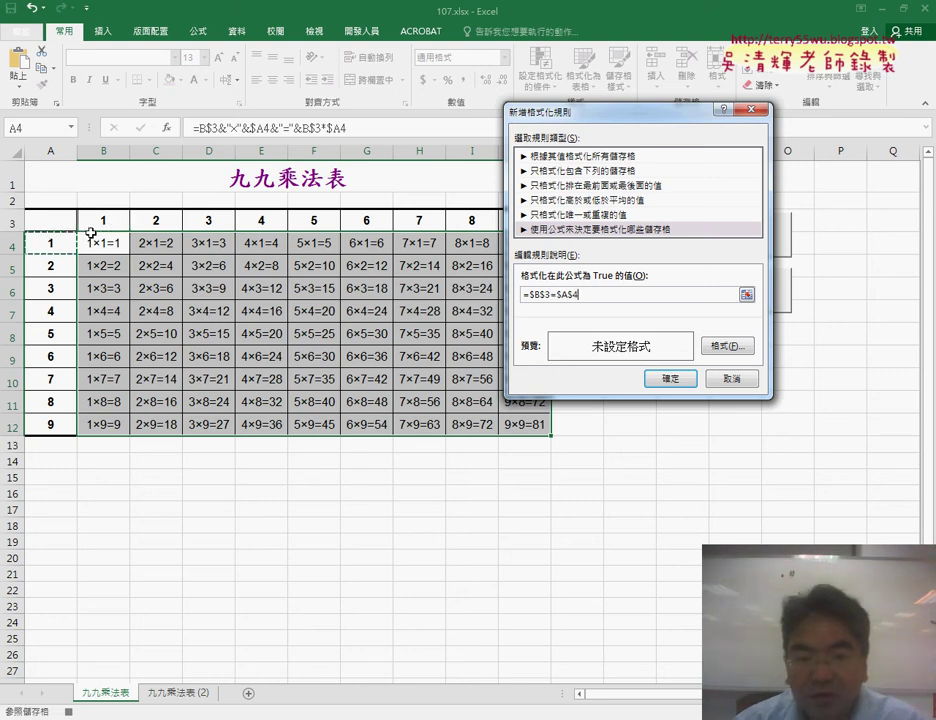
left_click(535, 293)
key("BackSpace")
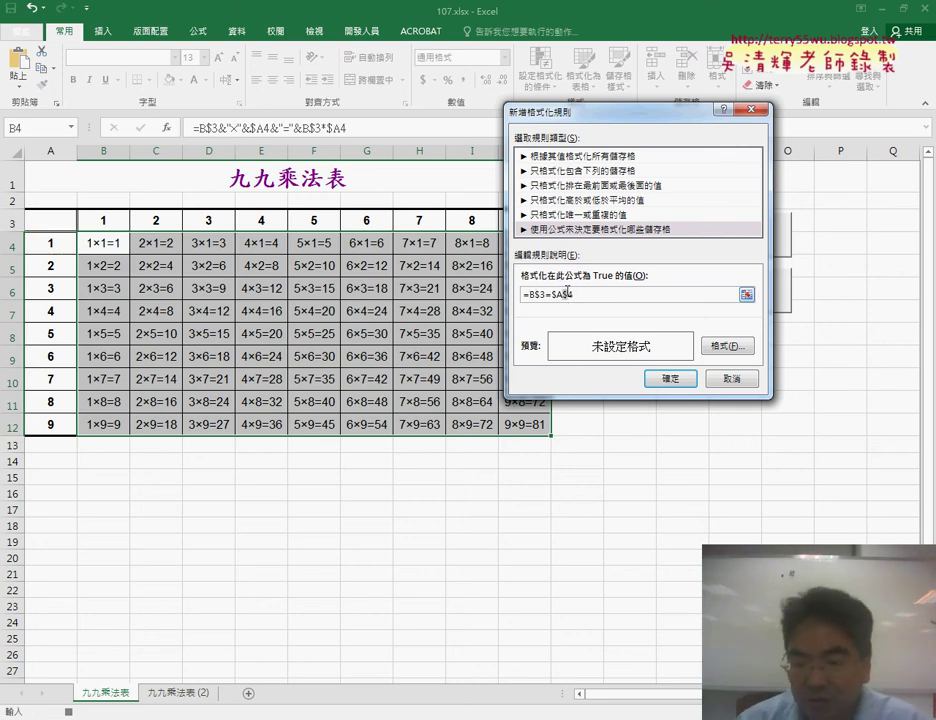
key("BackSpace")
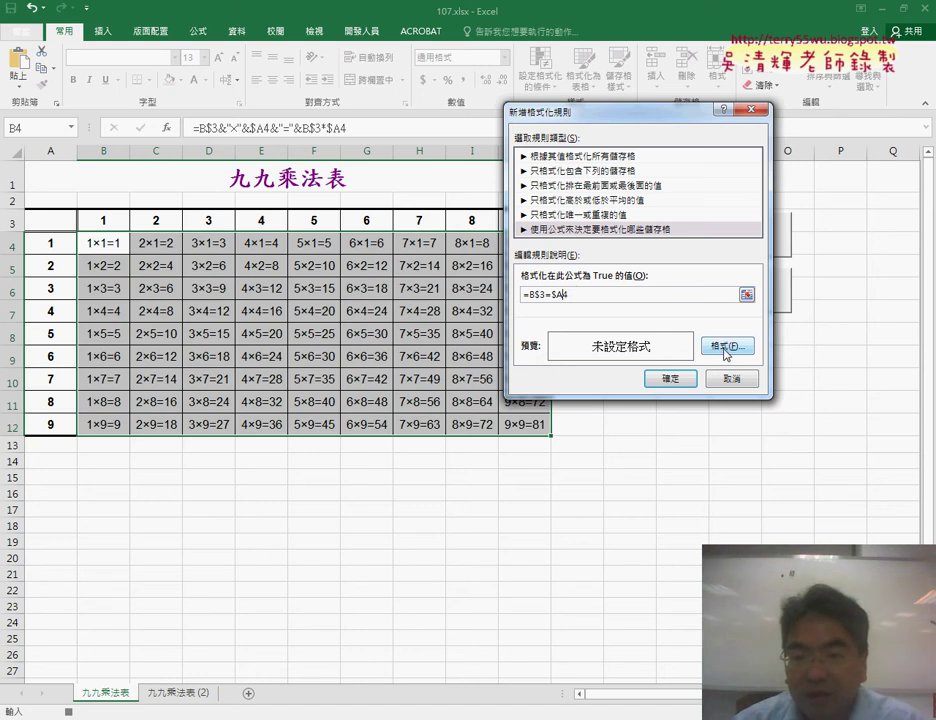
Give the rule a gold fill and apply it to highlight the diagonal.
left_click(726, 348)
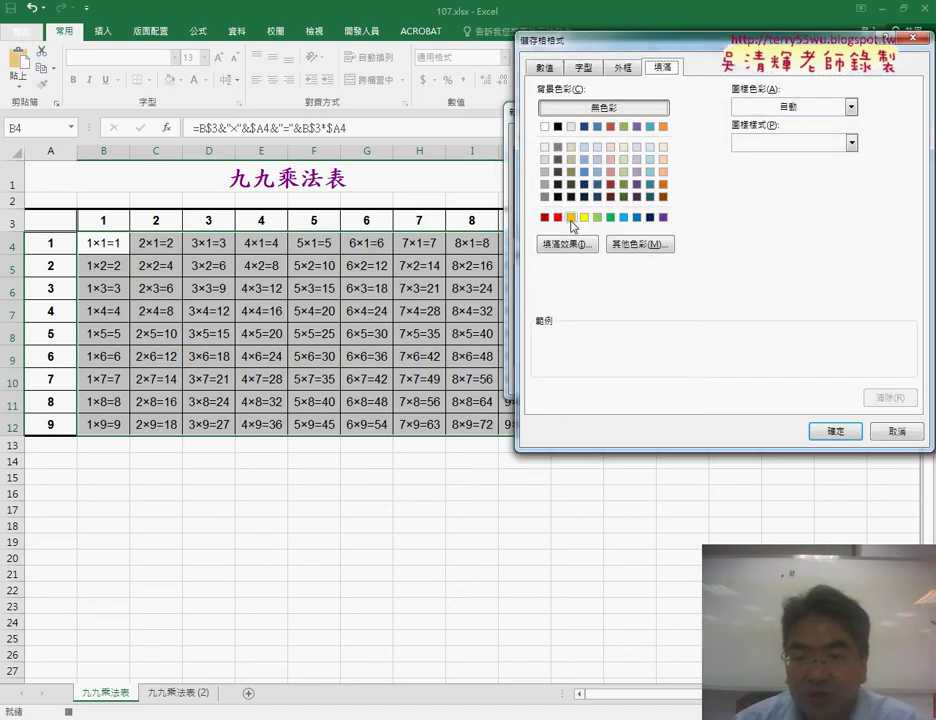
left_click(571, 218)
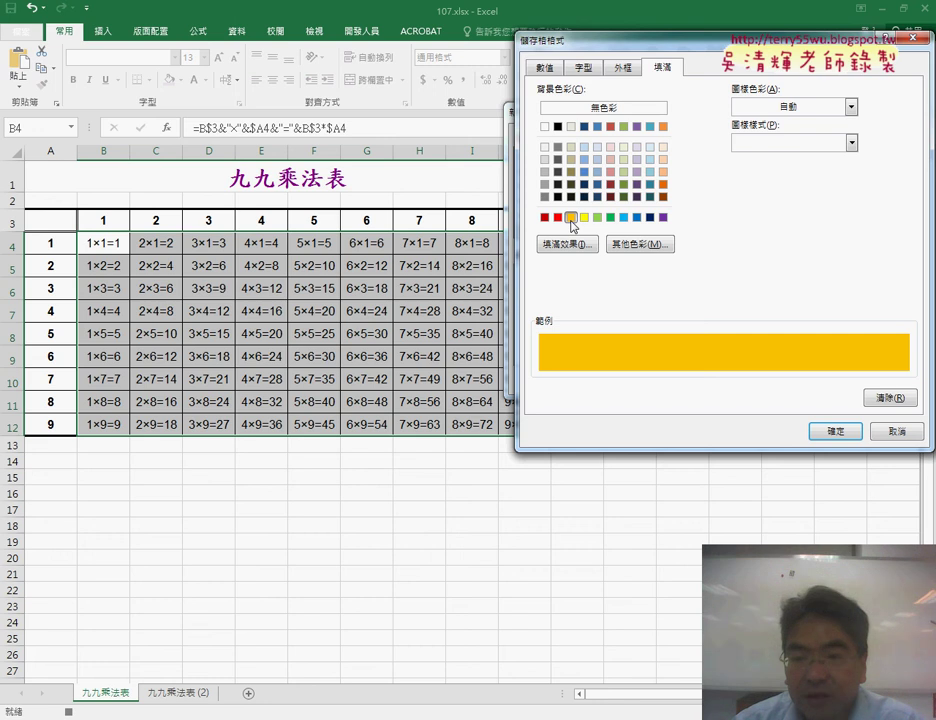
left_click(835, 431)
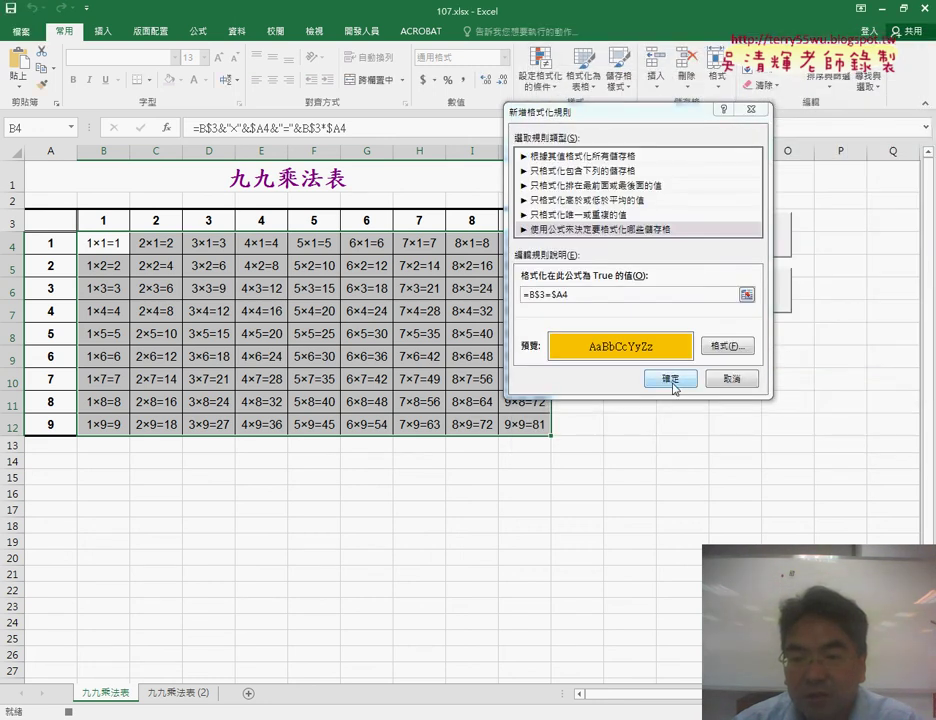
left_click(670, 379)
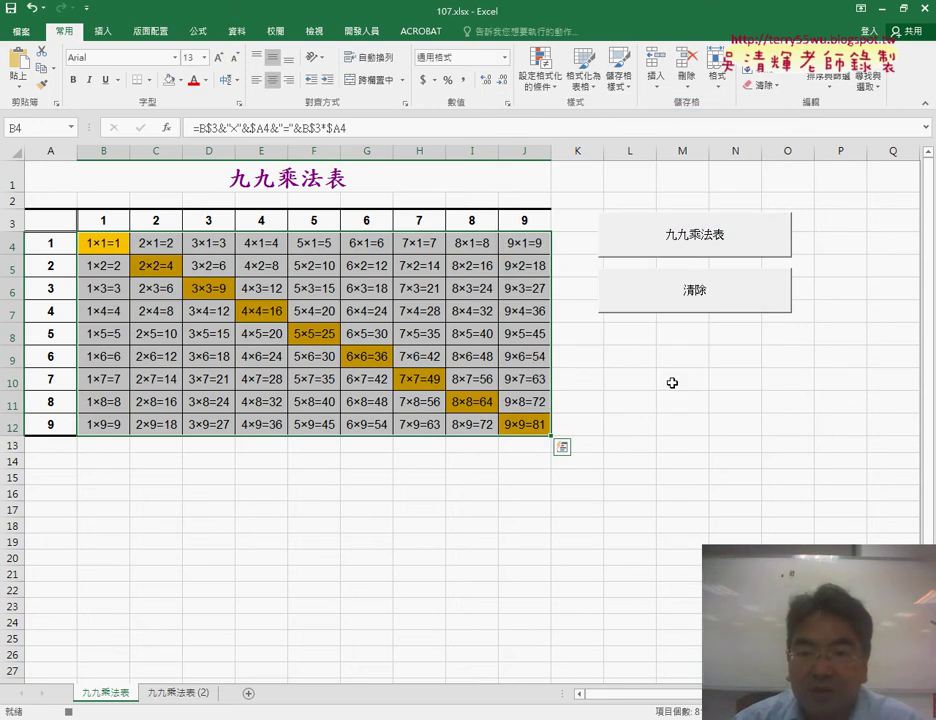
Stop recording the 格式化1 macro and open its code from the Macros list for editing.
left_click(362, 31)
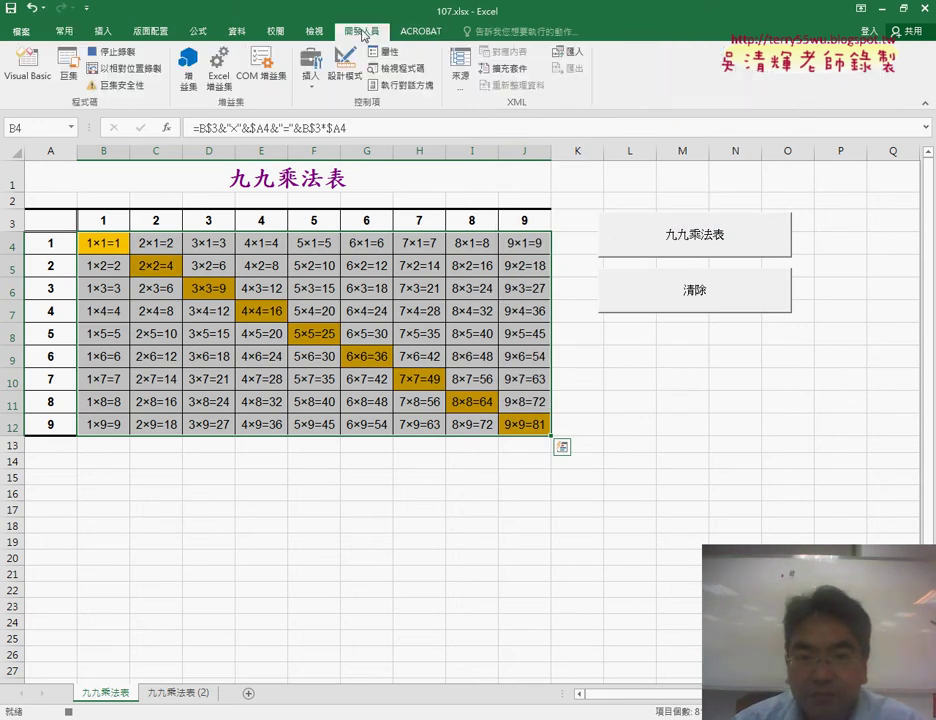
left_click(122, 53)
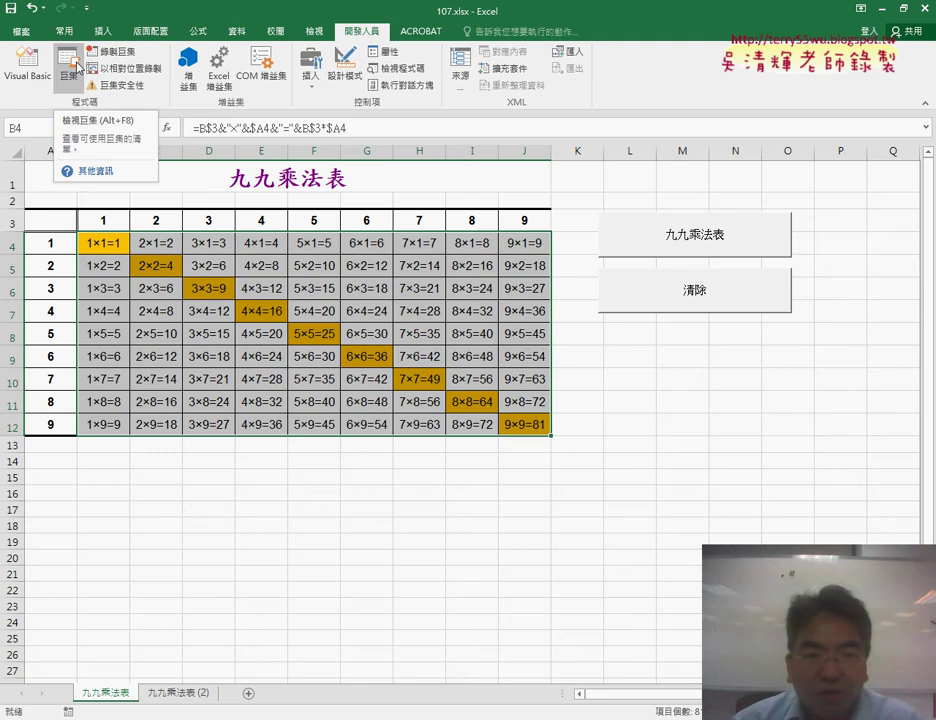
left_click(77, 66)
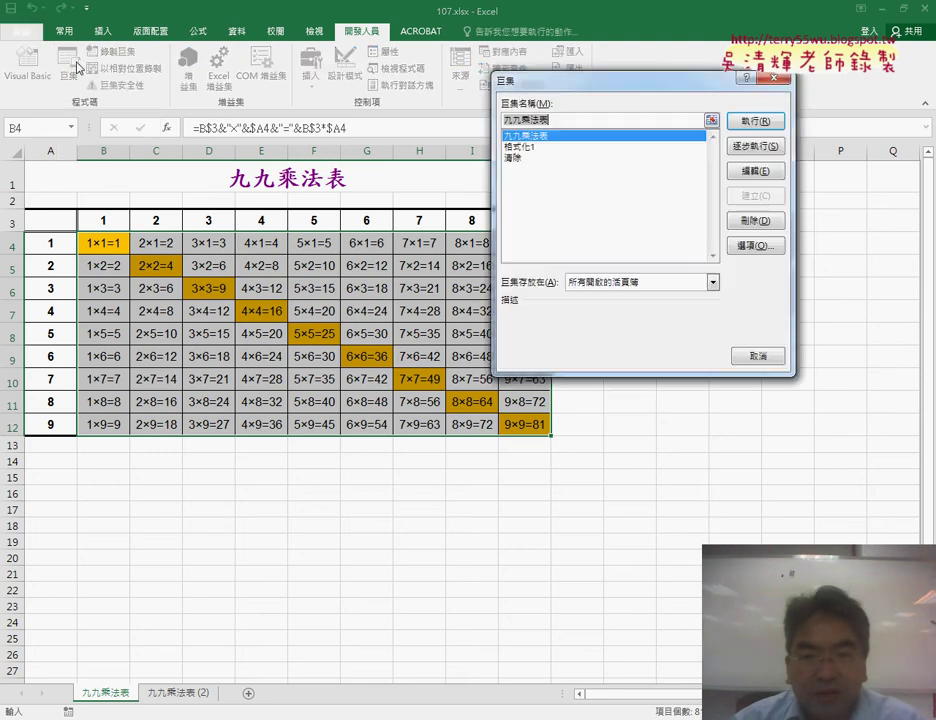
left_click(541, 148)
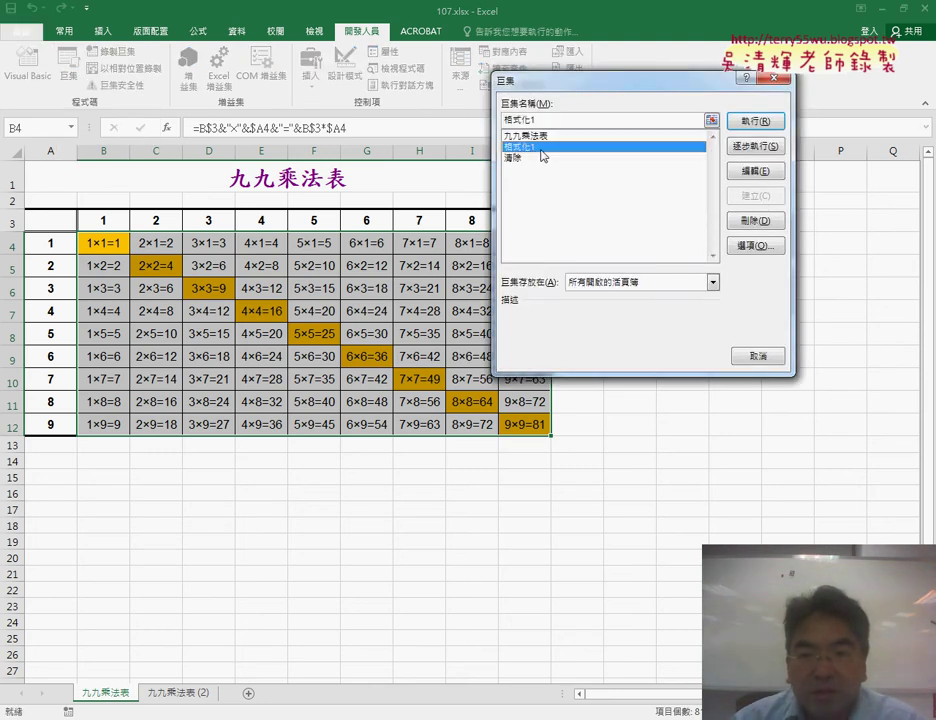
left_click(746, 172)
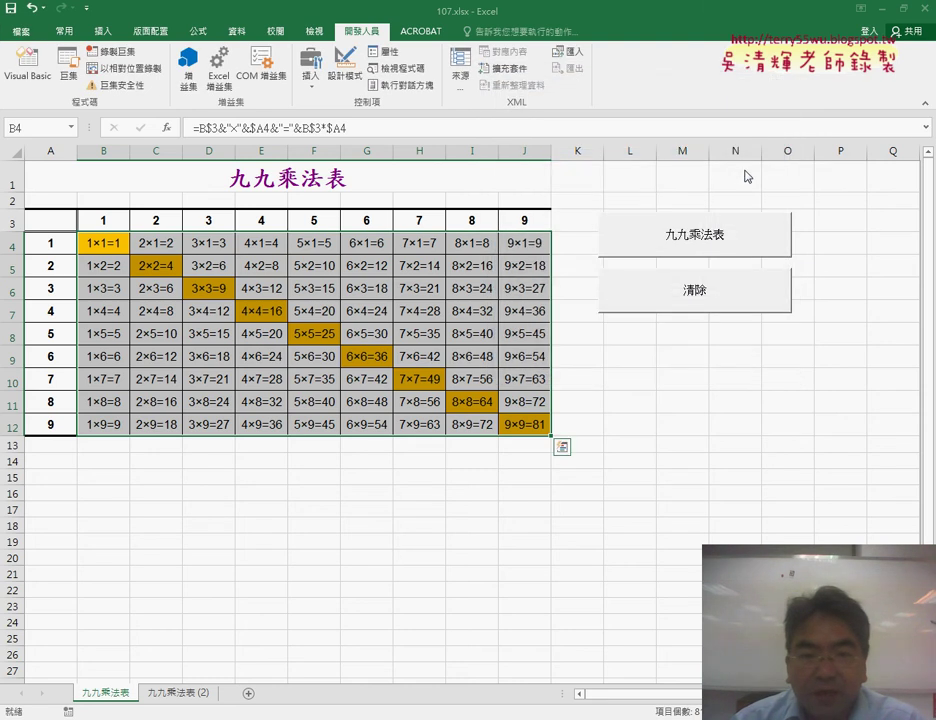
Delete the recorder header comments in Sub 格式化1 and add numbered step comments '1. to '3.
left_click(28, 65)
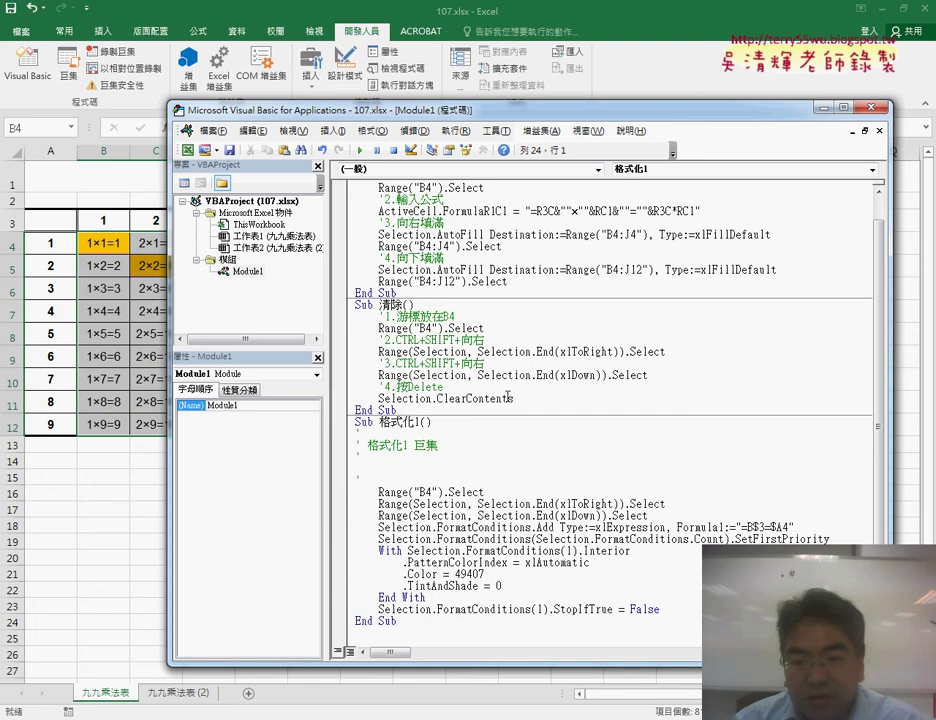
left_click_drag(358, 480, 358, 440)
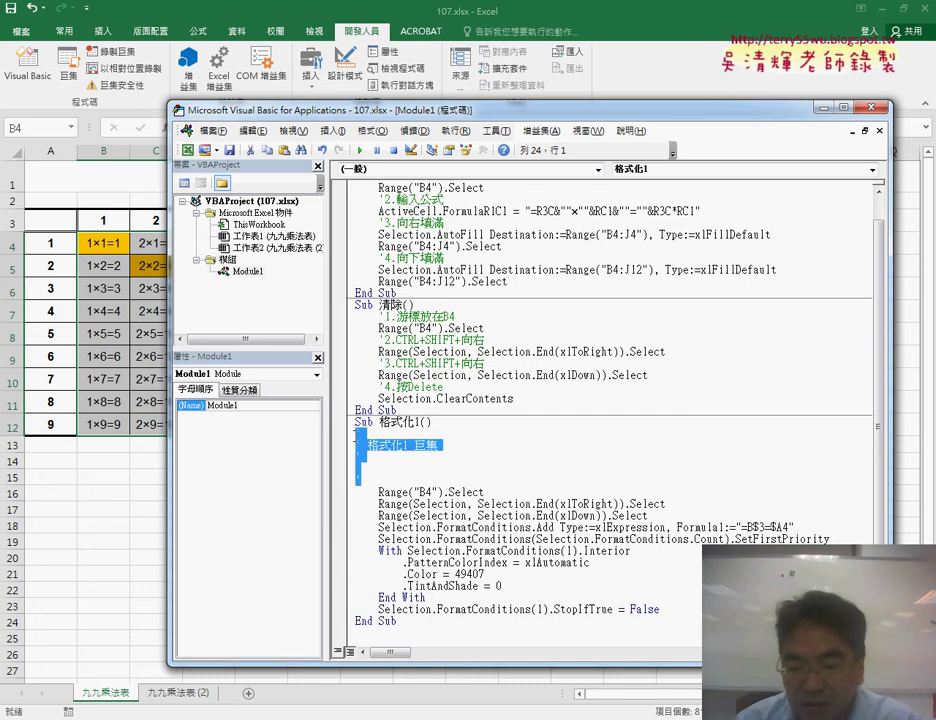
key("Delete")
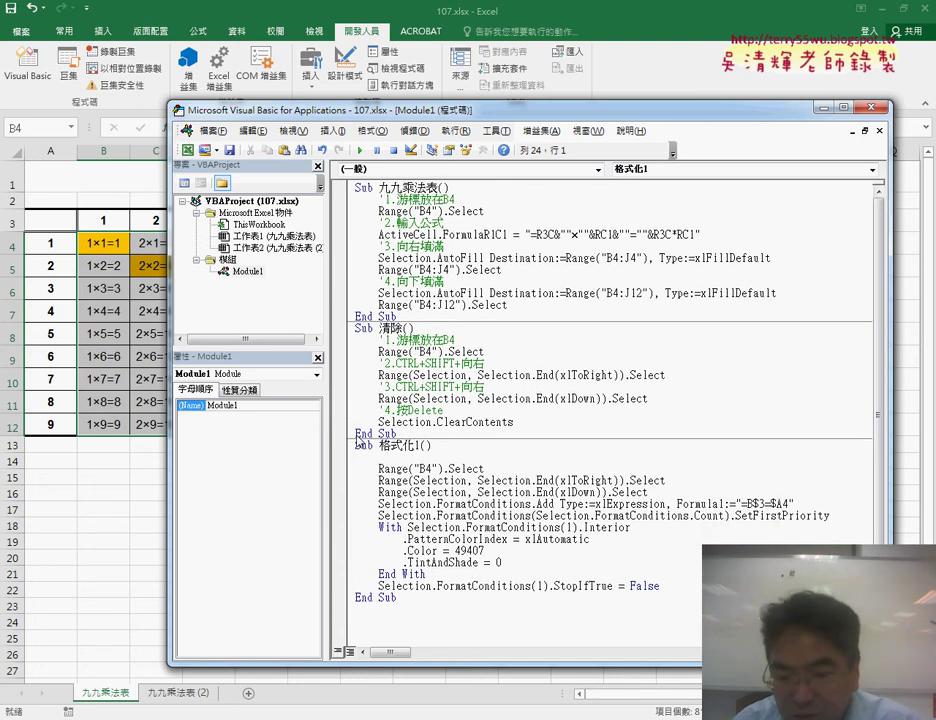
type("'1.")
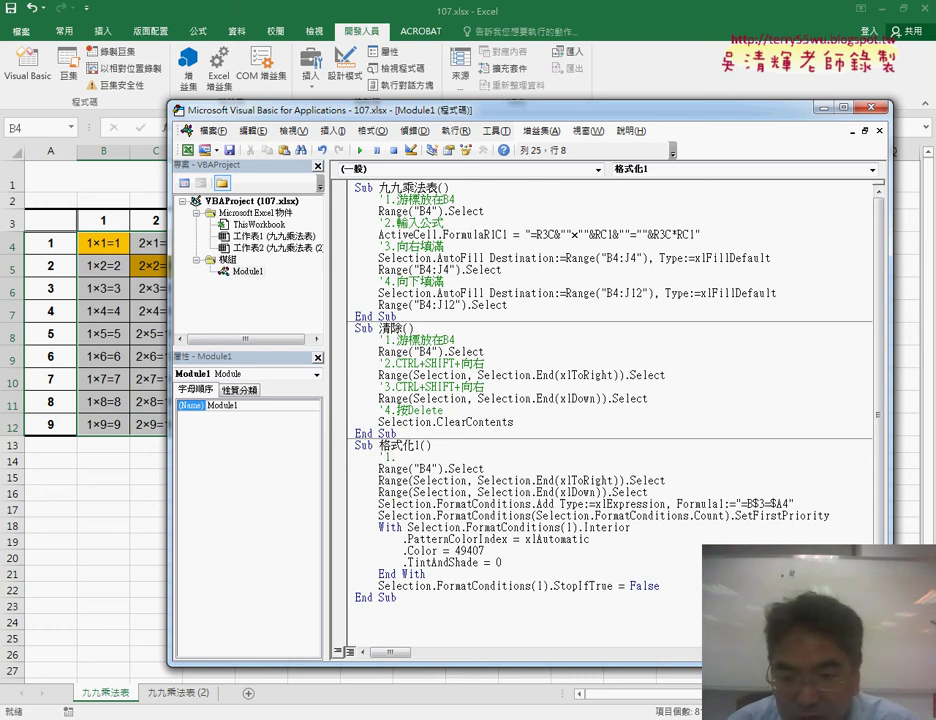
key("End")
key("Return")
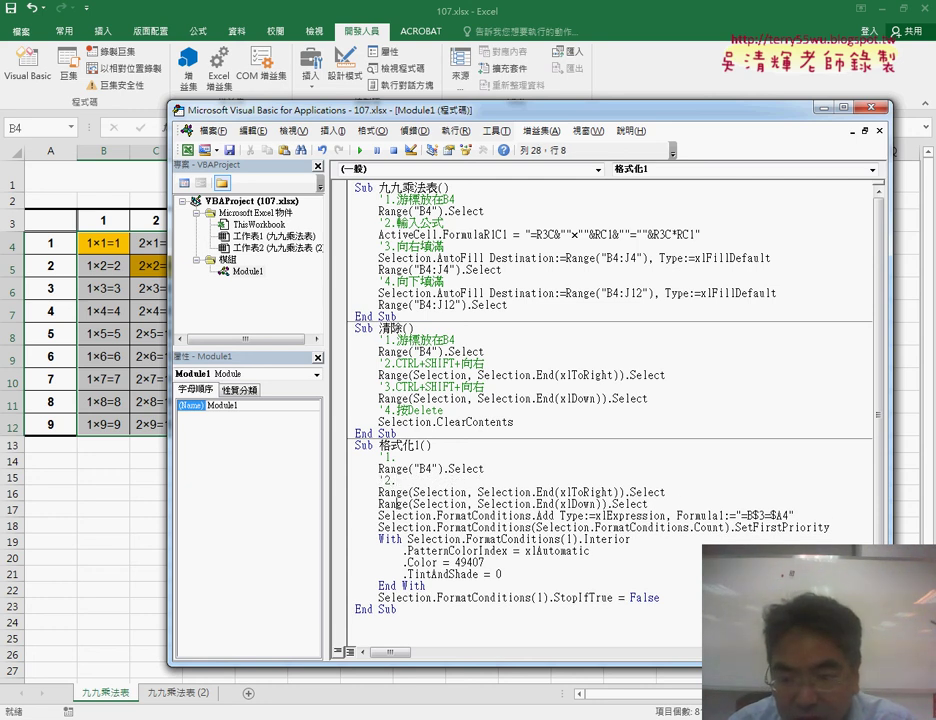
key("End")
key("Return")
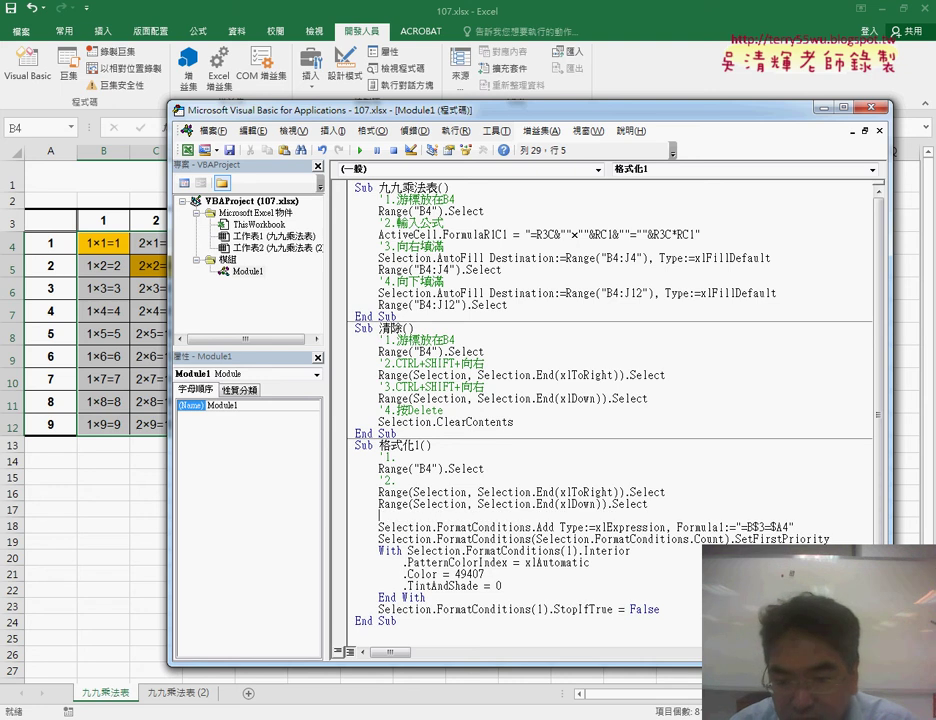
type("'3.")
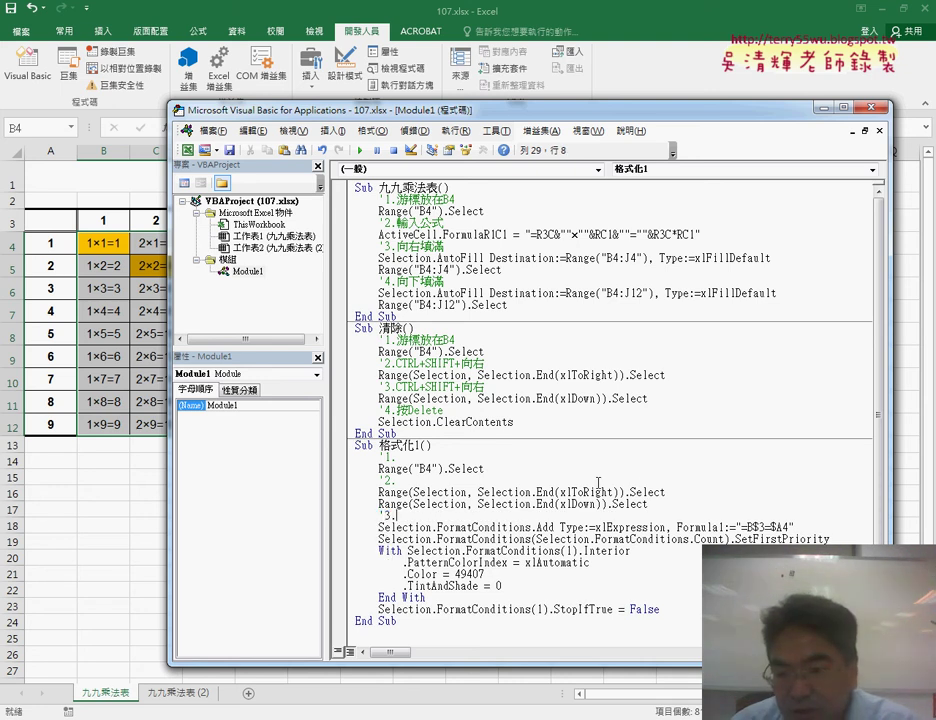
Mark the Formula1 condition =B$3=$A4, then select the whole 格式化1 procedure for copying.
left_click_drag(678, 527, 709, 527)
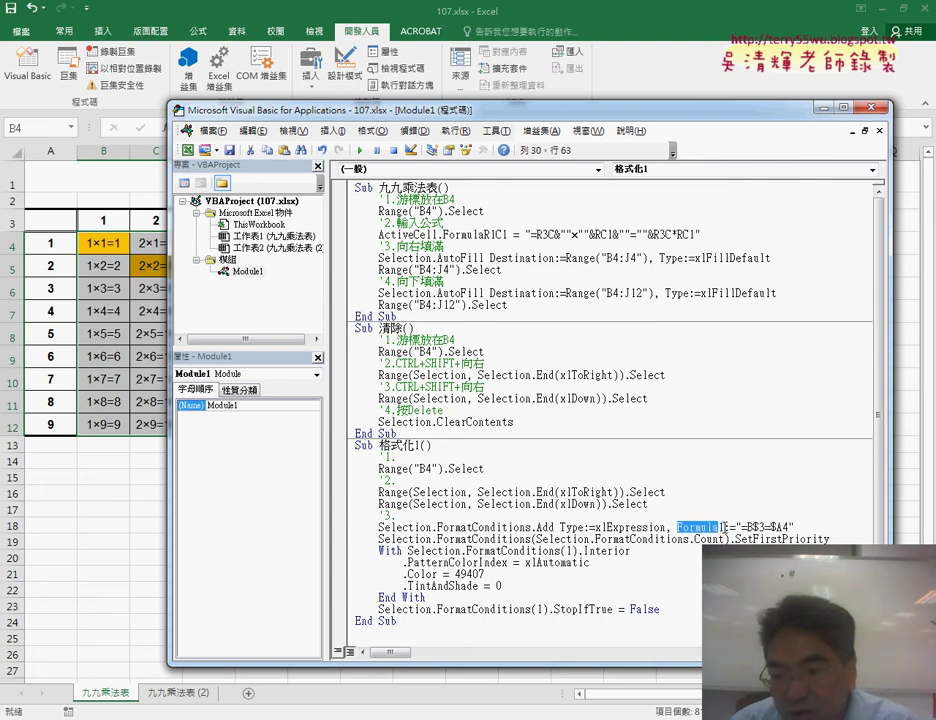
left_click_drag(741, 527, 789, 527)
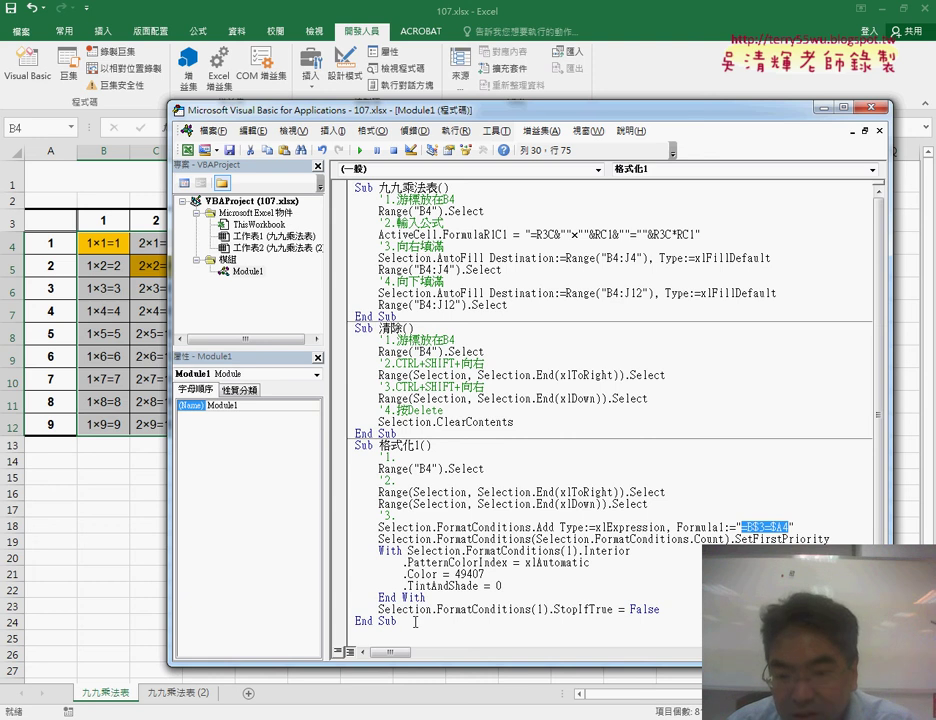
left_click_drag(400, 622, 356, 445)
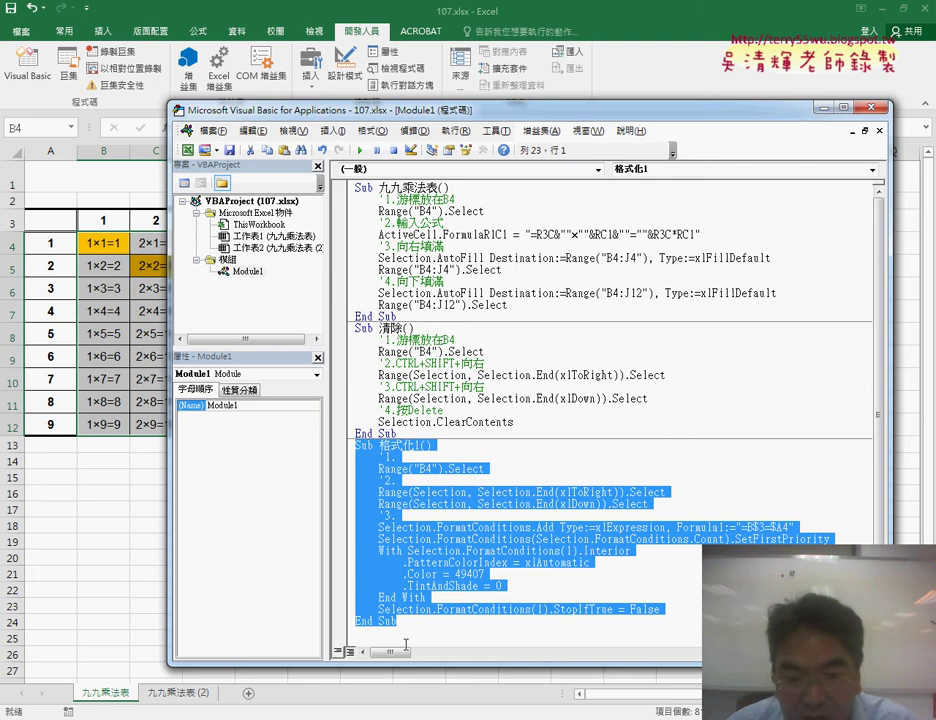
Paste a copy of 格式化1 below End Sub and rename it 格式化2.
left_click(369, 633)
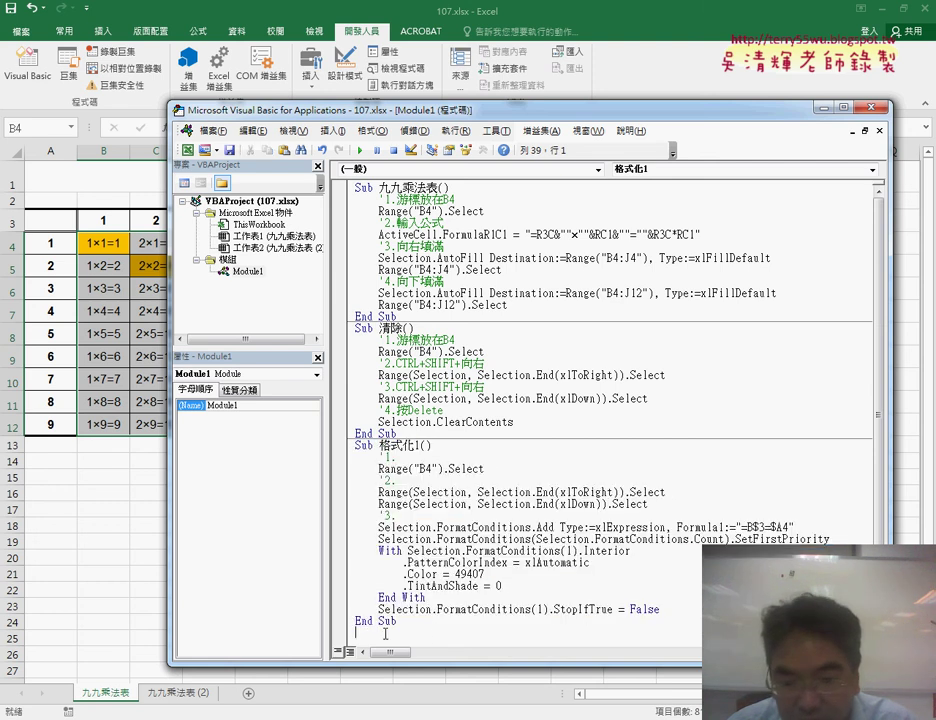
type("Sub 格式化1()     '1.     Range(\"B4\").Select     '2.     Range(Selection, Selection.End(xlToRight)).Select     Range(Selection, Selection.End(xlDown)).Select     '3.     Selection.FormatConditions.Add Type:=xlExpression, Formula1:=\"=B$3=$A4\"     Selection.FormatConditions(Selection.FormatConditions.Count).SetFirstPriority     With Selection.FormatConditions(1).Interior         .PatternColorIndex = xlAutomatic         .Color = 49407         .TintAndShade = 0     End With     Selection.FormatConditions(1).StopIfTrue = False End Sub")
double_click(418, 458)
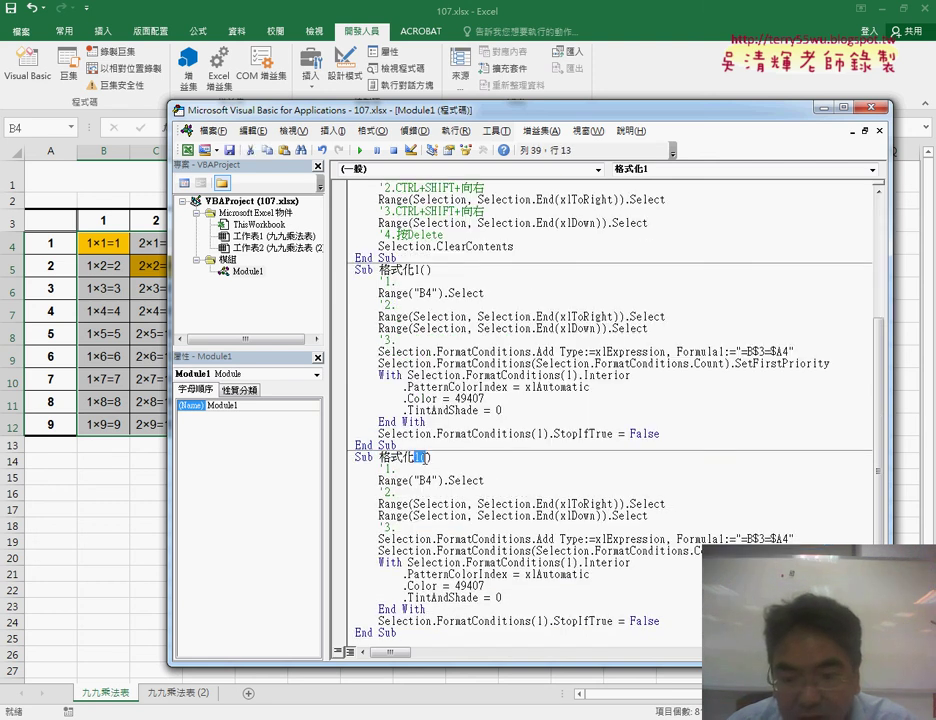
type("2")
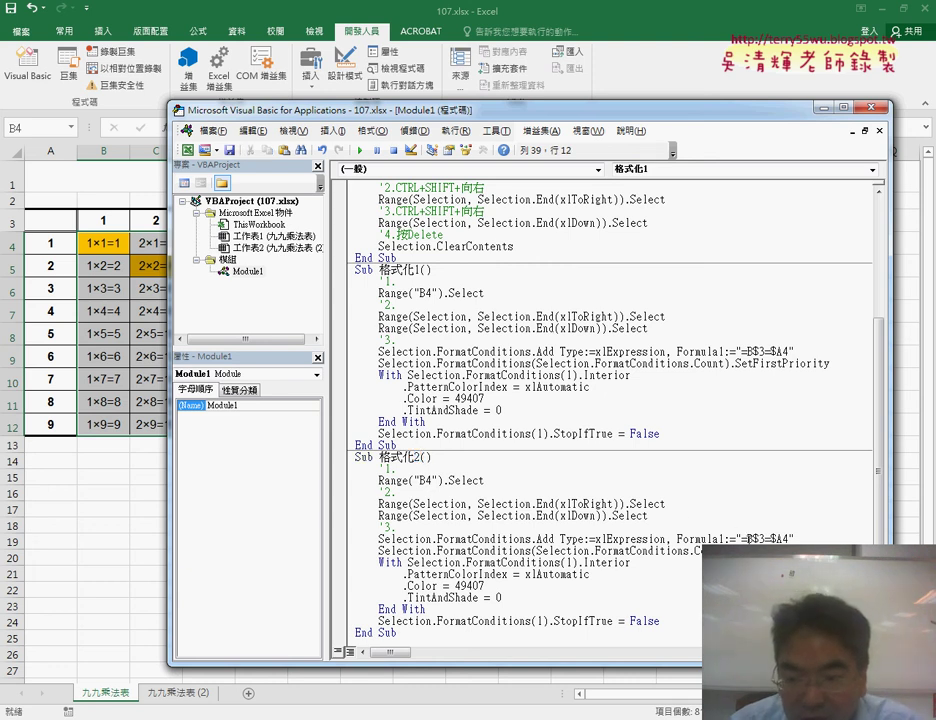
Change 格式化2's condition formula to =B$3+$A4=10, keeping fill colour 49407.
left_click(742, 539)
left_click_drag(773, 538, 789, 528)
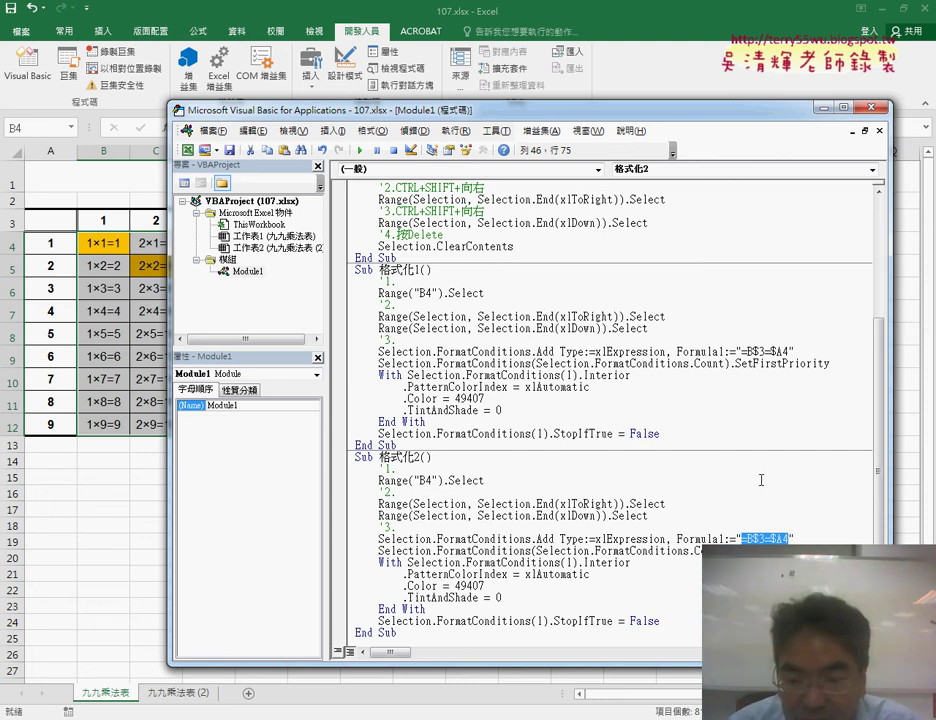
left_click(763, 540)
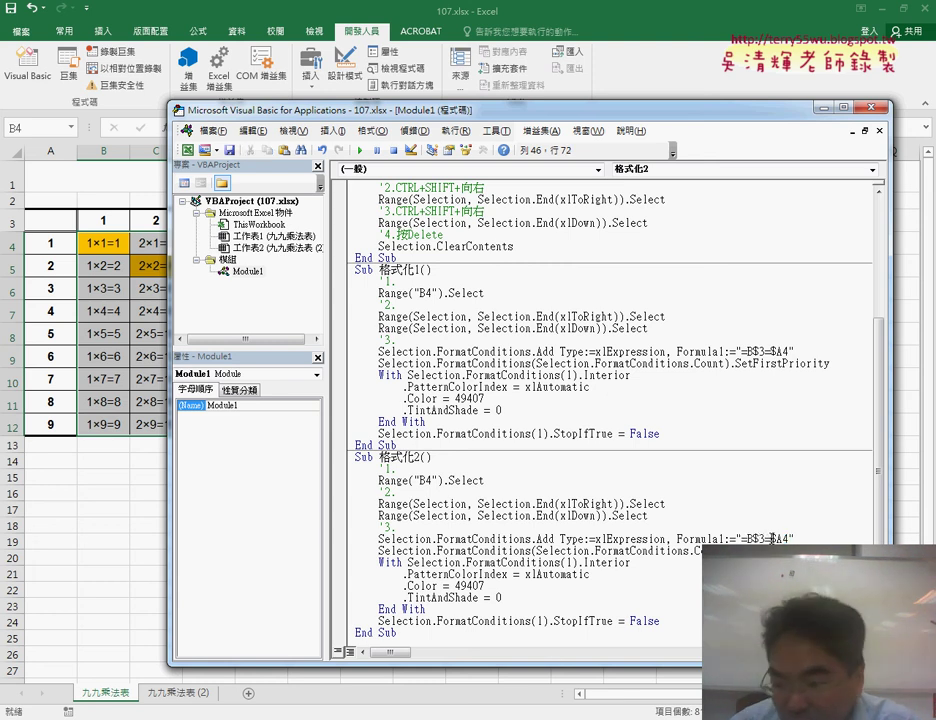
key("shift+Right")
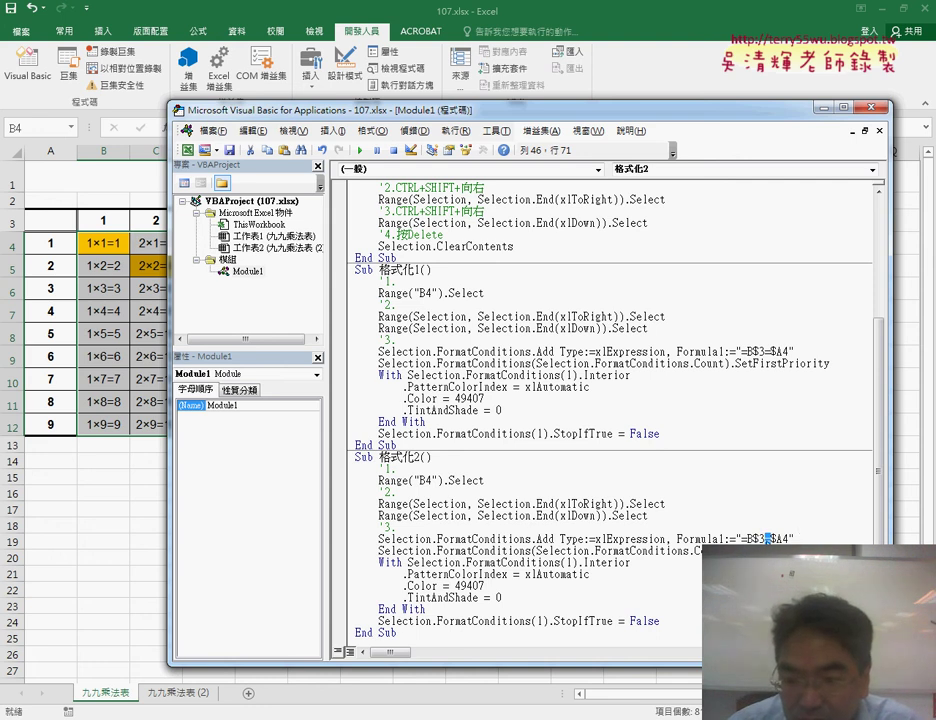
mouse_move(748, 540)
left_mouse_down()
mouse_move(791, 539)
mouse_move(771, 540)
left_mouse_up()
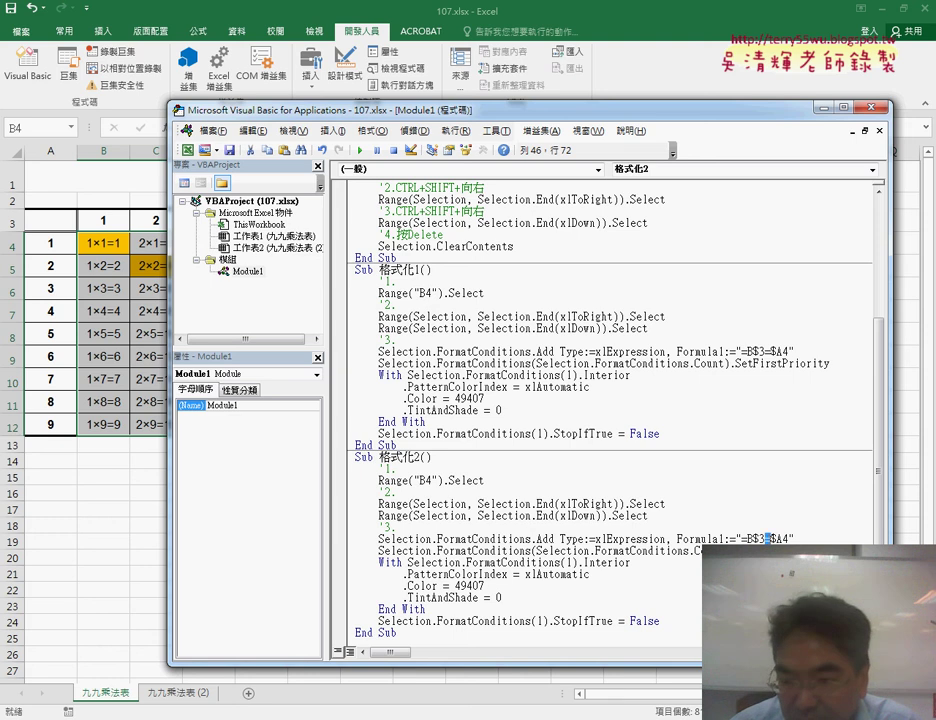
type("+")
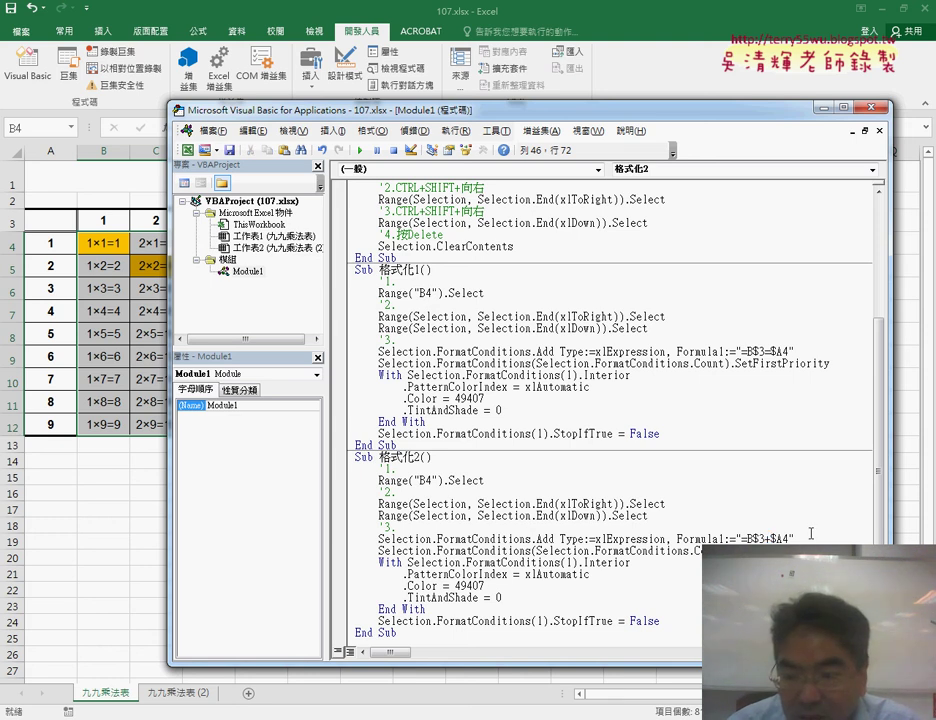
key("Right")
key("Right")
key("Right")
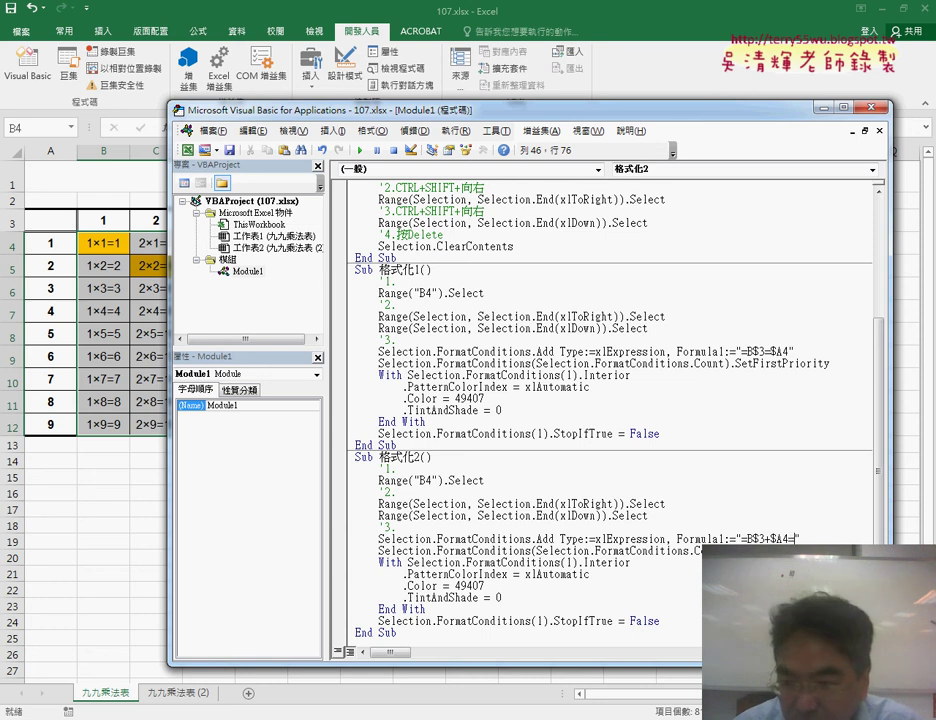
type("=10")
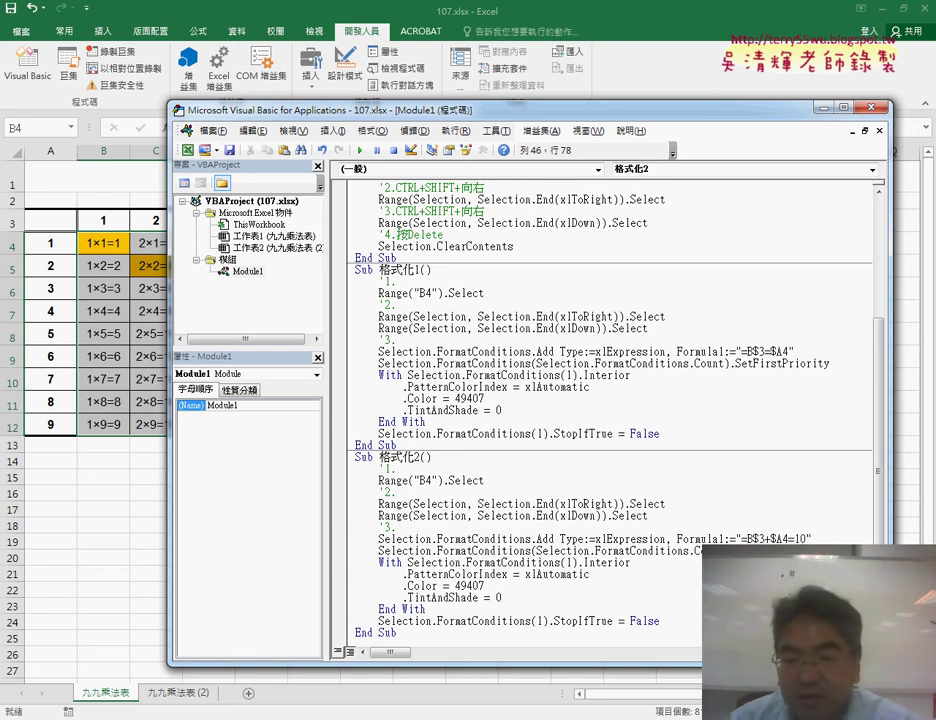
scroll(553, 567, "down", 1)
double_click(481, 574)
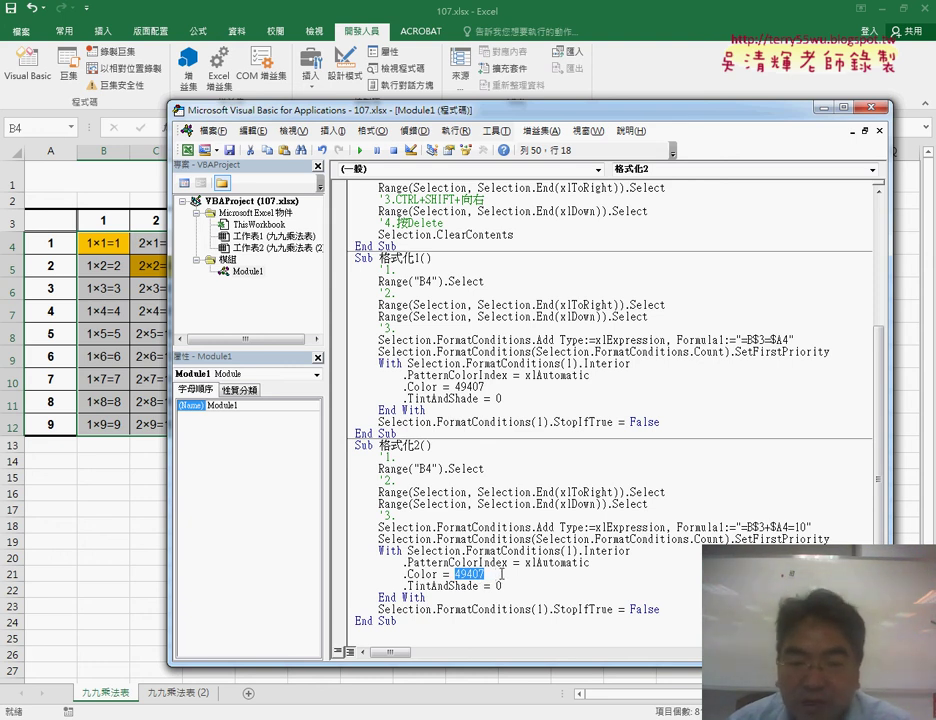
Select an empty cell and start recording the new 黃色 macro.
left_click(112, 427)
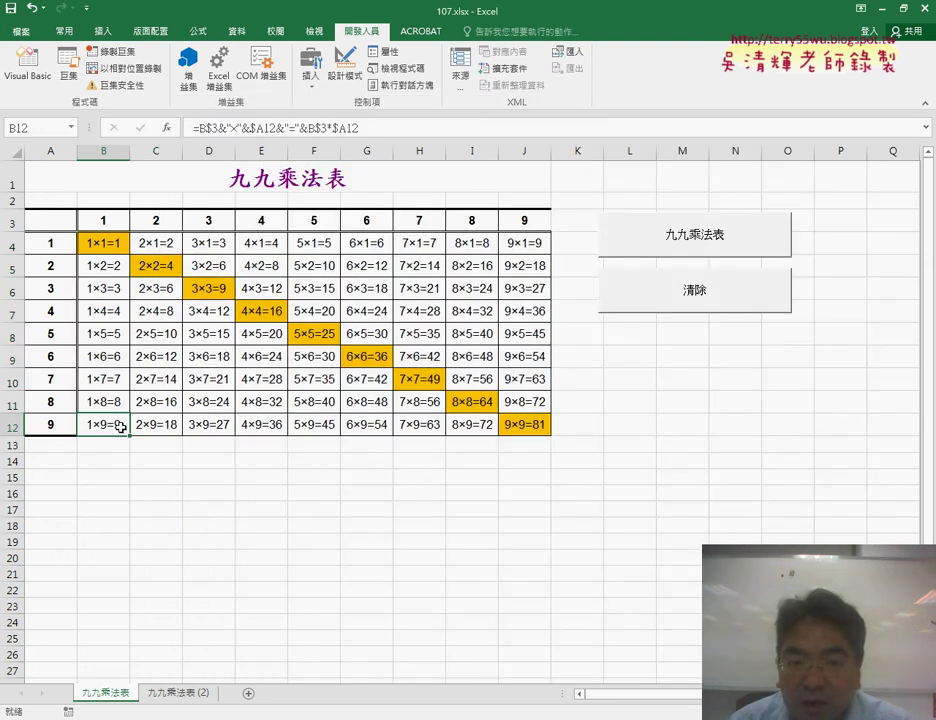
left_click(249, 494)
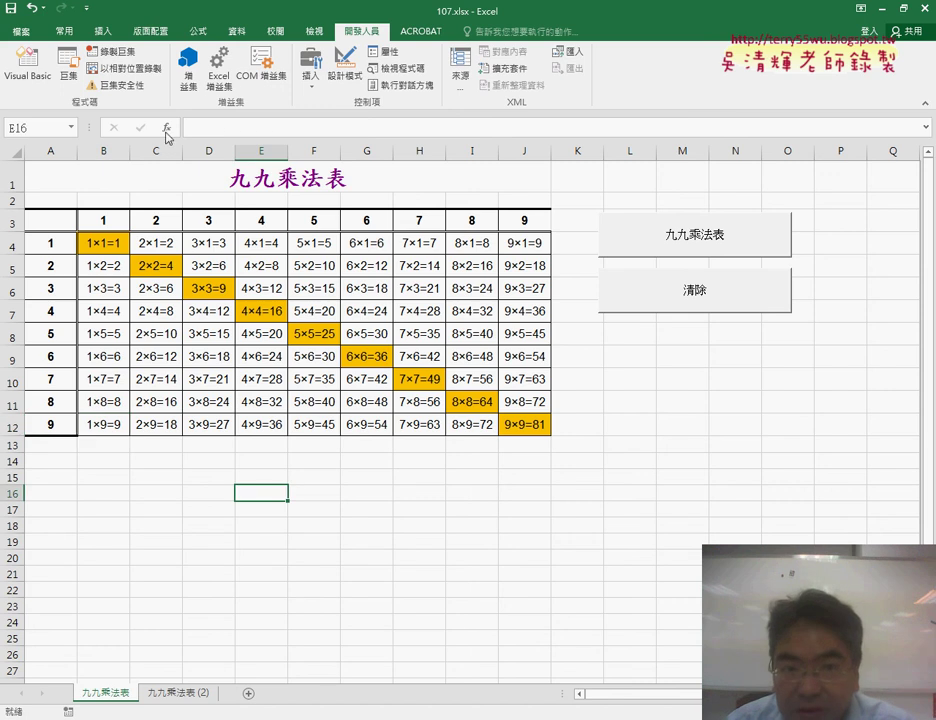
left_click(112, 53)
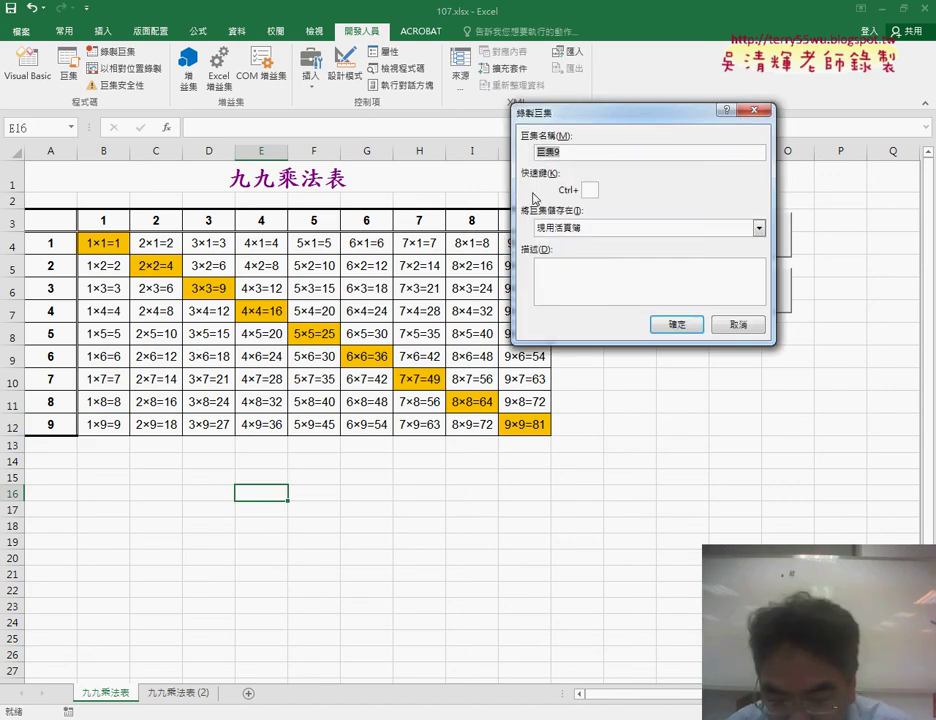
key("BackSpace")
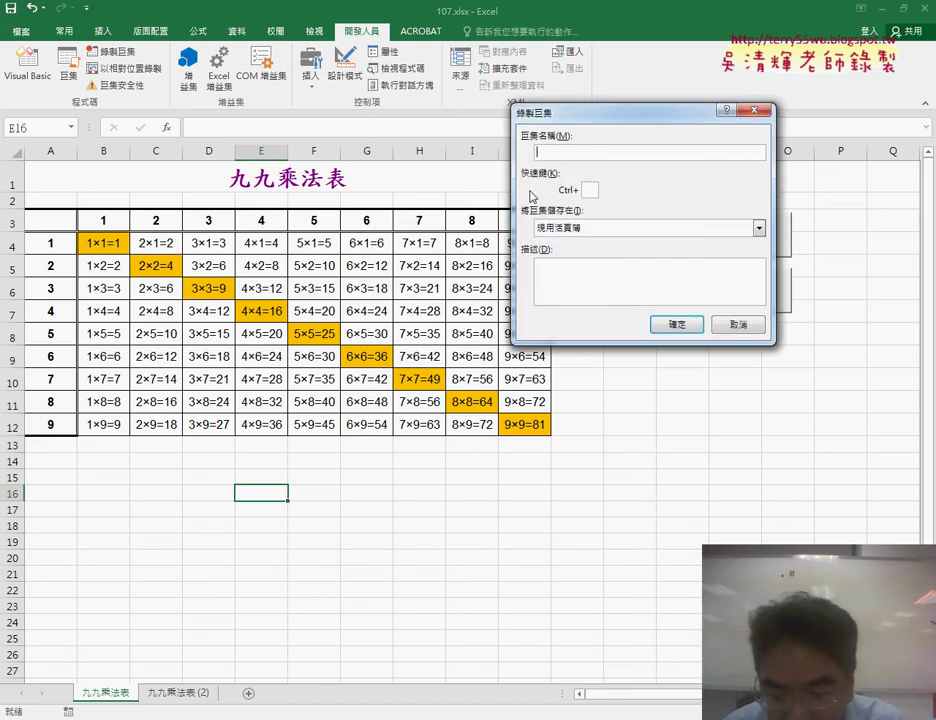
type("乘")
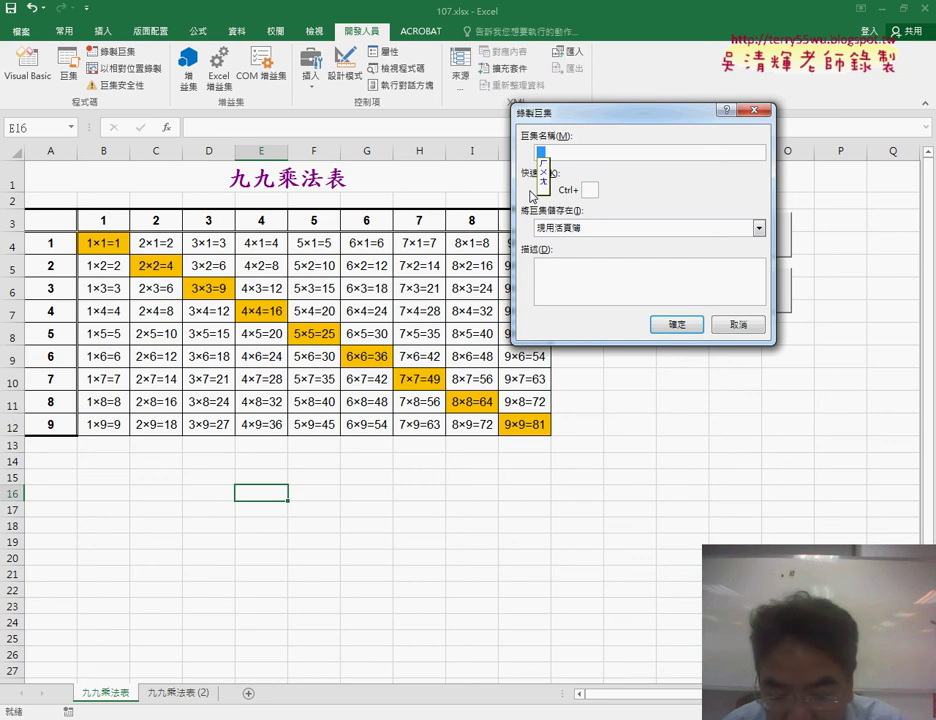
type("法")
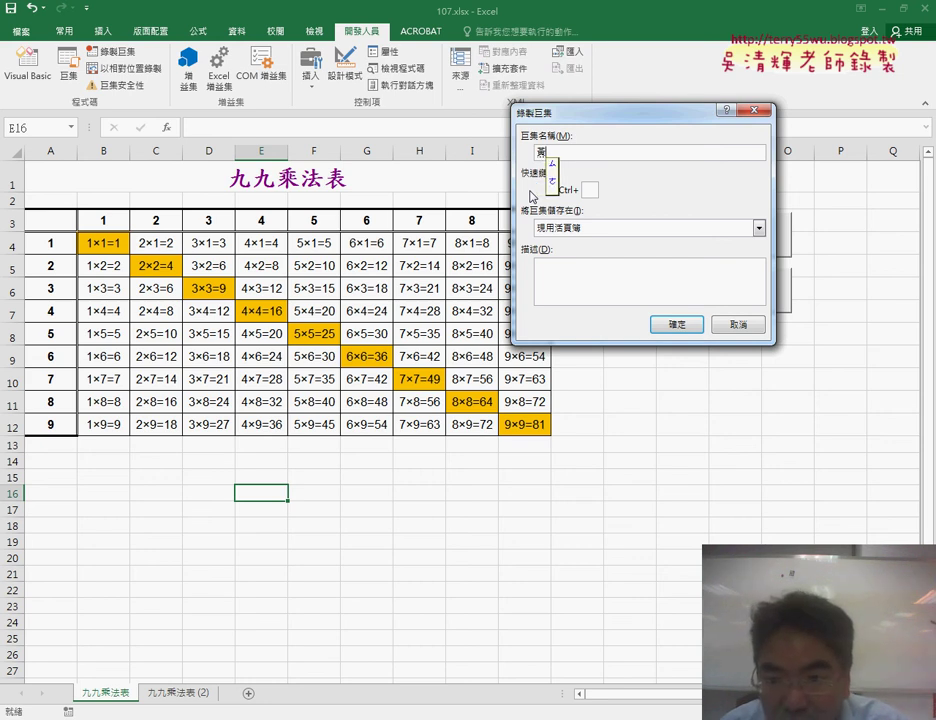
key("Return")
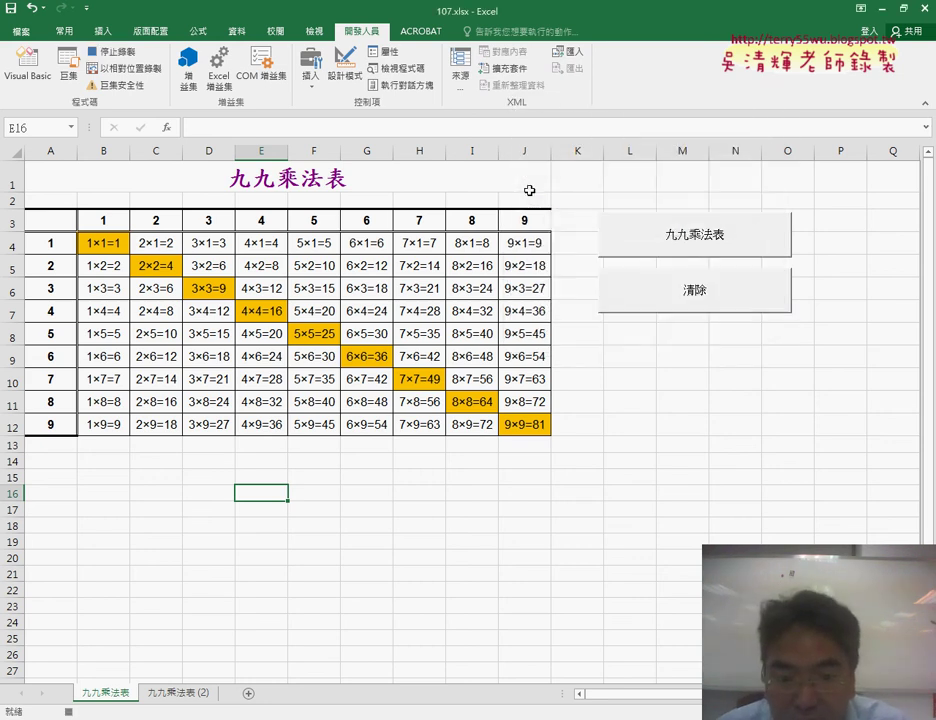
Fill cell B12 (1×9=9) yellow, stop recording, and bring up the Macros list.
left_click(111, 427)
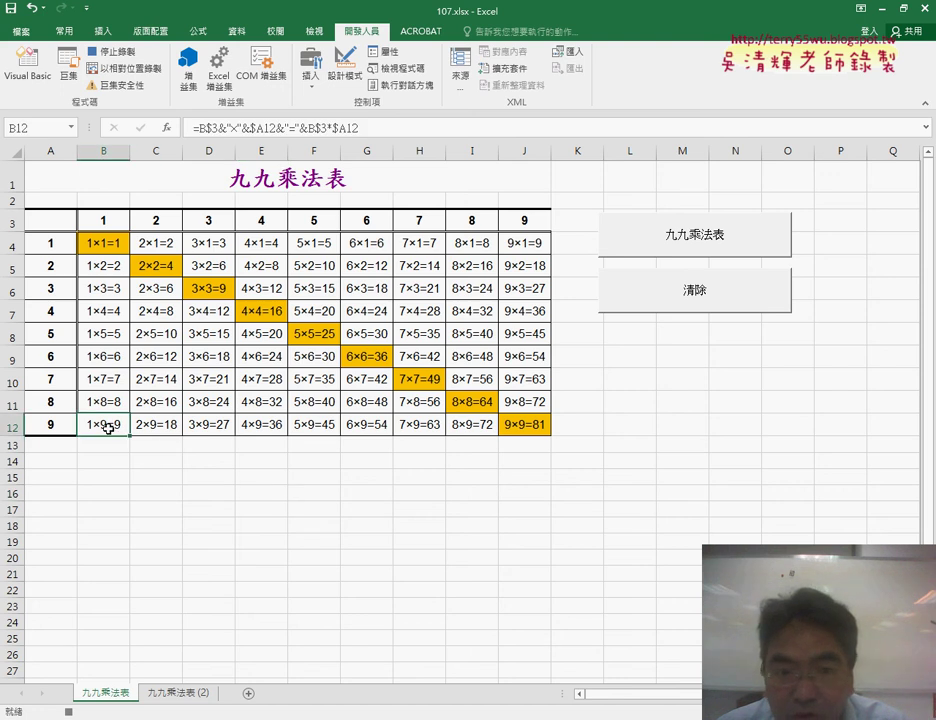
left_click(64, 31)
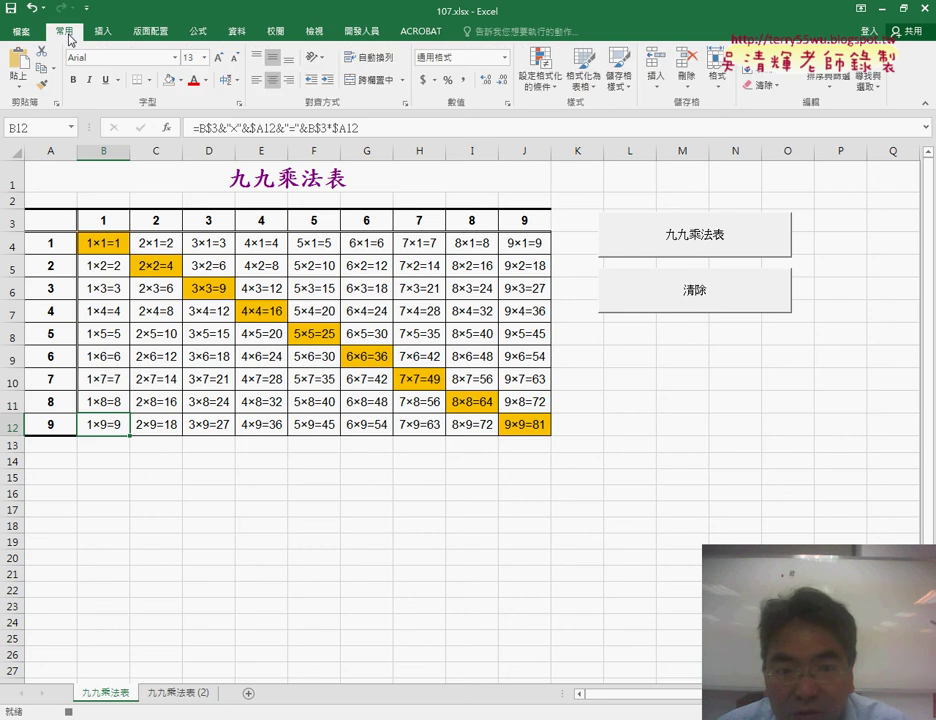
left_click(180, 80)
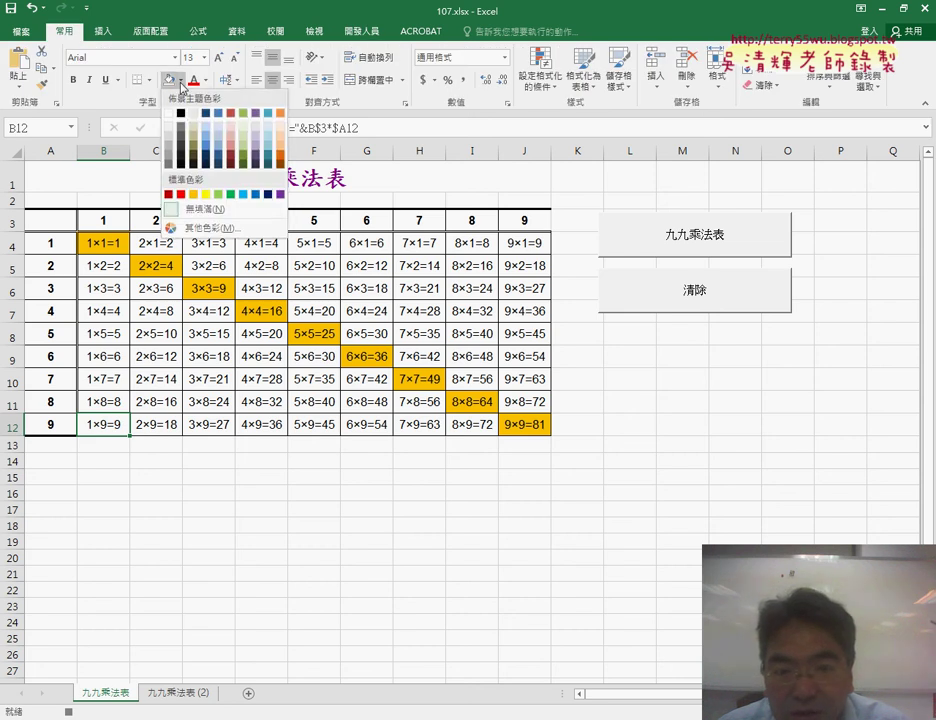
left_click(206, 193)
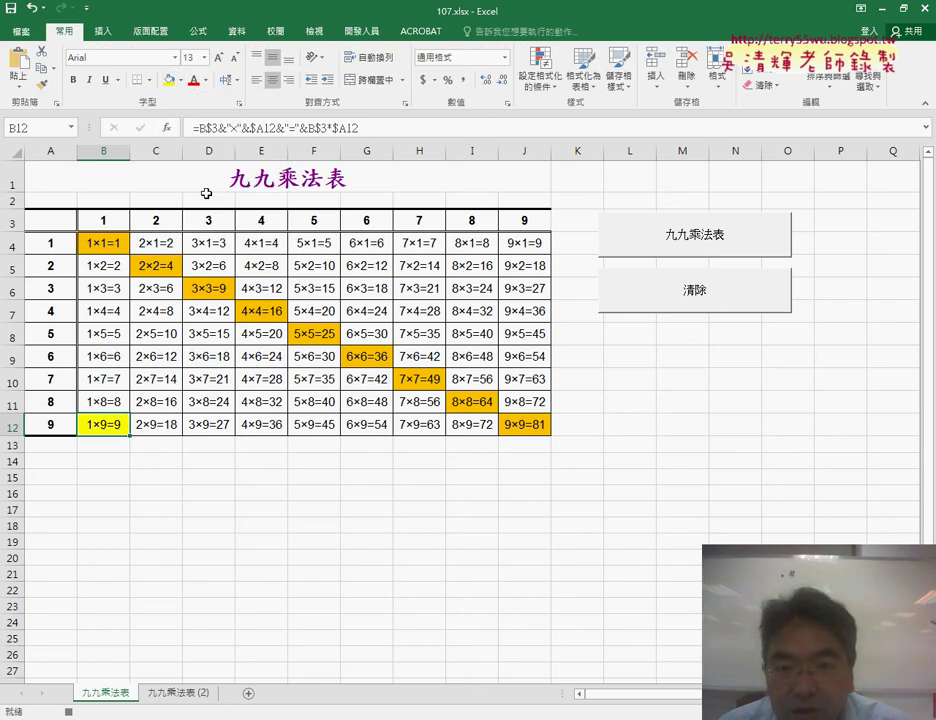
left_click(362, 31)
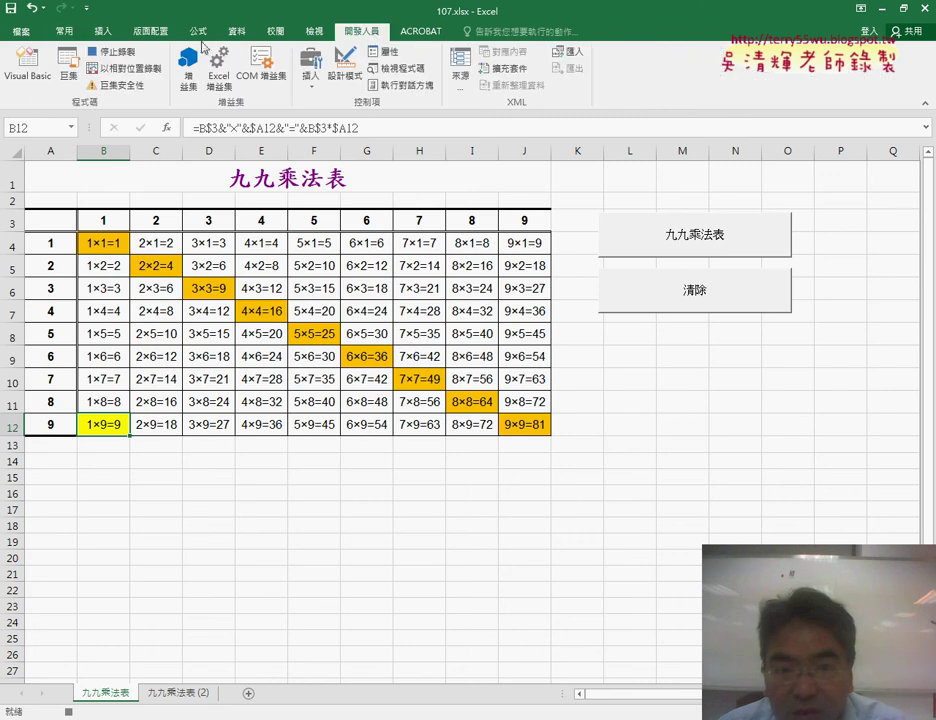
left_click(68, 66)
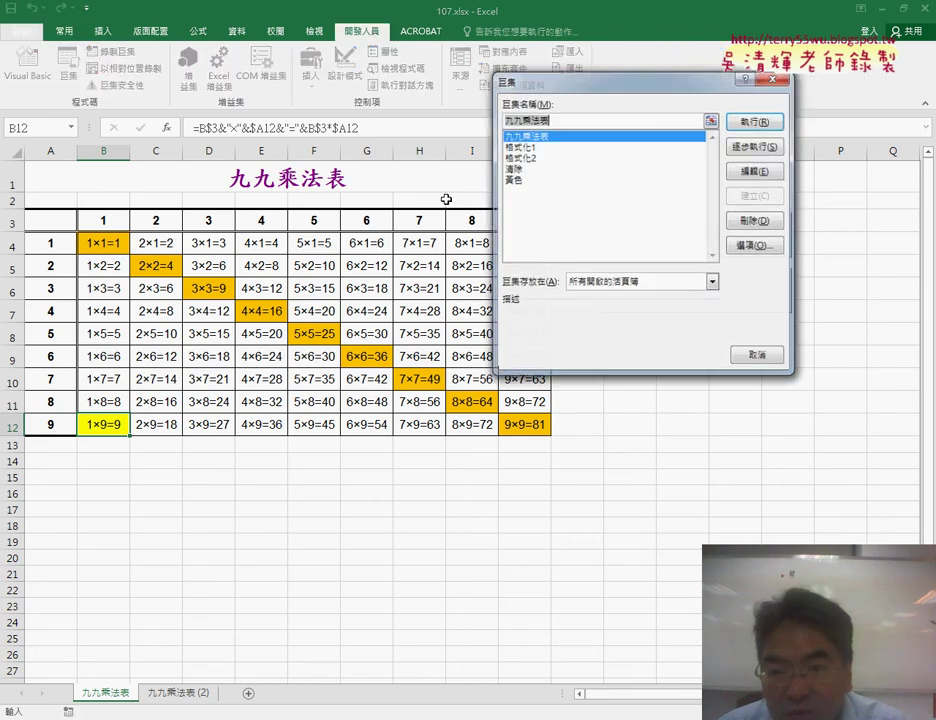
Copy yellow colour 65535 from the 黃色 macro over 49407 in 格式化2.
left_click(548, 180)
left_click(769, 174)
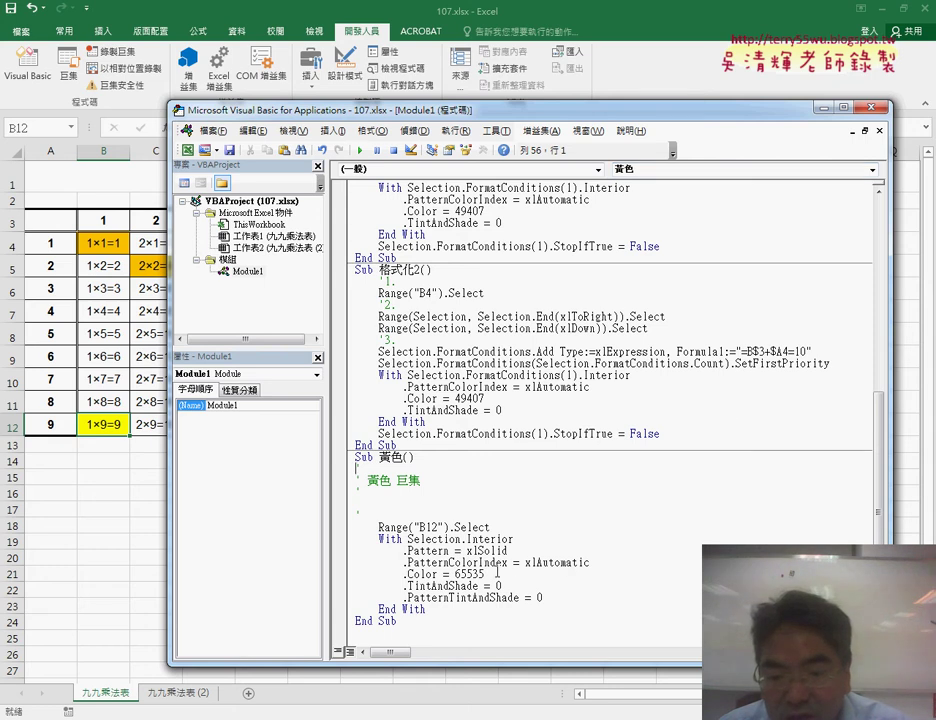
left_click_drag(500, 573, 456, 574)
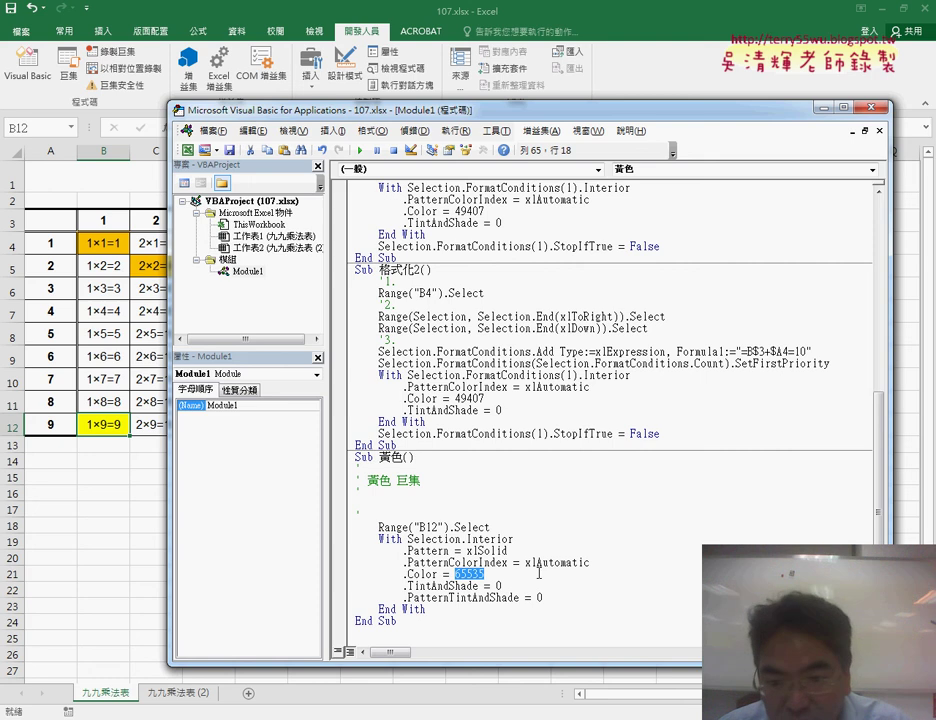
double_click(469, 398)
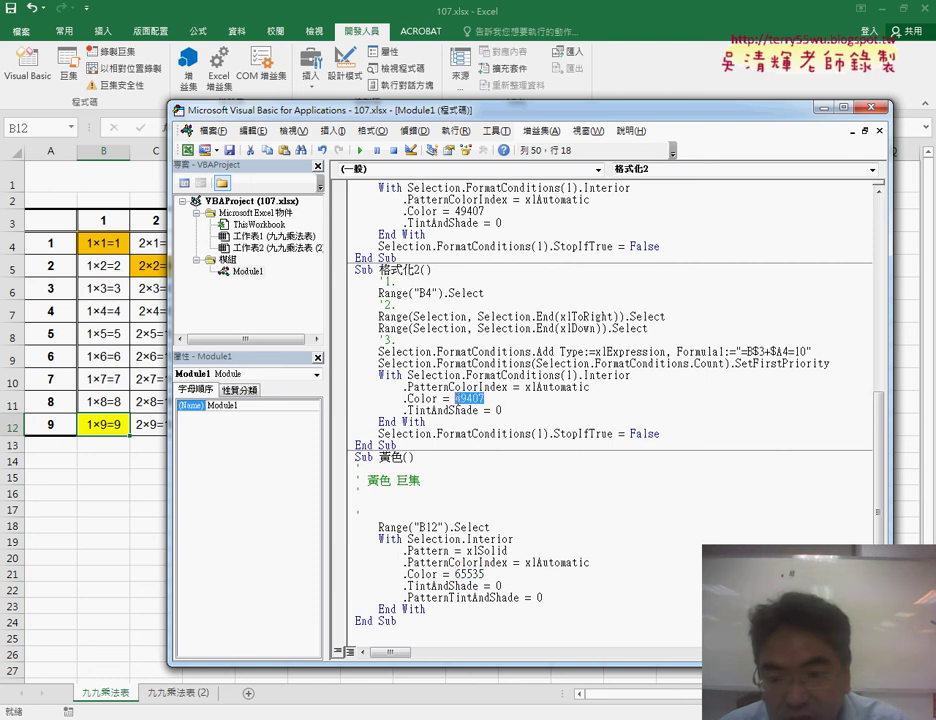
type("65535")
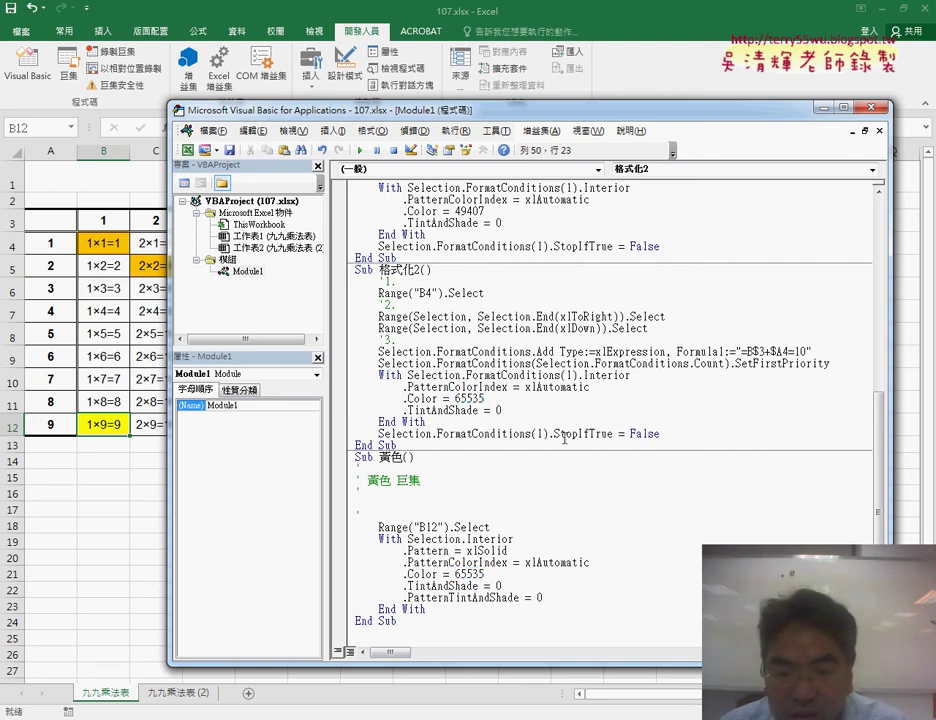
Remove the yellow fill from cell B12 on the worksheet.
left_click(108, 424)
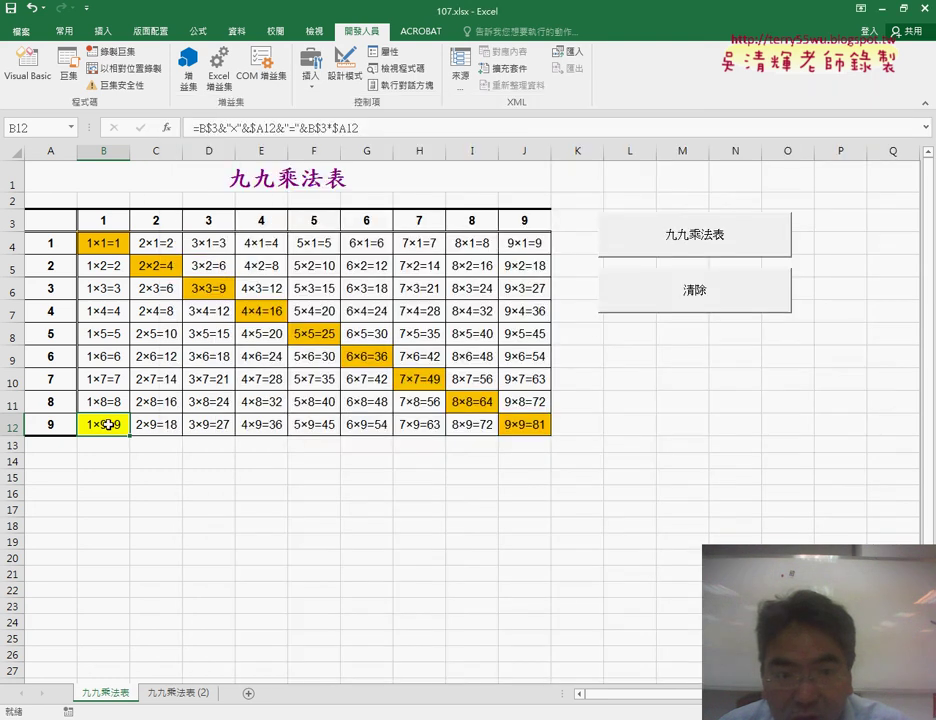
left_click(64, 31)
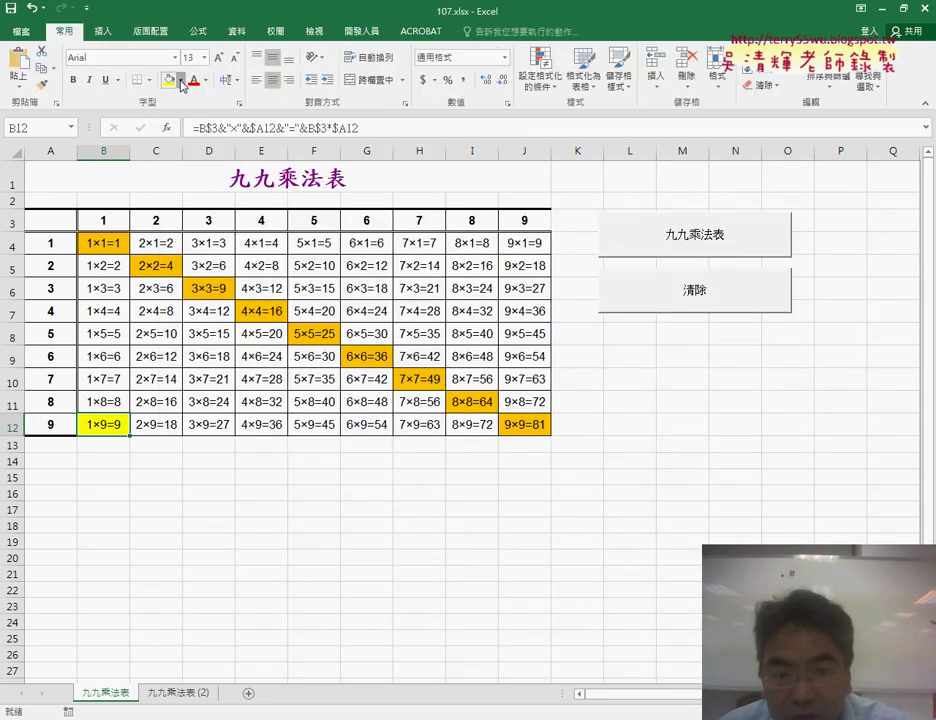
left_click(180, 80)
left_click(205, 209)
left_click(296, 408)
Run 格式化2 from the VBA editor to shade the anti-diagonal yellow.
left_click(355, 657)
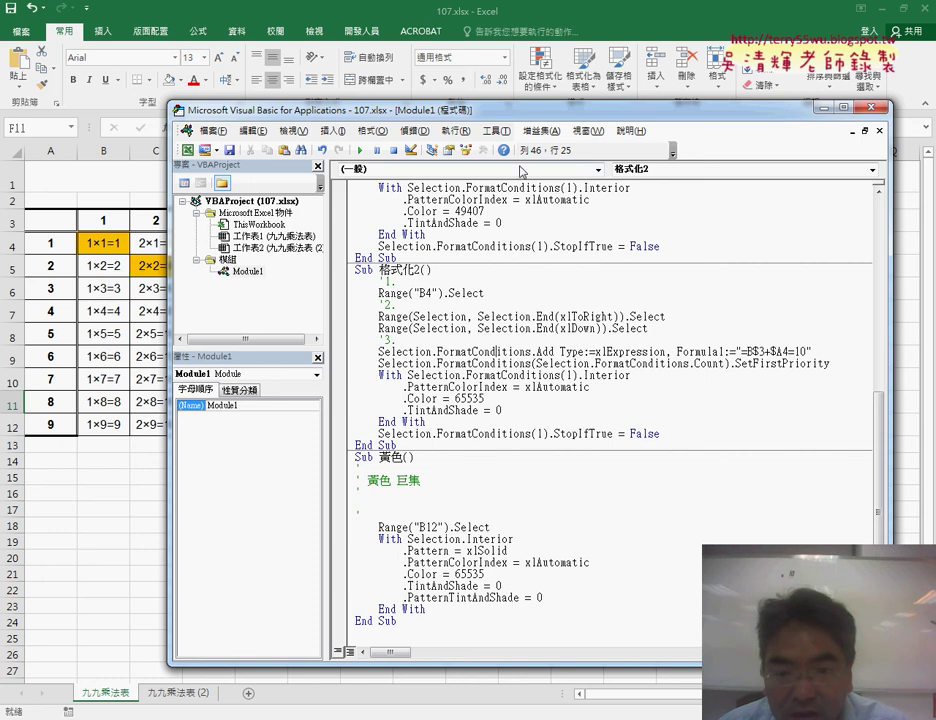
left_click_drag(520, 120, 527, 380)
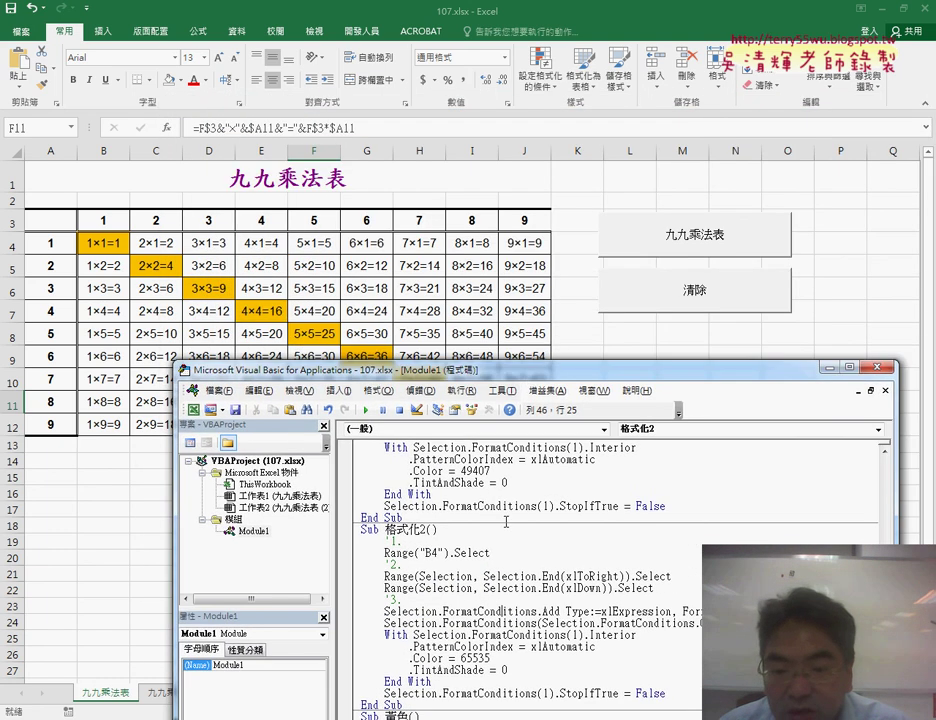
left_click(446, 598)
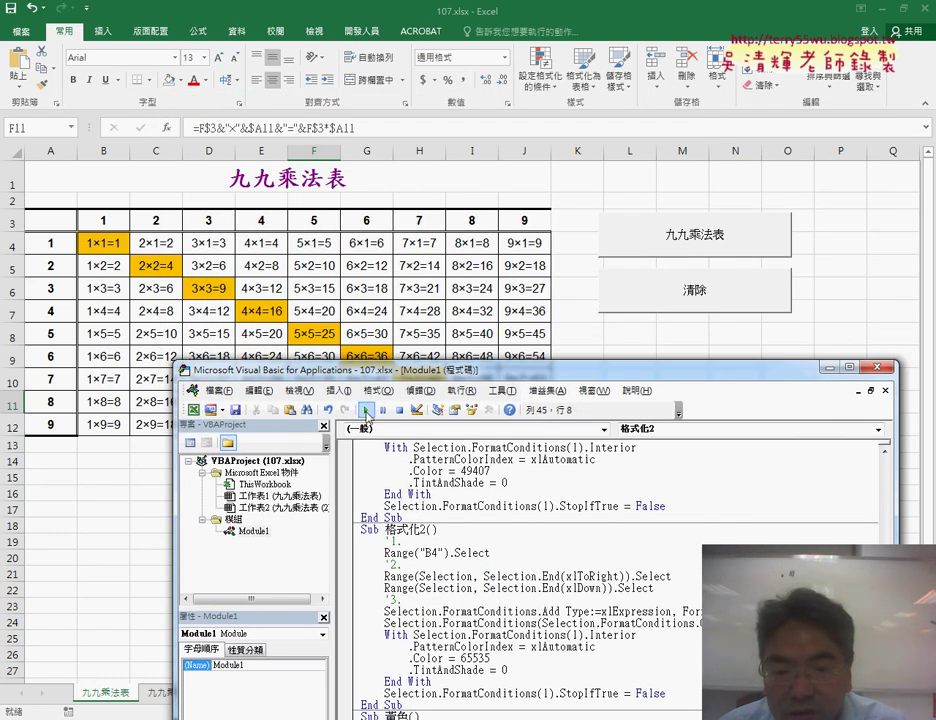
left_click(367, 411)
left_click_drag(400, 331, 636, 356)
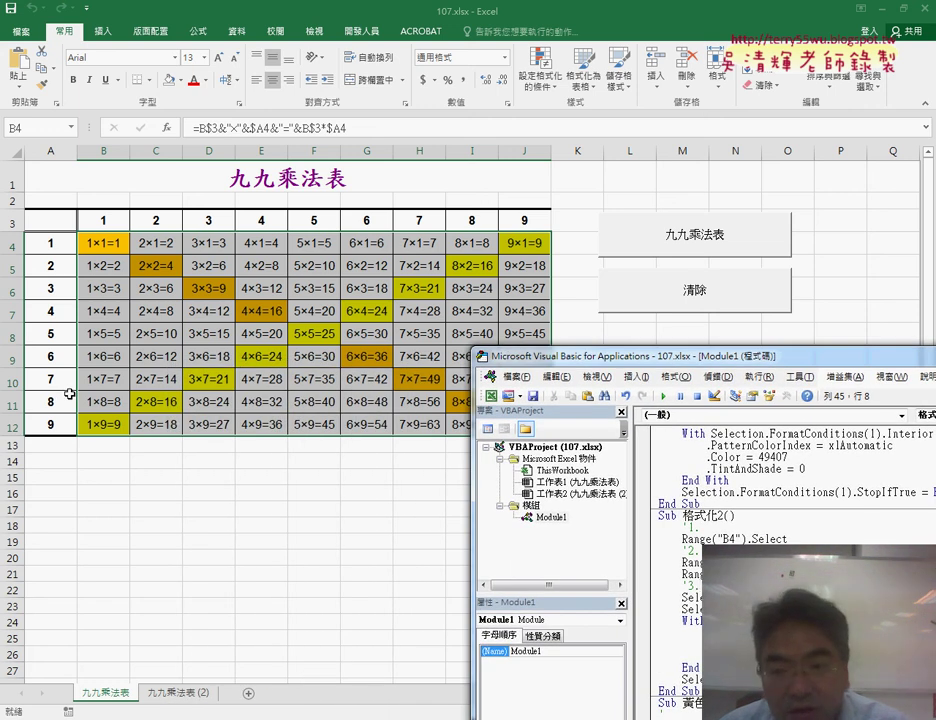
mouse_move(560, 359)
left_mouse_down()
mouse_move(377, 88)
mouse_move(366, 94)
left_mouse_up()
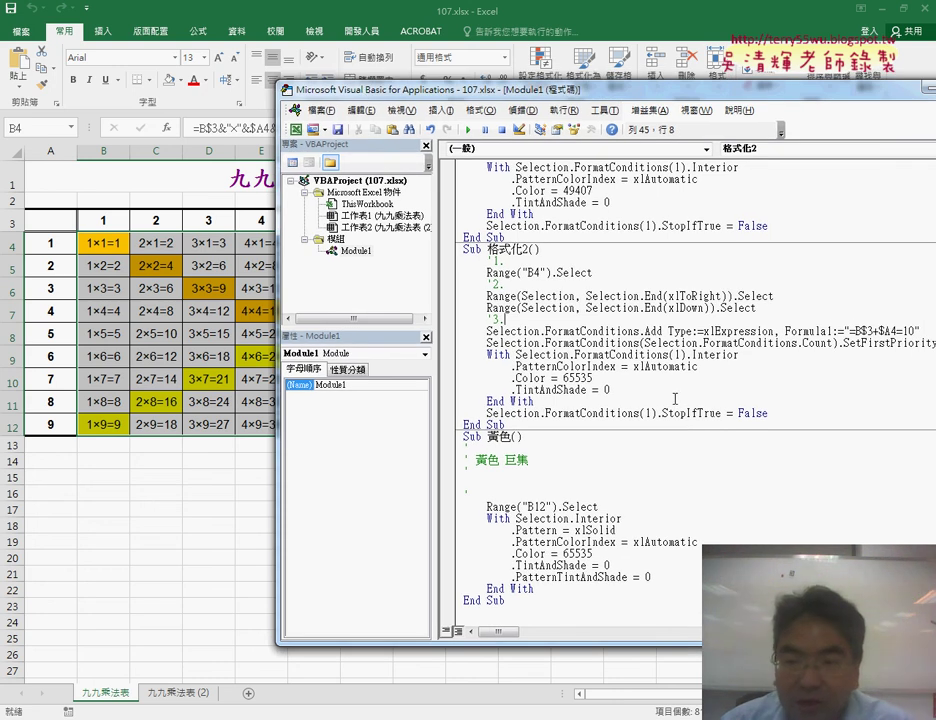
Compare the 65535 values in 格式化2 and 黃色, then close the VBA editor.
left_click_drag(637, 88, 463, 88)
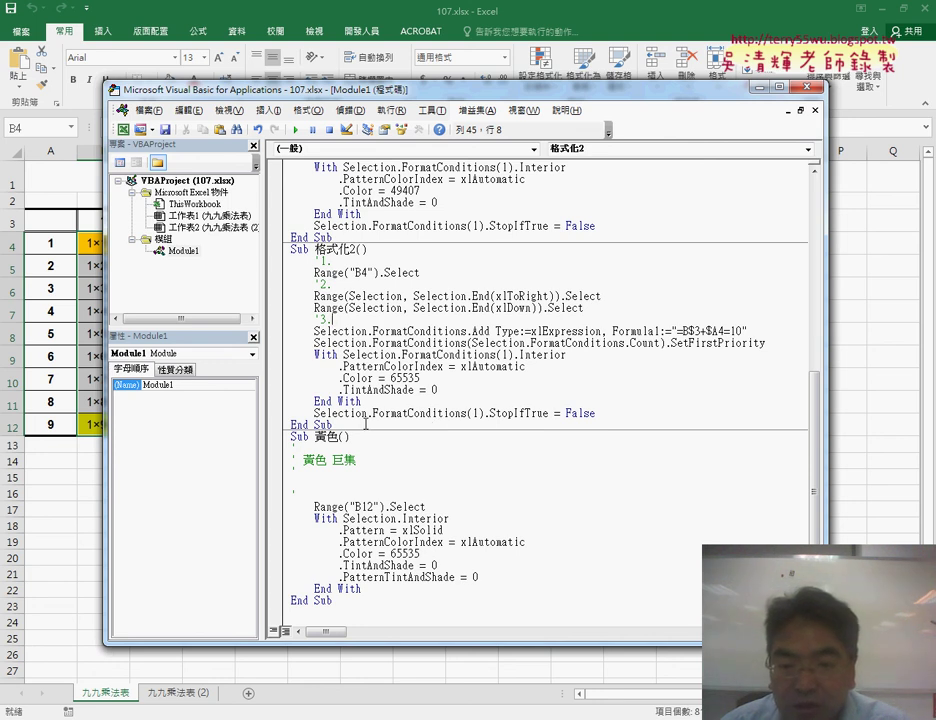
double_click(418, 380)
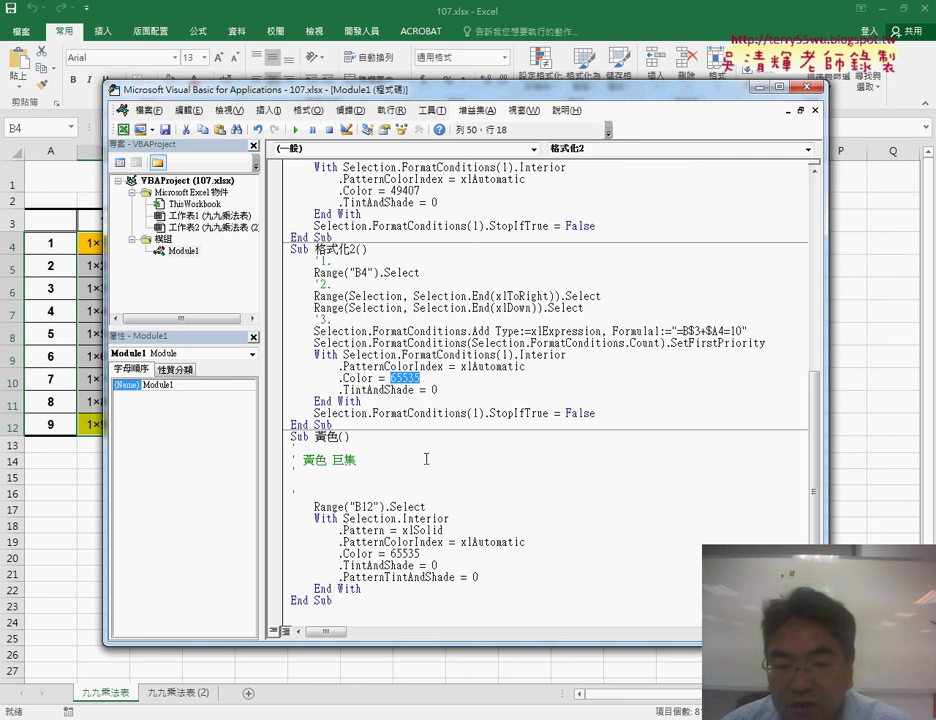
double_click(405, 553)
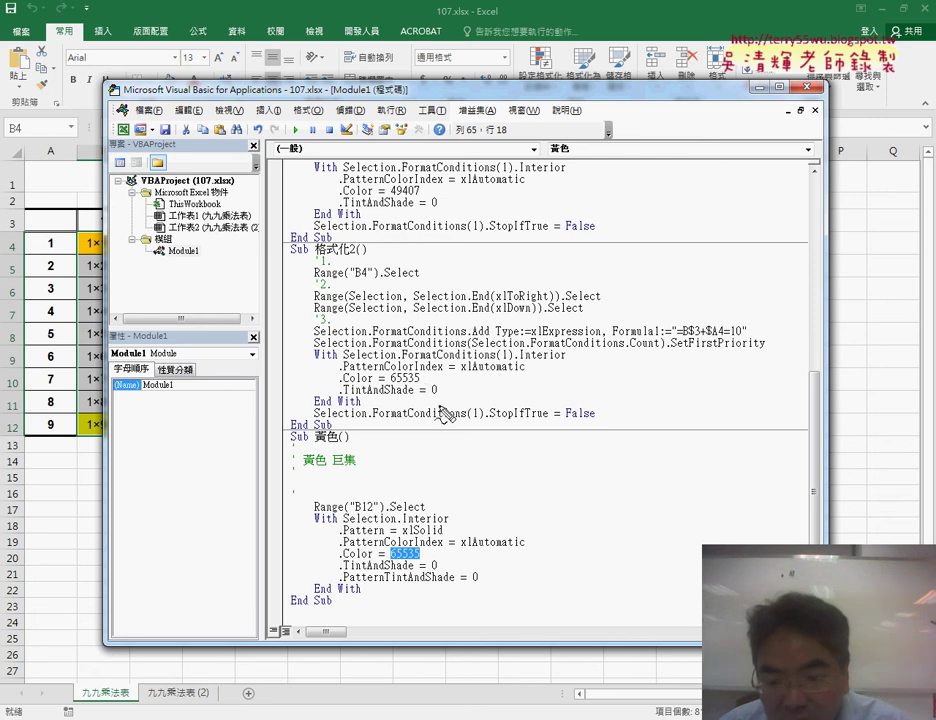
mouse_move(420, 563)
left_mouse_down()
mouse_move(397, 567)
mouse_move(413, 393)
mouse_move(431, 390)
left_mouse_up()
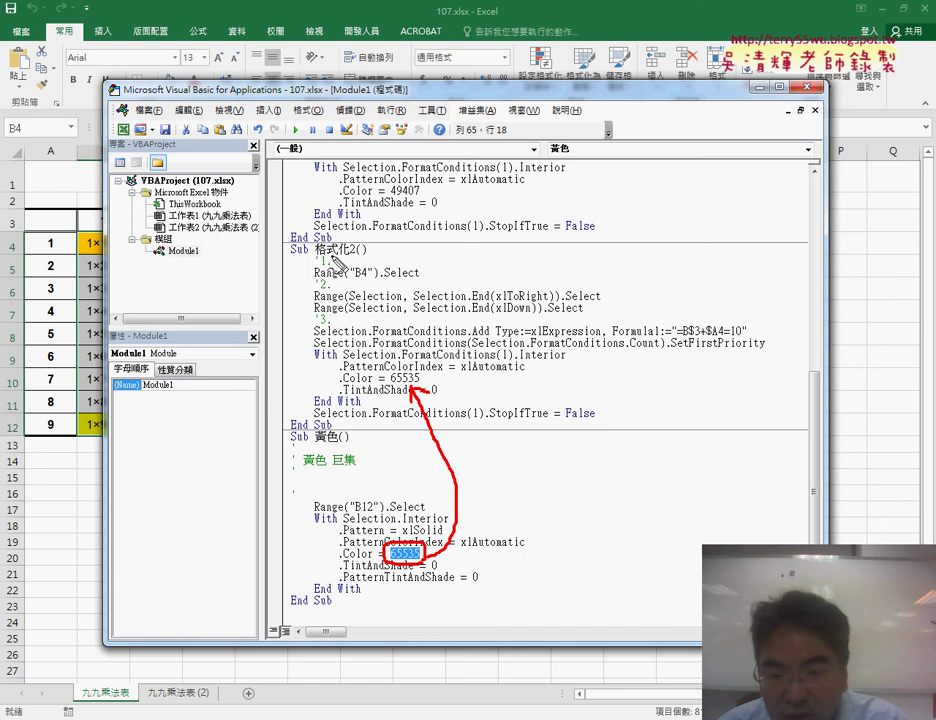
left_click(396, 343)
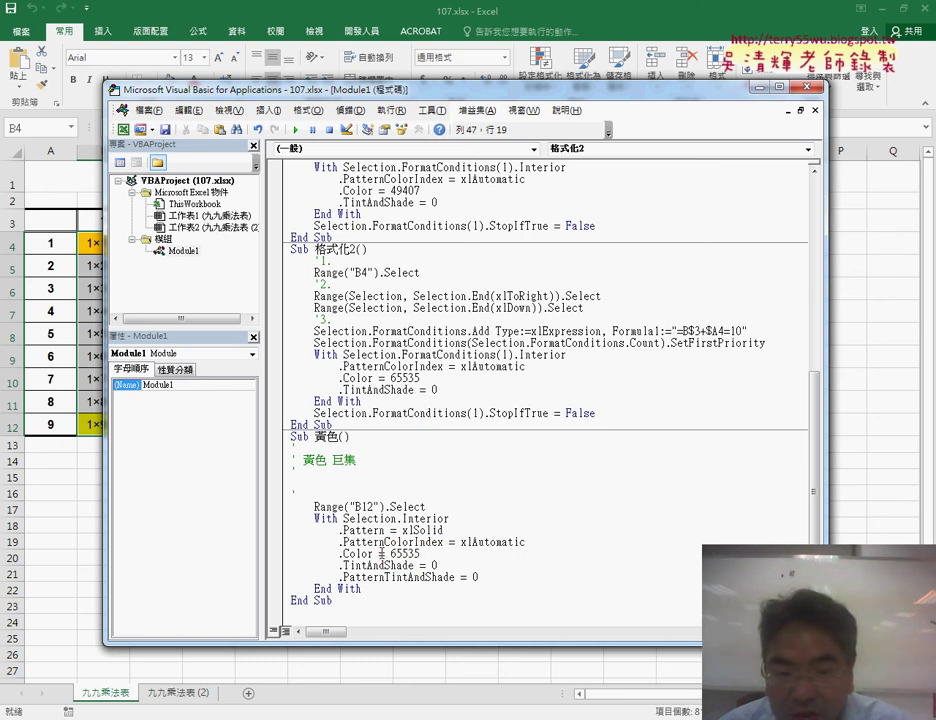
key("alt+F11")
left_click(127, 497)
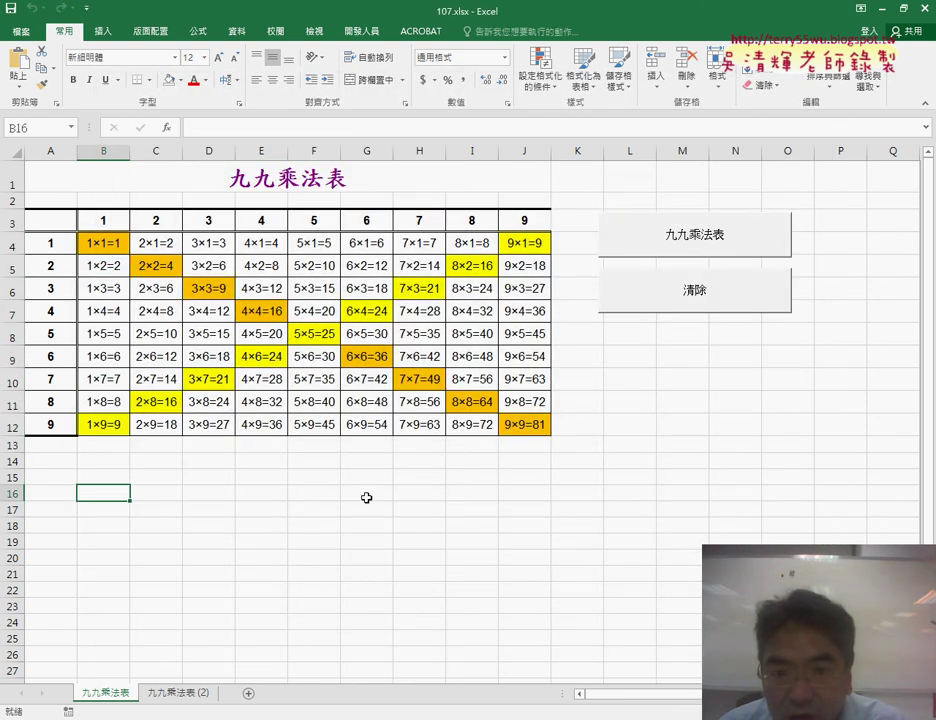
Record a 清除格式 macro that clears conditional formatting rules from the entire sheet.
left_click(362, 31)
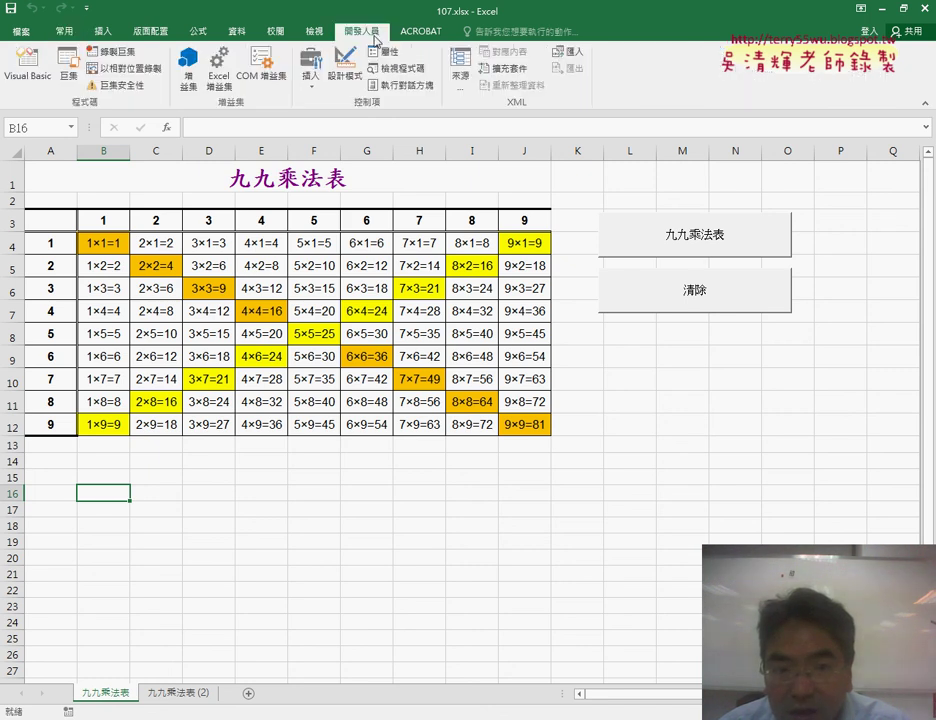
left_click(105, 51)
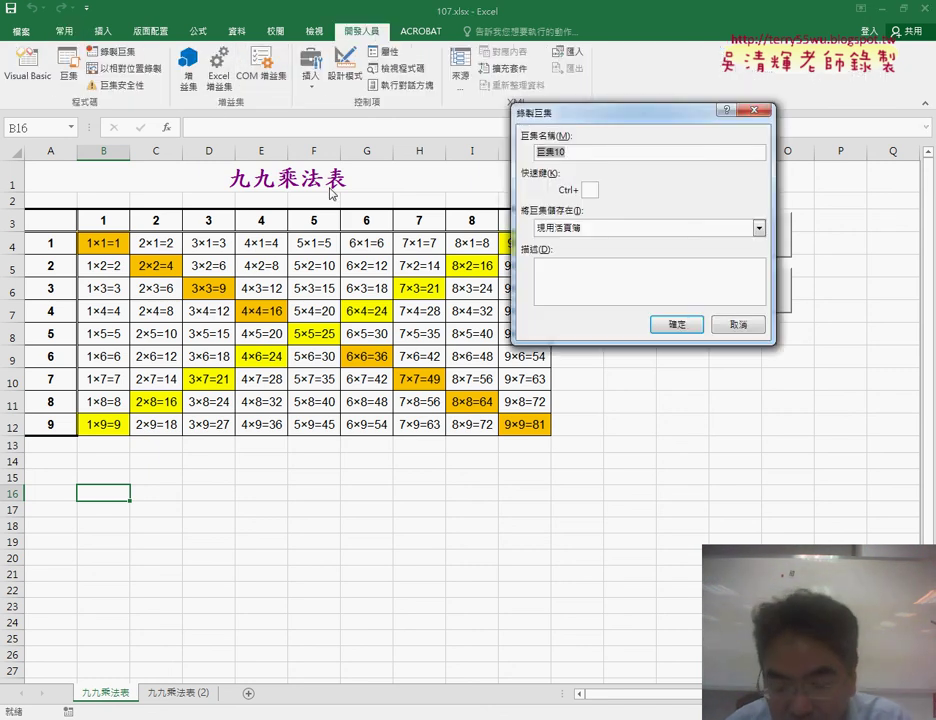
type("ㄧ")
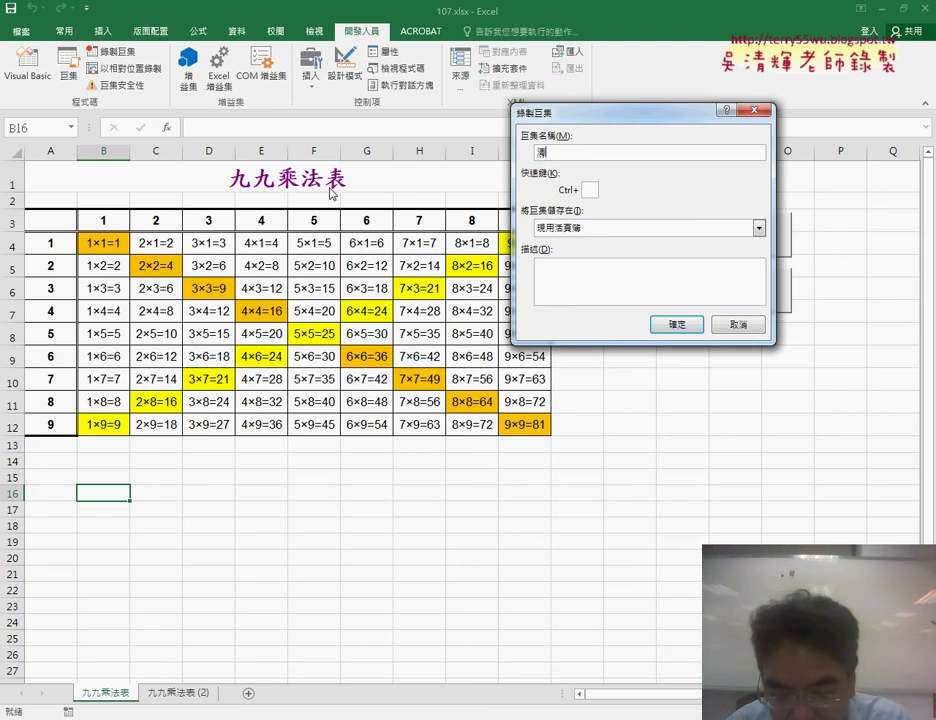
type("清除格式")
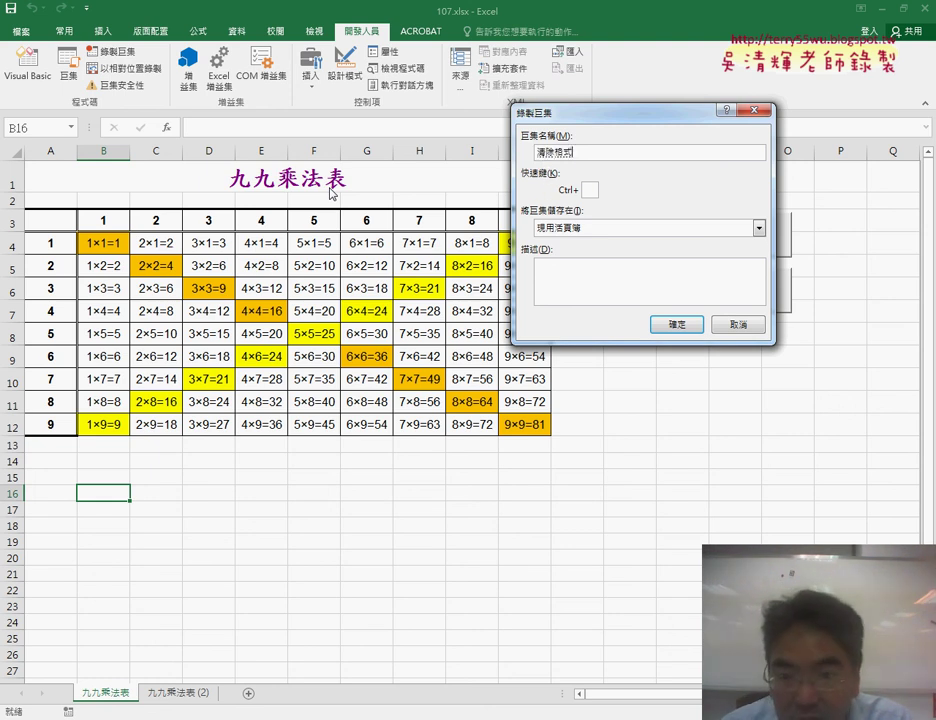
key("Return")
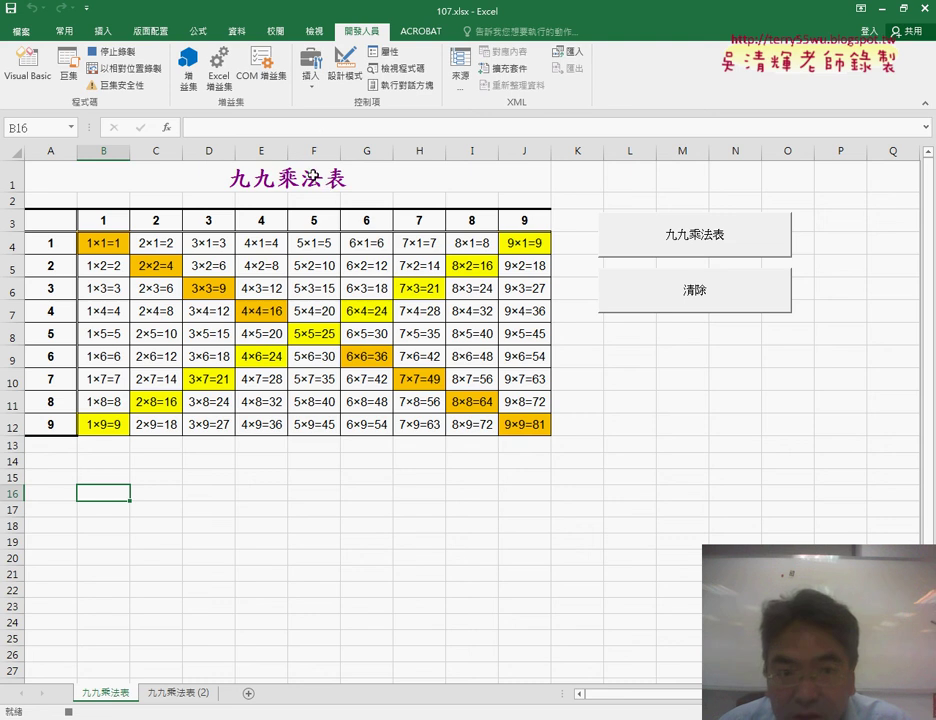
left_click(74, 32)
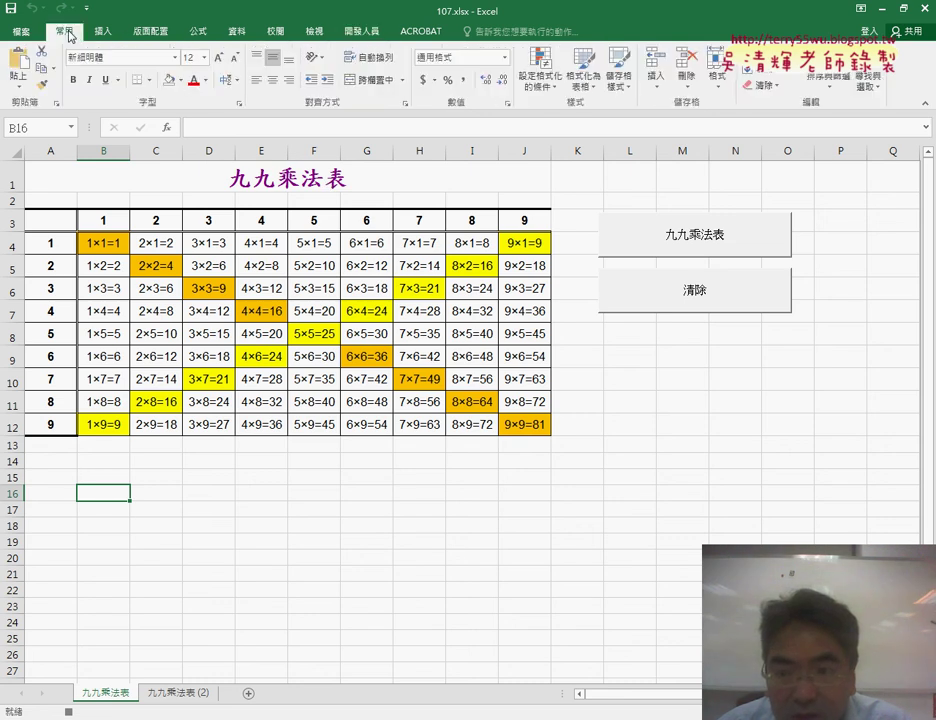
left_click(540, 68)
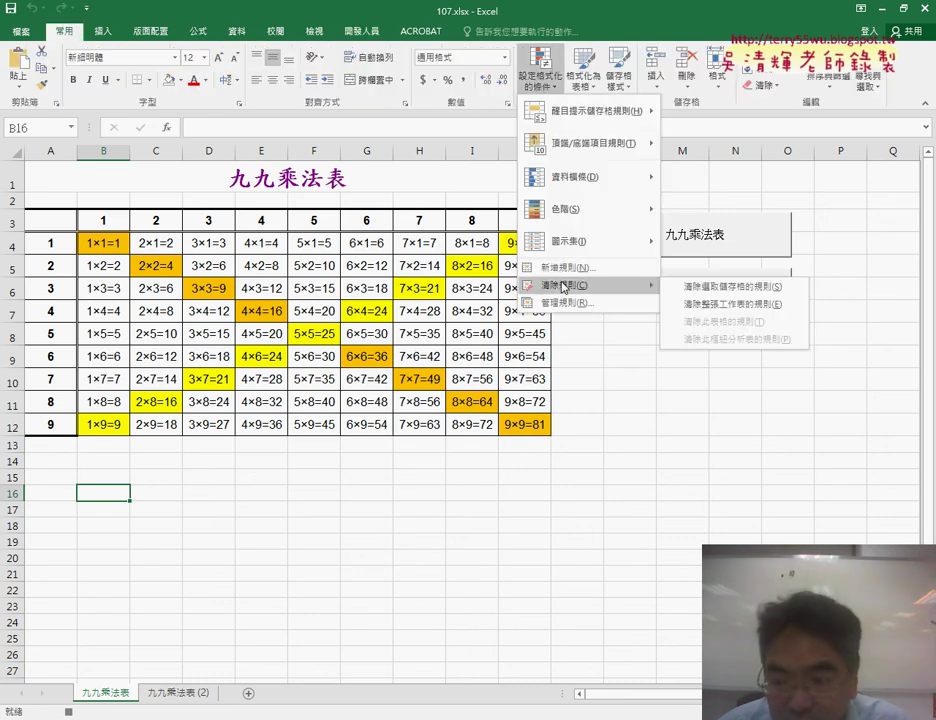
mouse_move(570, 285)
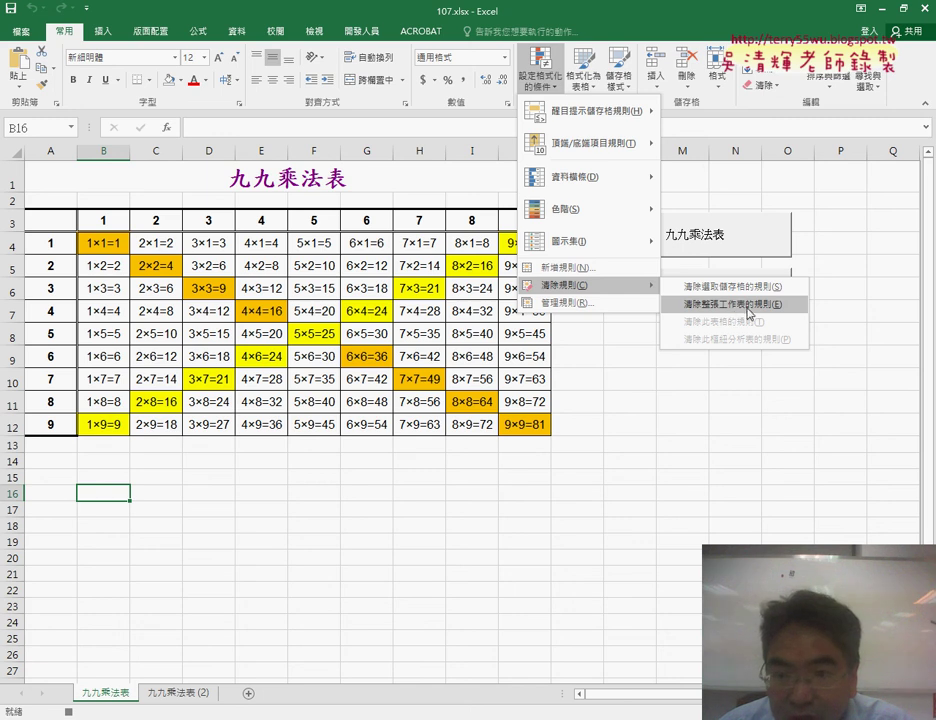
left_click(748, 304)
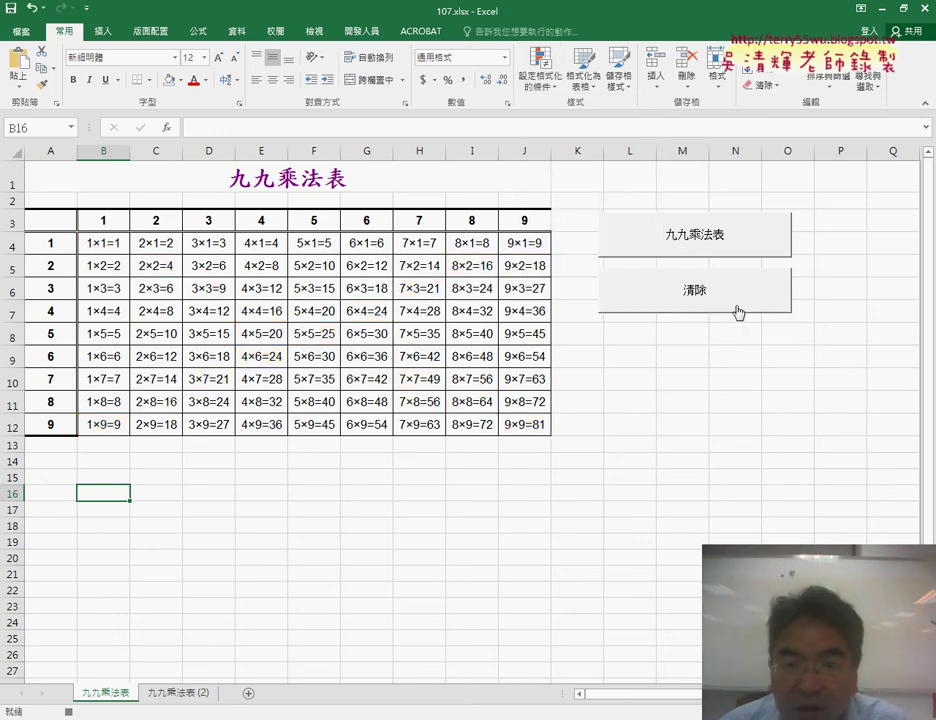
left_click(362, 31)
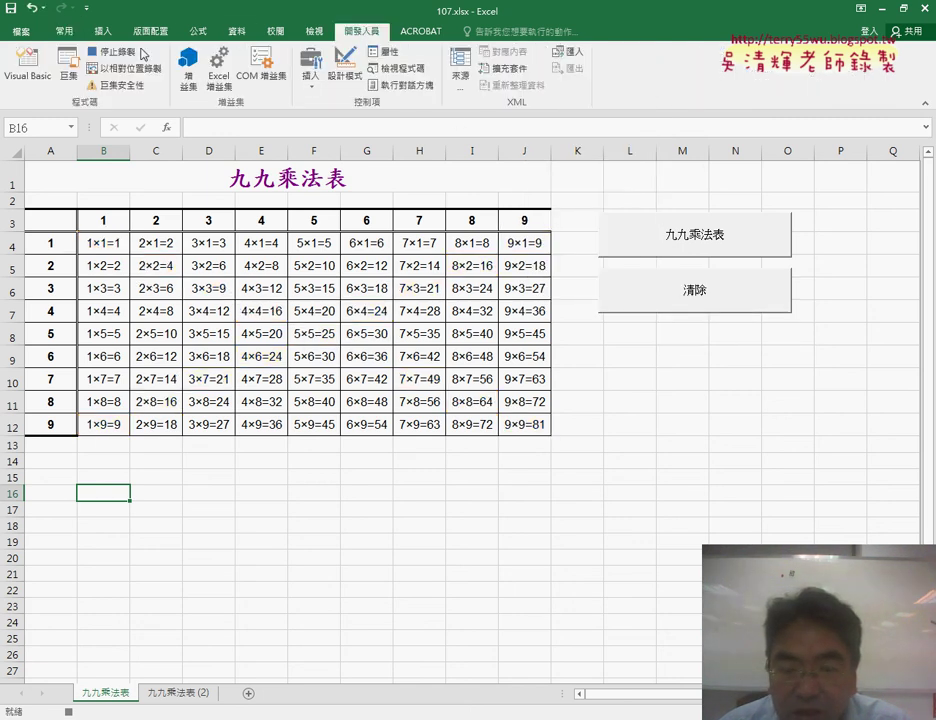
Copy the 清除 button and paste three copies below it.
right_click(691, 304)
left_click(600, 338)
left_click(591, 338)
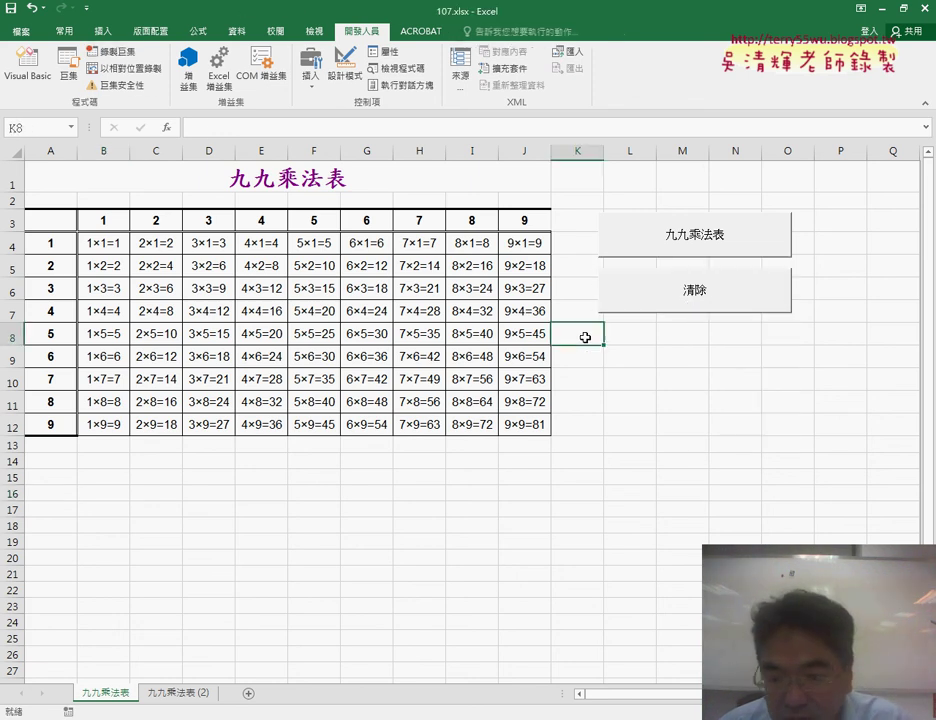
key("ctrl+v")
left_click(591, 407)
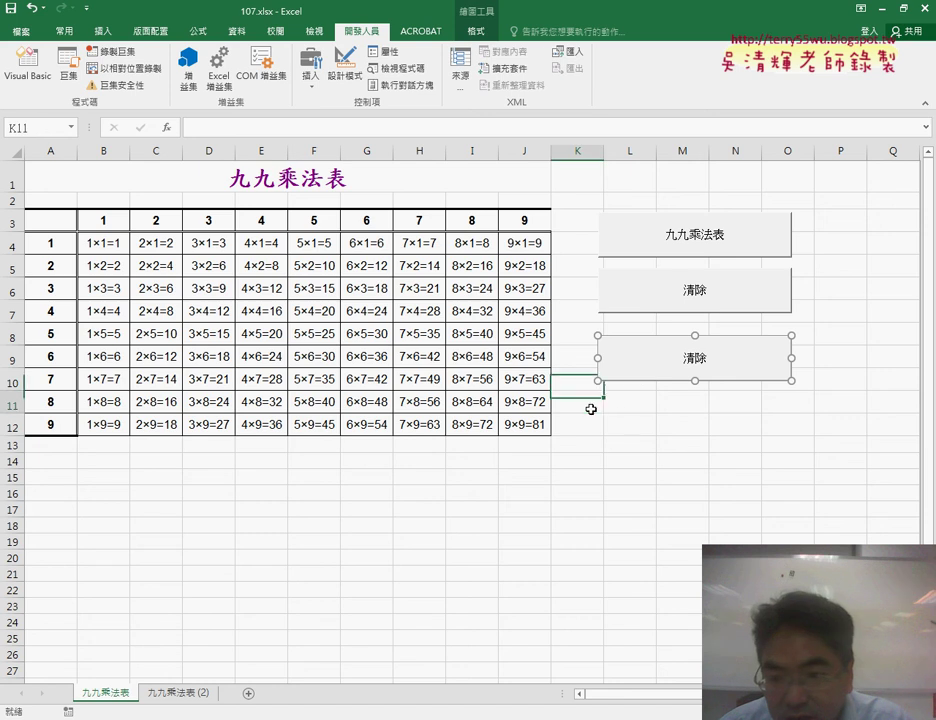
key("ctrl+v")
left_click(587, 468)
key("ctrl+v")
Assign the 格式化1 macro to the first copy and caption it 格式化1.
right_click(704, 364)
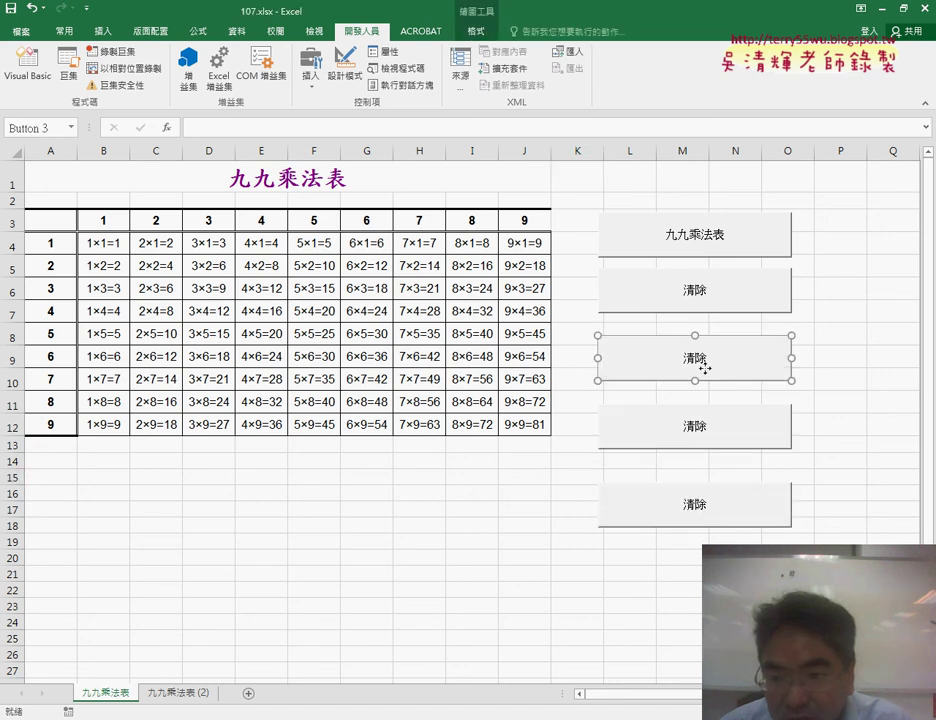
left_click(752, 486)
left_click(660, 410)
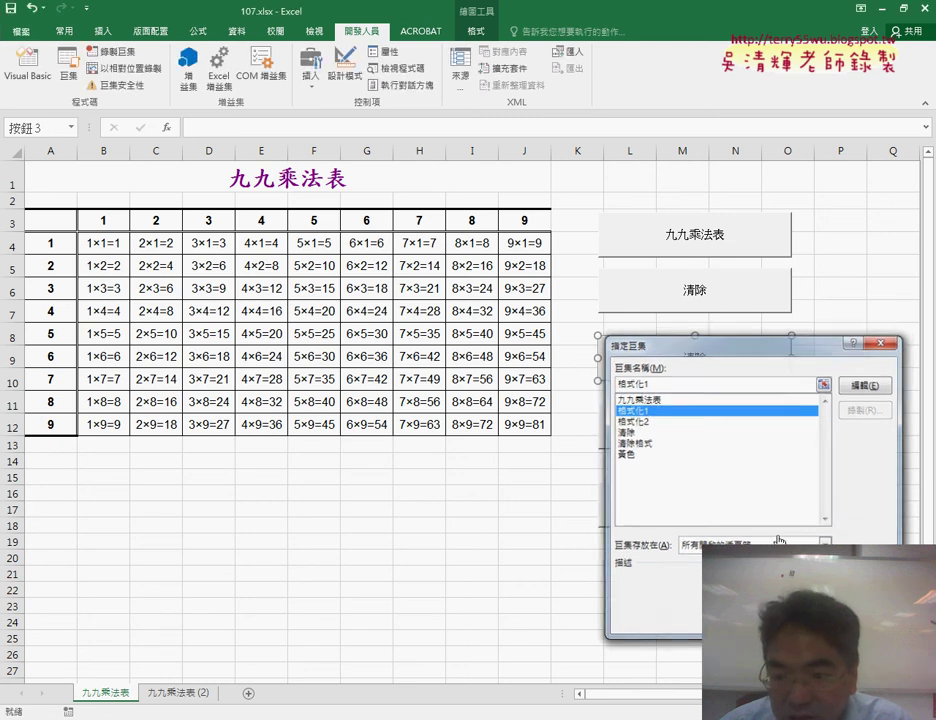
key("Return")
double_click(697, 361)
type("格式化1")
Assign the 格式化2 macro to the second copy and caption it 格式化2.
right_click(697, 441)
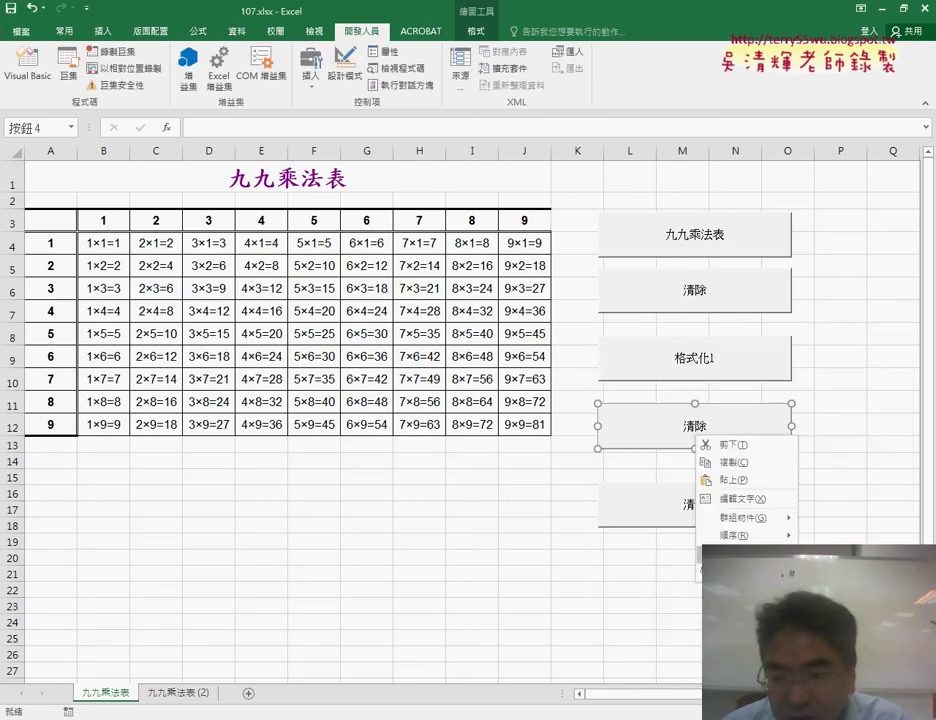
left_click(745, 547)
left_click(617, 479)
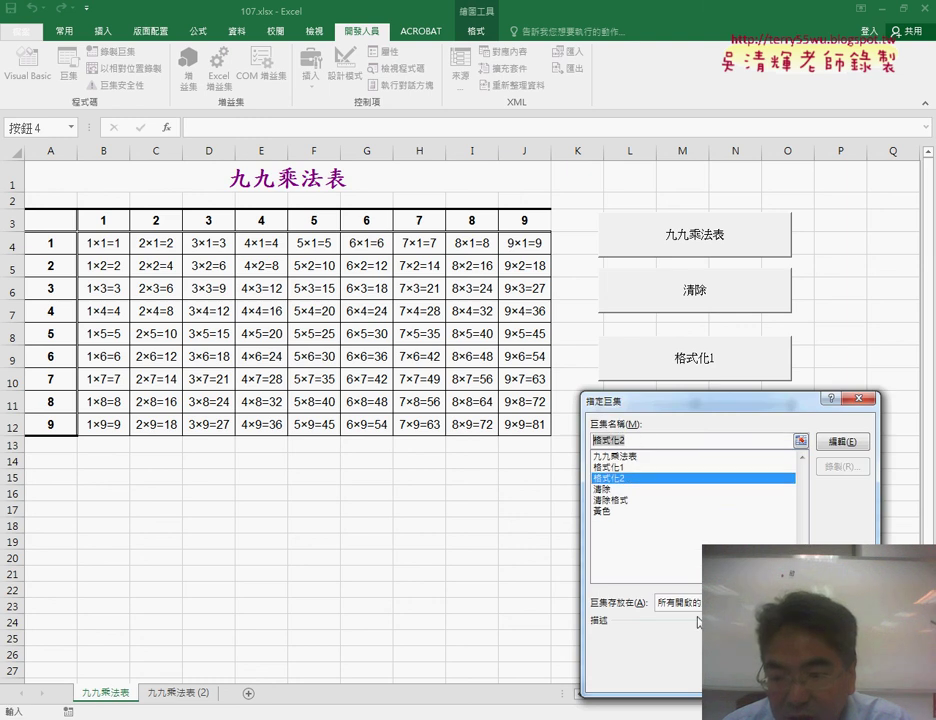
key("Return")
double_click(689, 426)
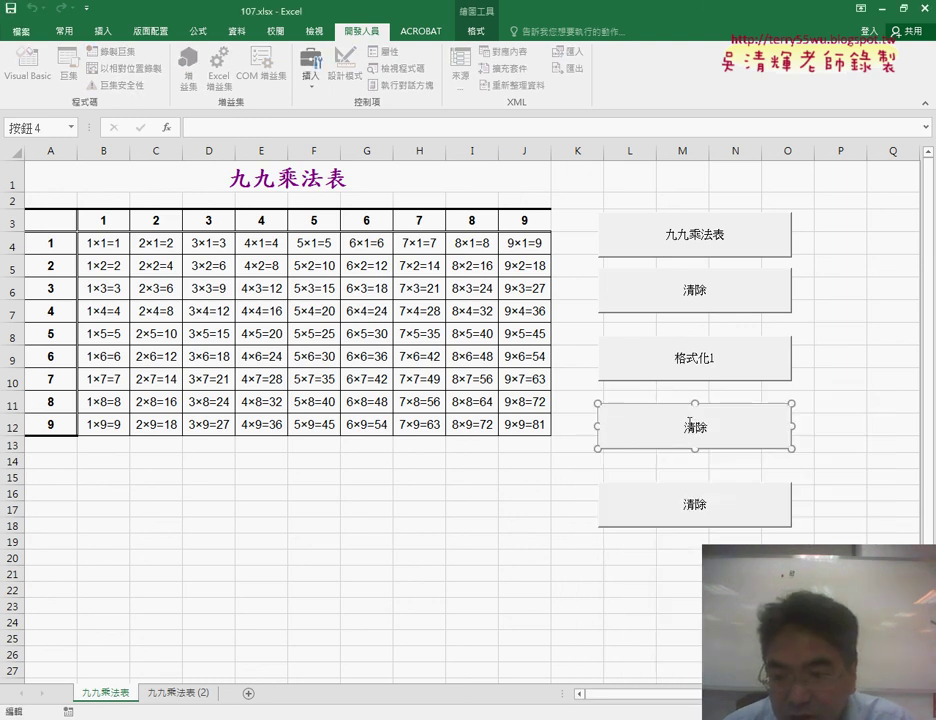
type("格式化2")
Assign the 清除格式 macro to the third copy and caption it 清除格式.
right_click(725, 502)
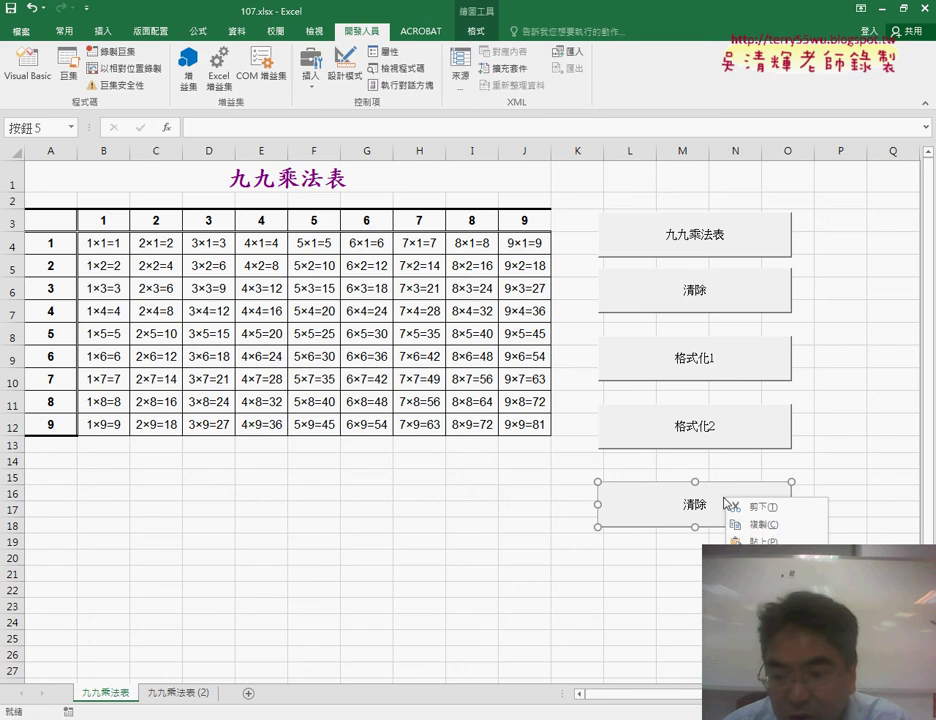
left_click(770, 620)
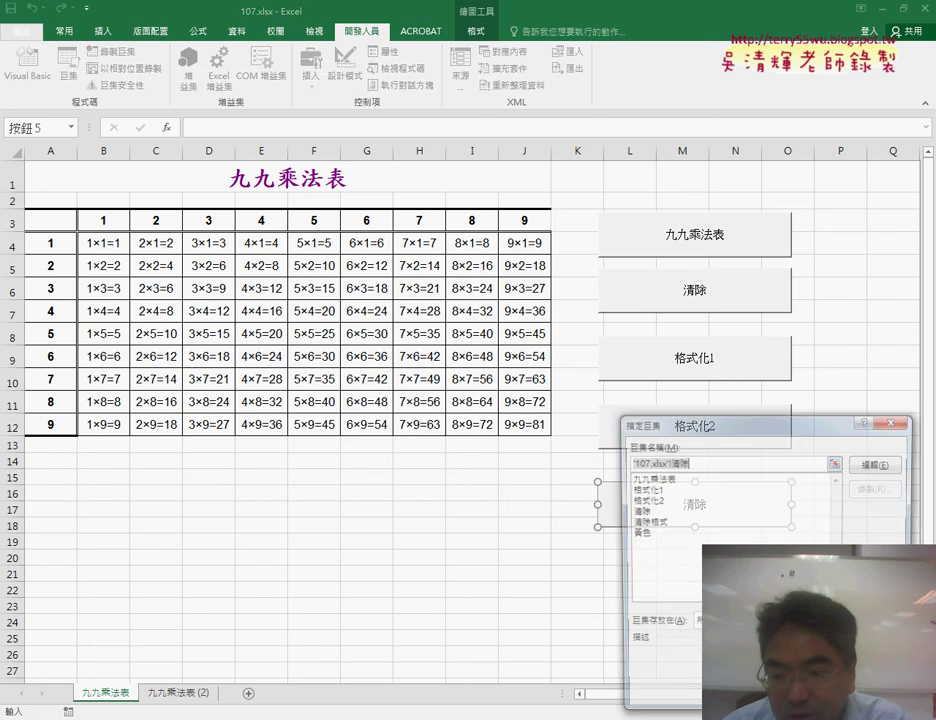
left_click(664, 522)
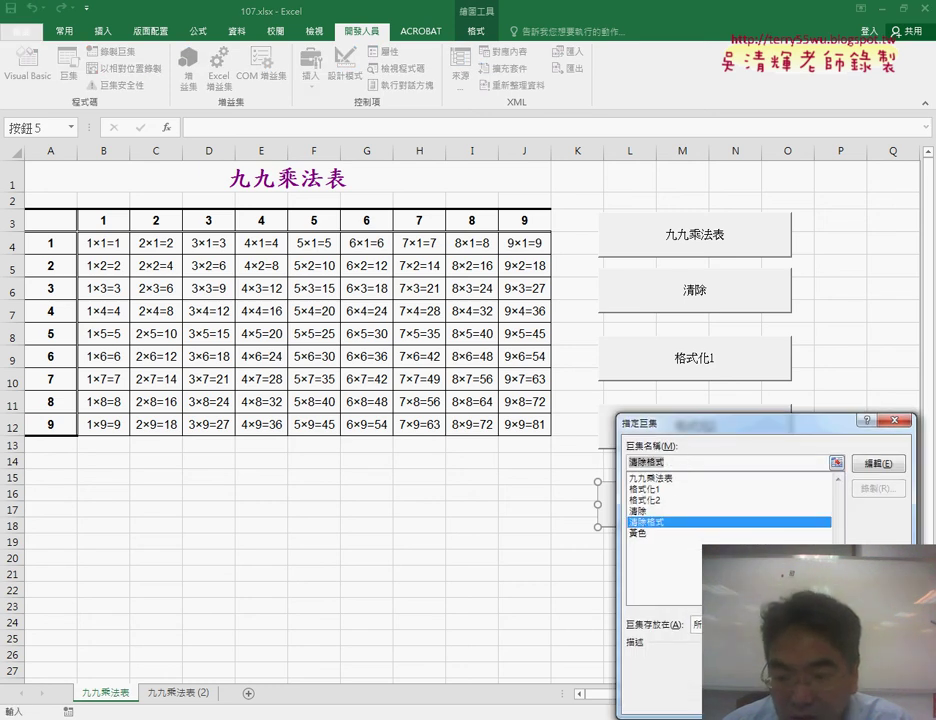
key("Return")
left_click(695, 505)
key("BackSpace")
key("BackSpace")
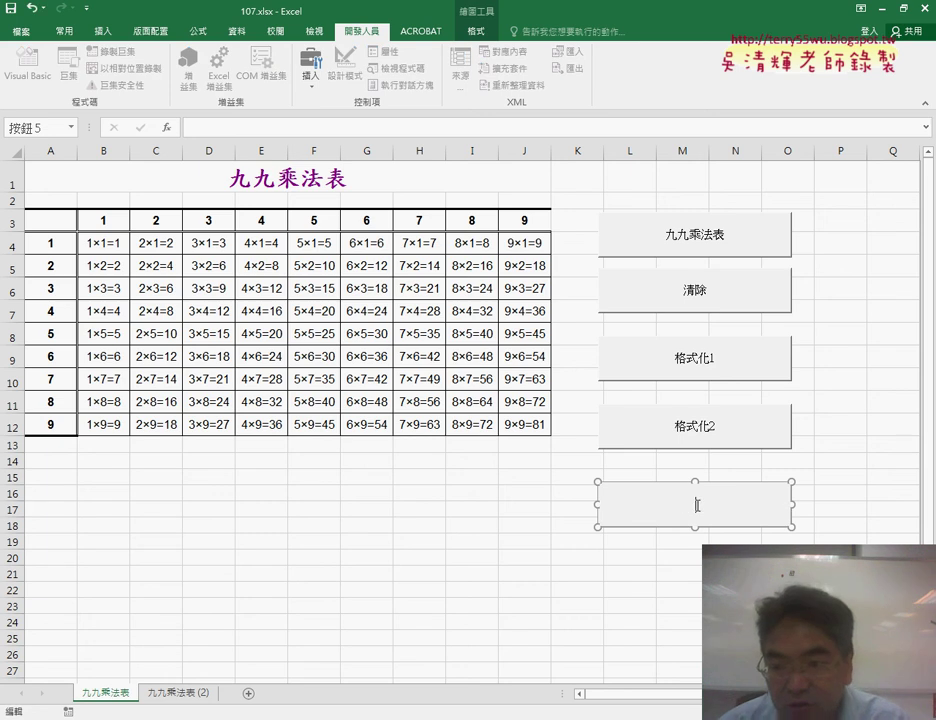
type("清除格式")
left_click(674, 637)
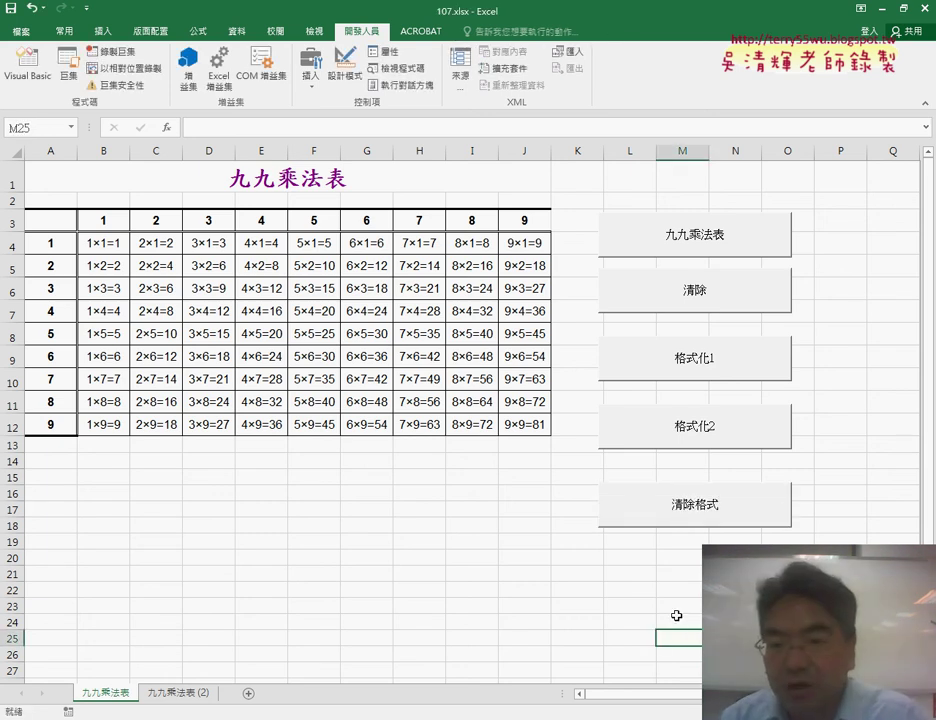
Test 清除, 九九乘法表, 格式化1, 格式化2 and 清除格式 in turn, ending with an unhighlighted table.
left_click(690, 289)
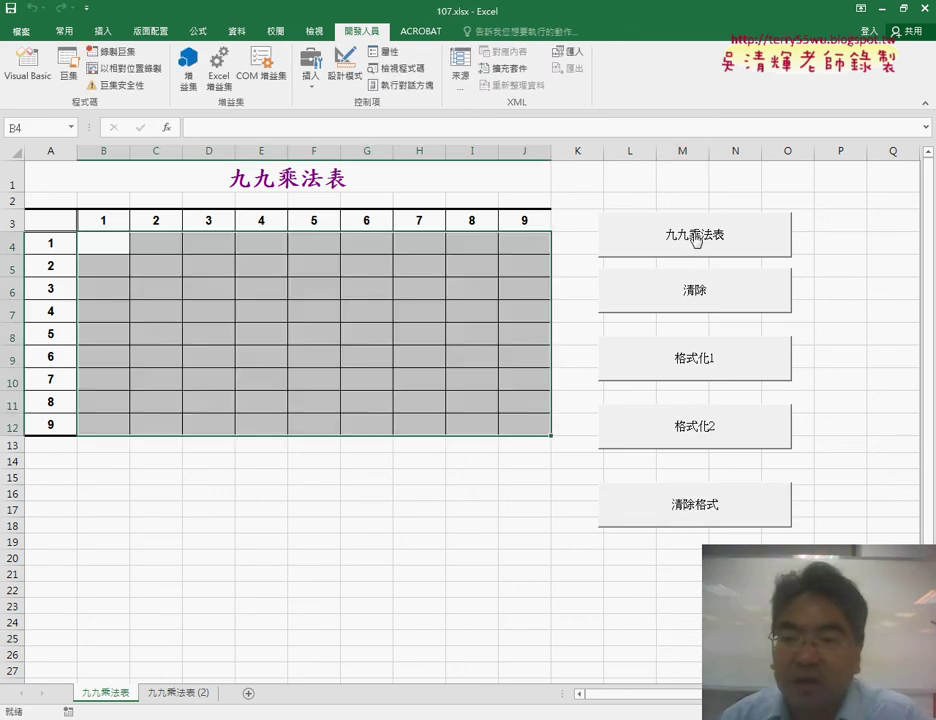
left_click(696, 239)
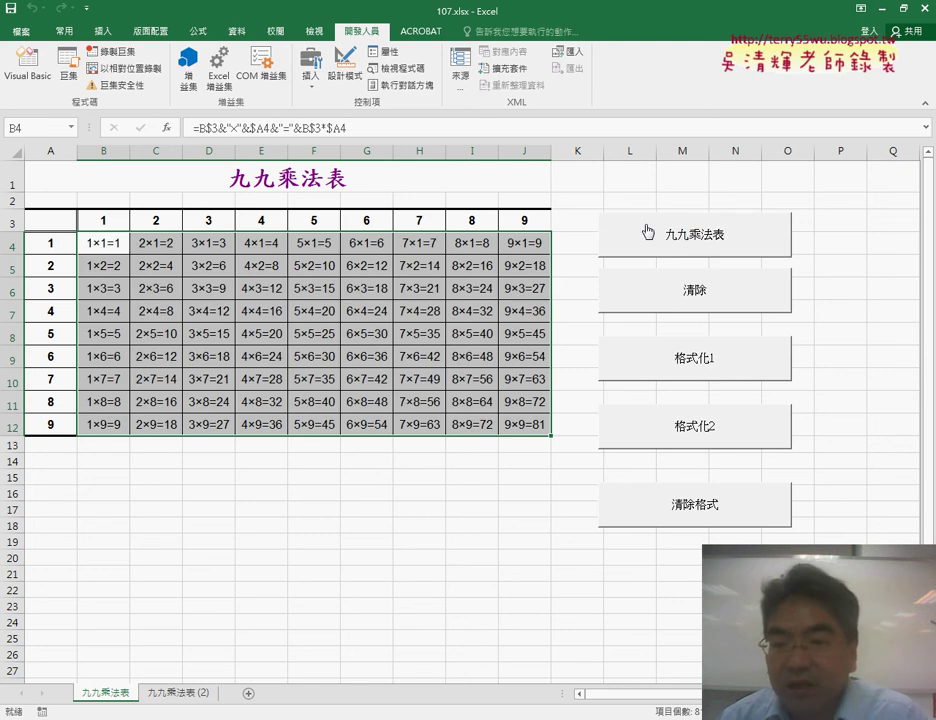
left_click(841, 357)
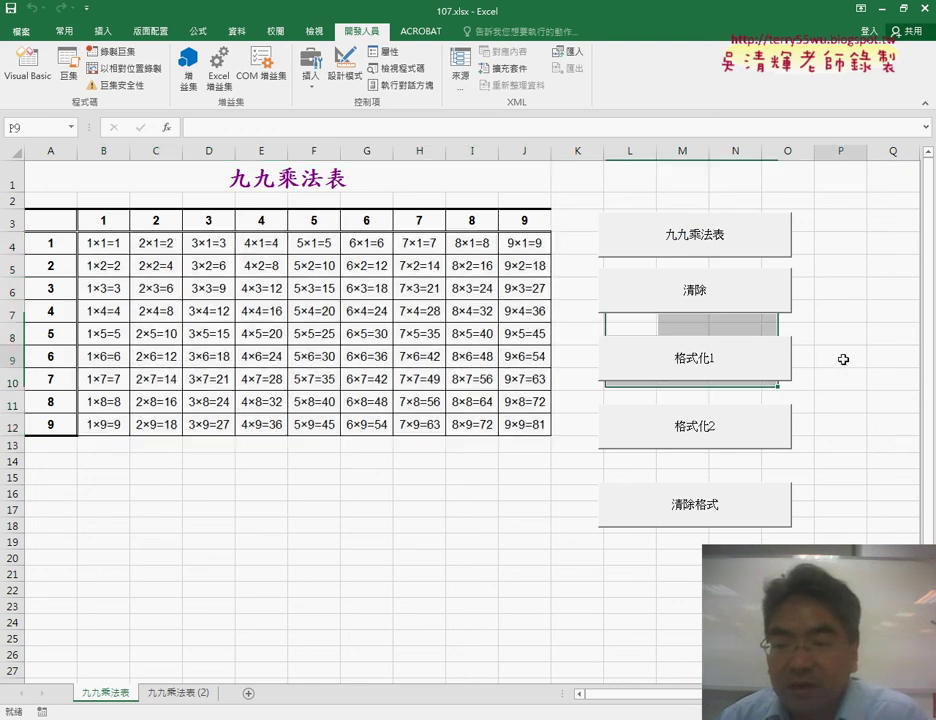
left_click(707, 365)
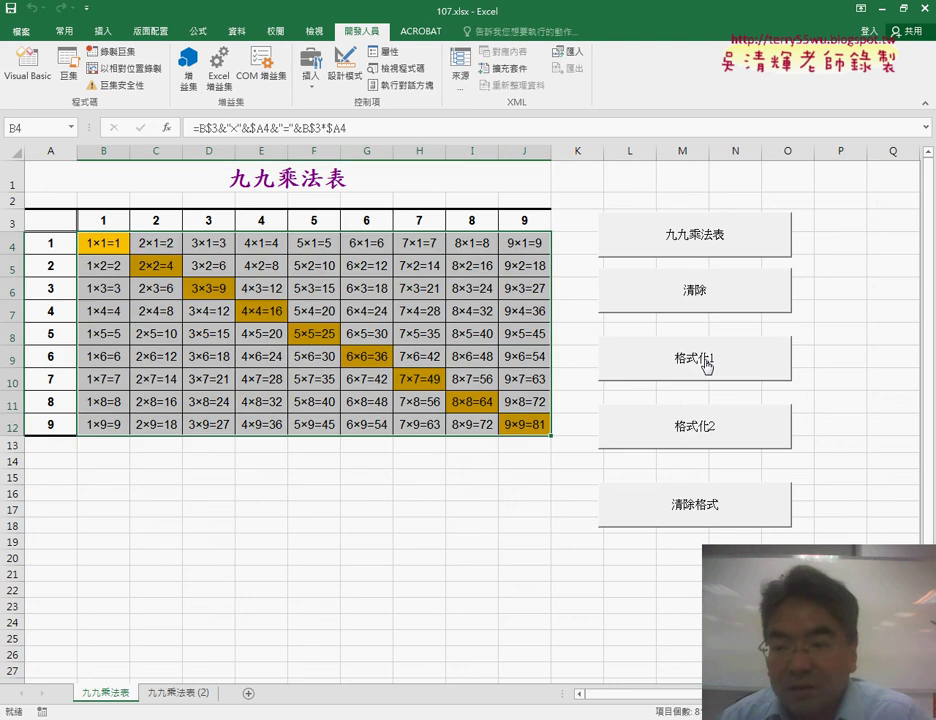
left_click(859, 377)
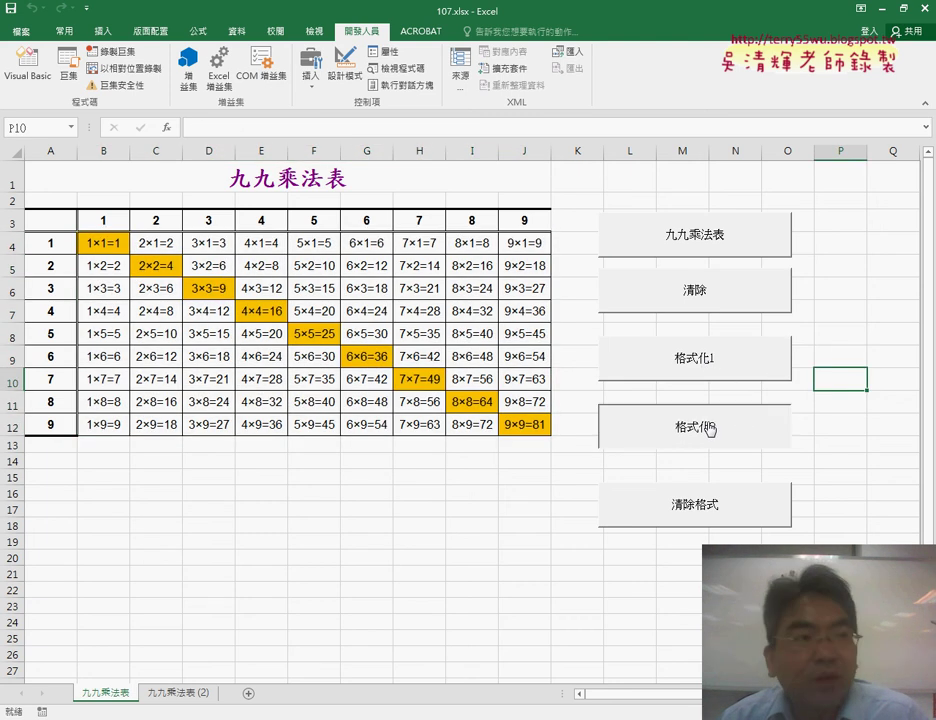
left_click(710, 429)
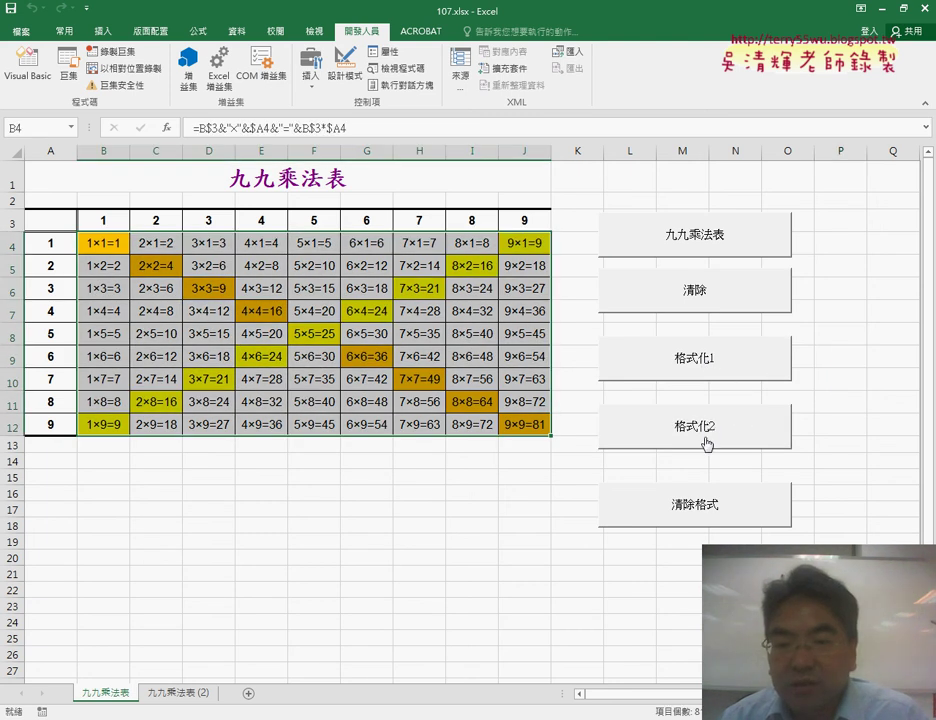
left_click(701, 516)
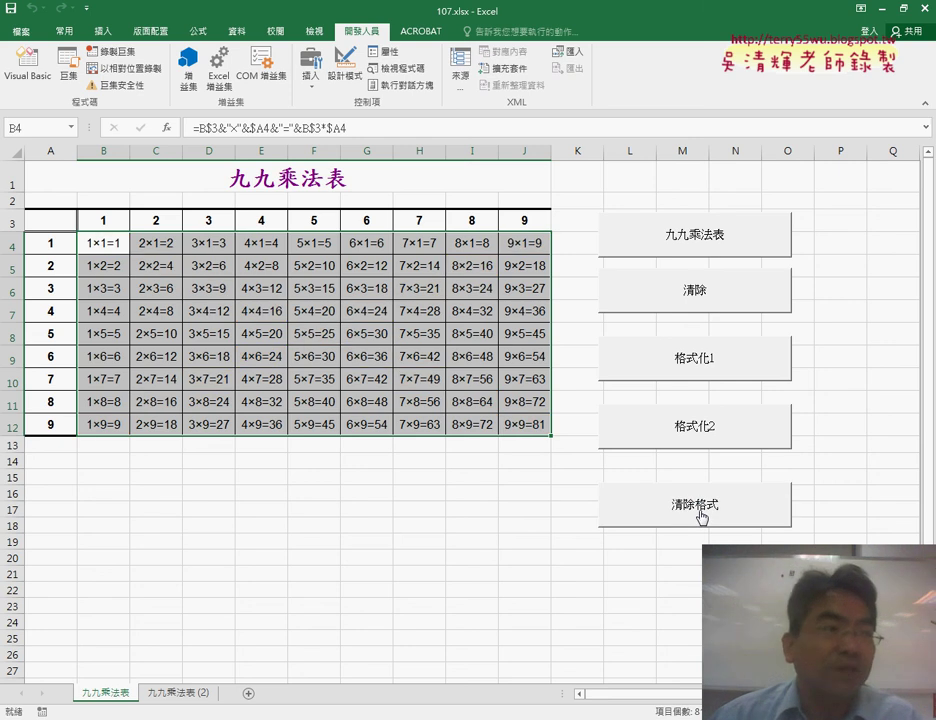